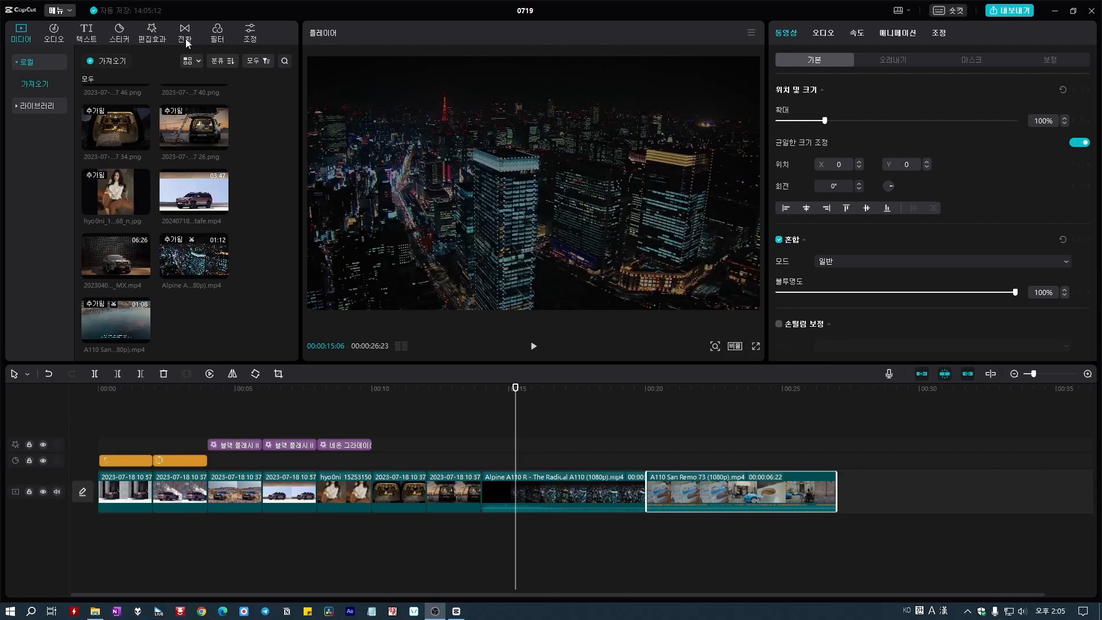
- Open the transition library and scrub across the cut between the Alpine A110 R and A110 San Remo 73 clips
{"action": "left_click", "coordinate": [185, 38]}
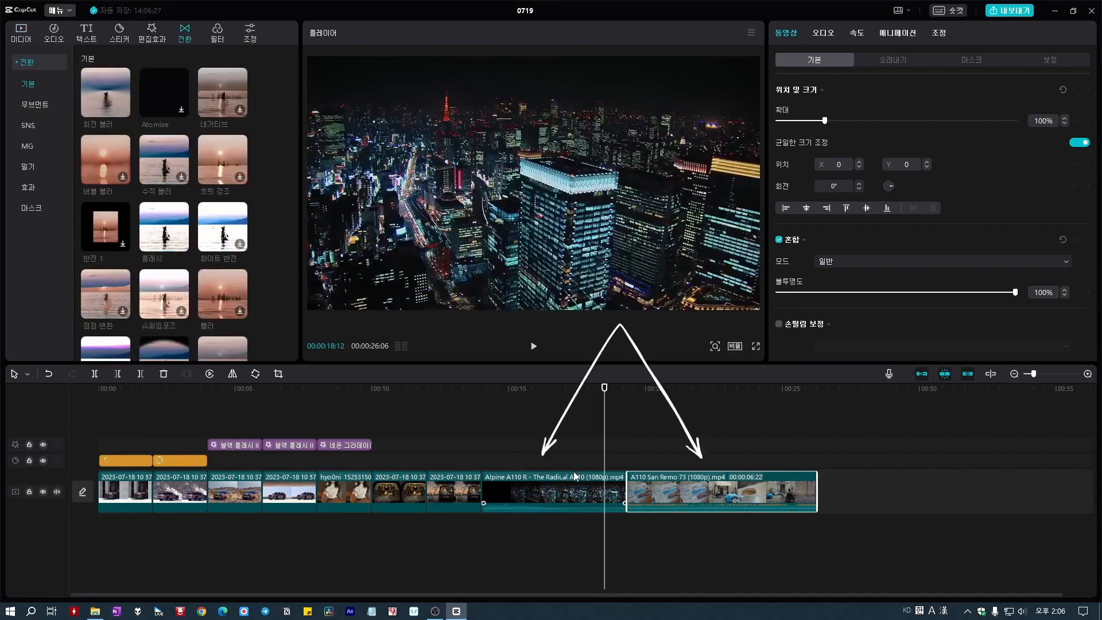
{"action": "left_click", "coordinate": [617, 479]}
{"action": "left_click", "coordinate": [662, 480]}
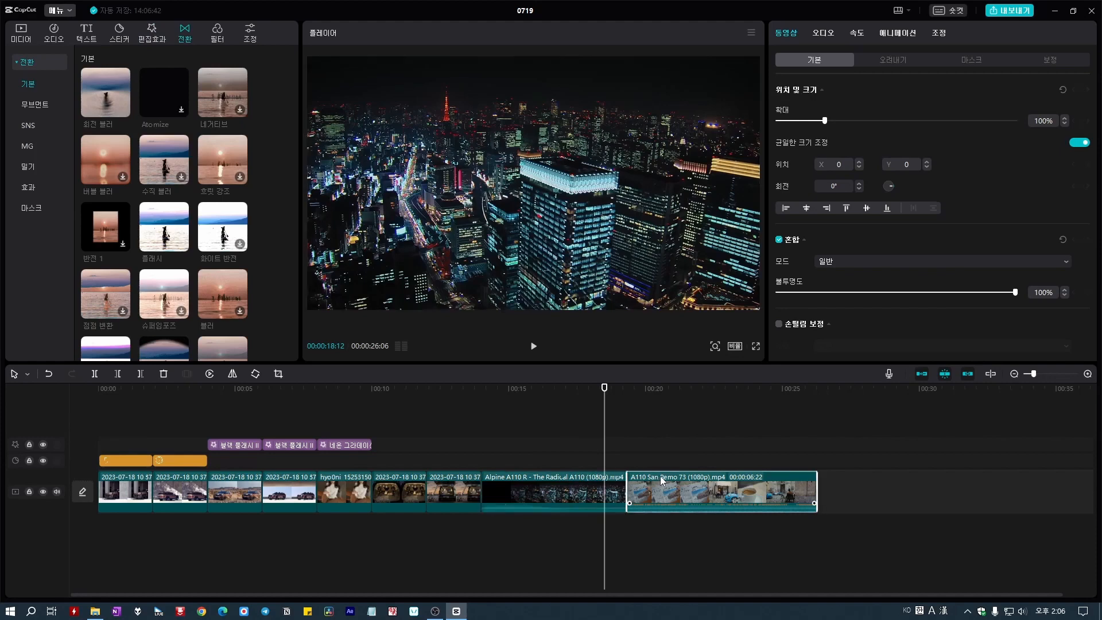
{"action": "left_click", "coordinate": [610, 480]}
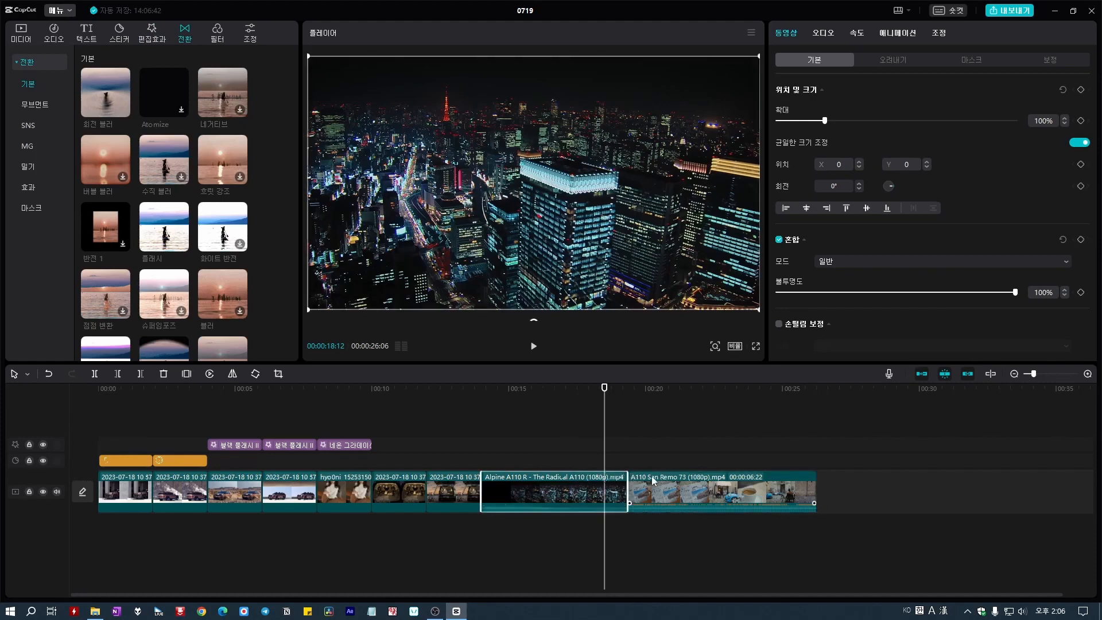
{"action": "left_click", "coordinate": [653, 481]}
{"action": "left_click", "coordinate": [575, 451]}
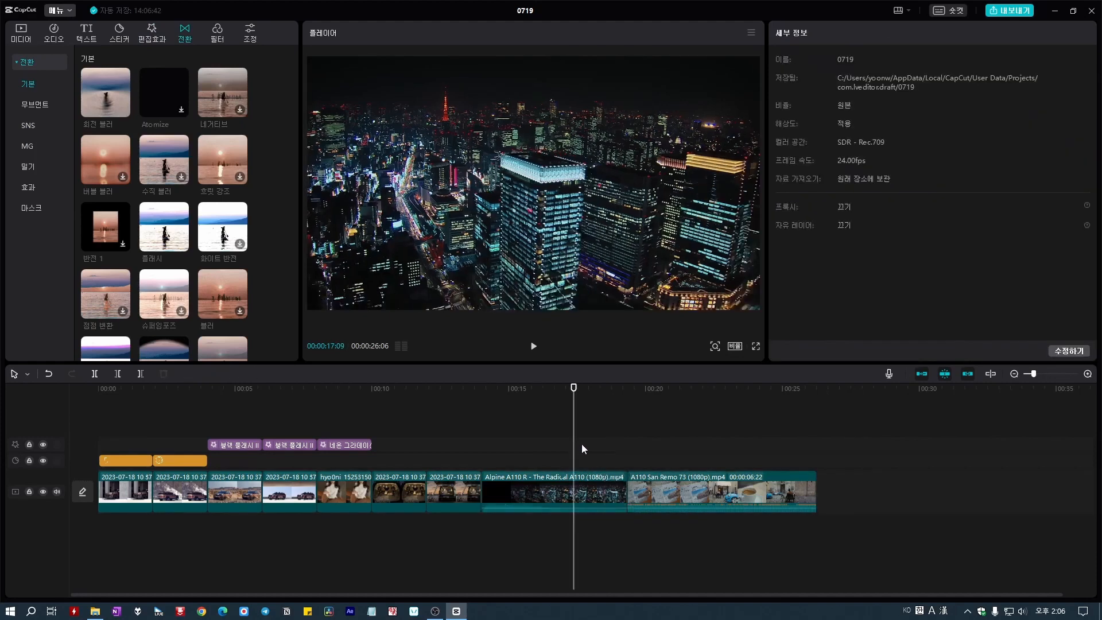
{"action": "left_click_drag", "start_coordinate": [574, 402], "coordinate": [646, 410]}
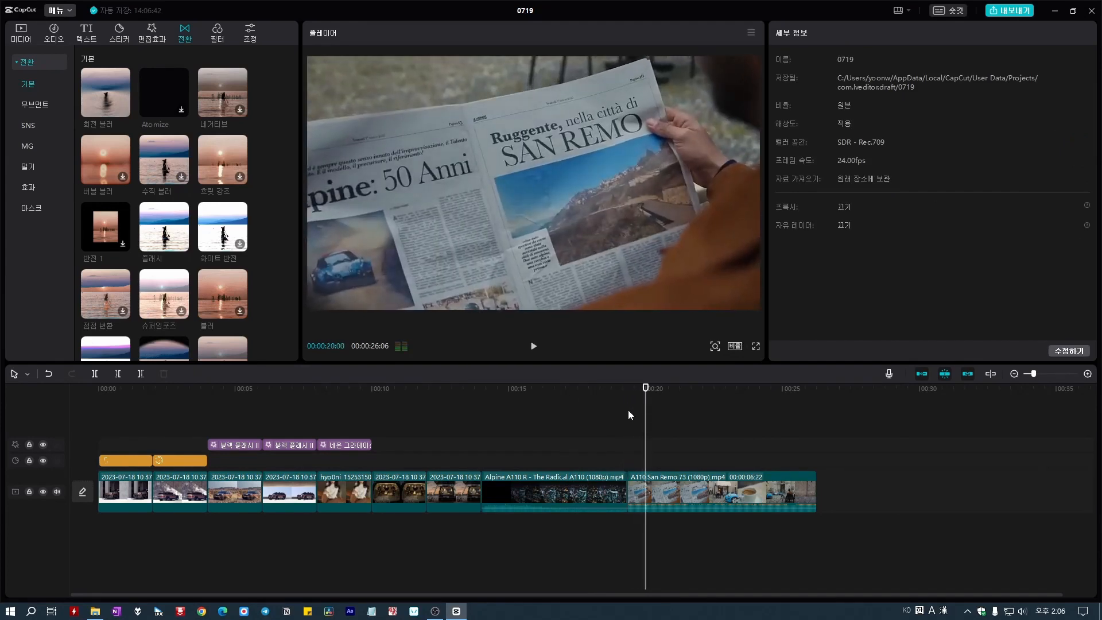
- Mute the main video track and play back the cut between the Alpine A110 R and A110 San Remo 73 clips
{"action": "left_click", "coordinate": [58, 492]}
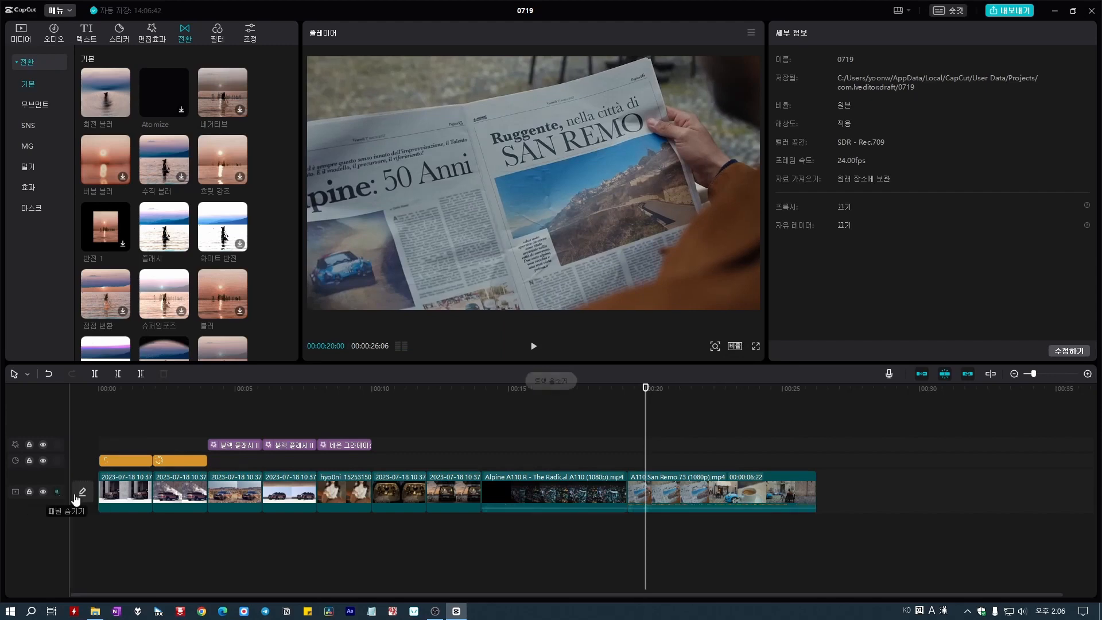
{"action": "left_click", "coordinate": [645, 390]}
{"action": "left_click_drag", "start_coordinate": [645, 390], "coordinate": [616, 388]}
{"action": "key", "text": "space"}
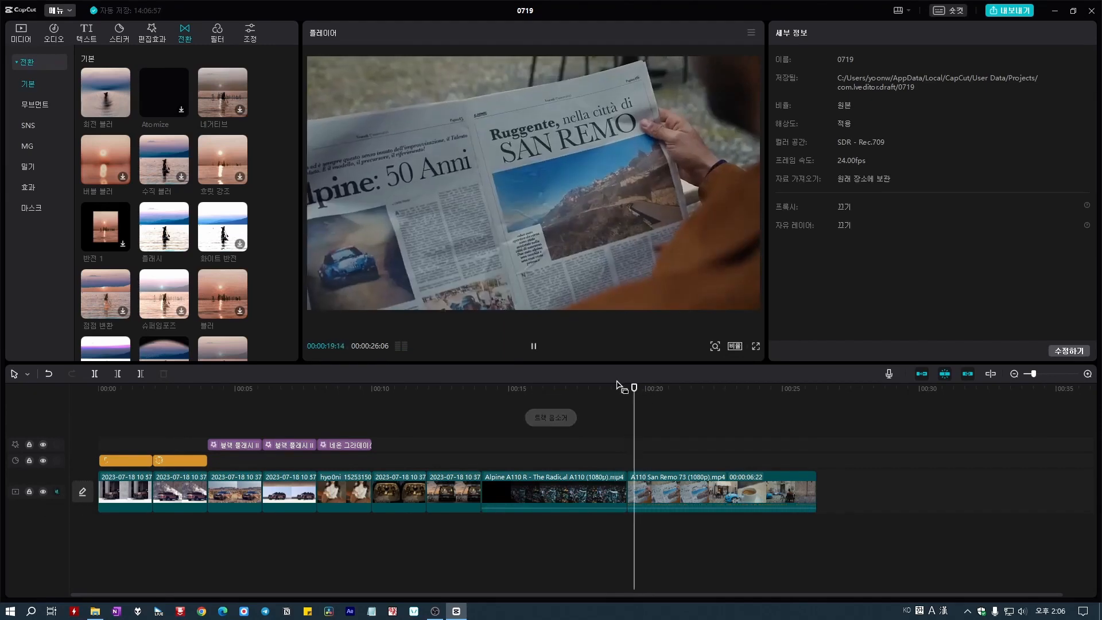
{"action": "key", "text": "space"}
{"action": "left_click_drag", "start_coordinate": [642, 389], "coordinate": [601, 390]}
- Add the 비트 transition from the 무브먼트 category between the Alpine A110 R and A110 San Remo 73 clips
{"action": "left_click_drag", "start_coordinate": [658, 532], "coordinate": [622, 500]}
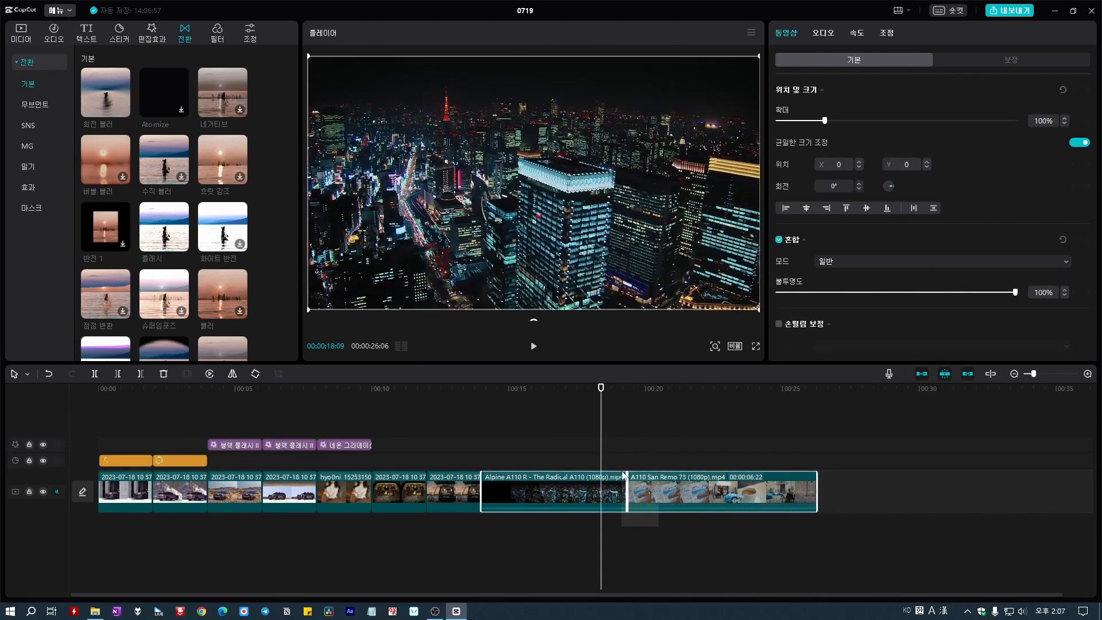
{"action": "left_click", "coordinate": [41, 107]}
{"action": "mouse_move", "coordinate": [114, 102]}
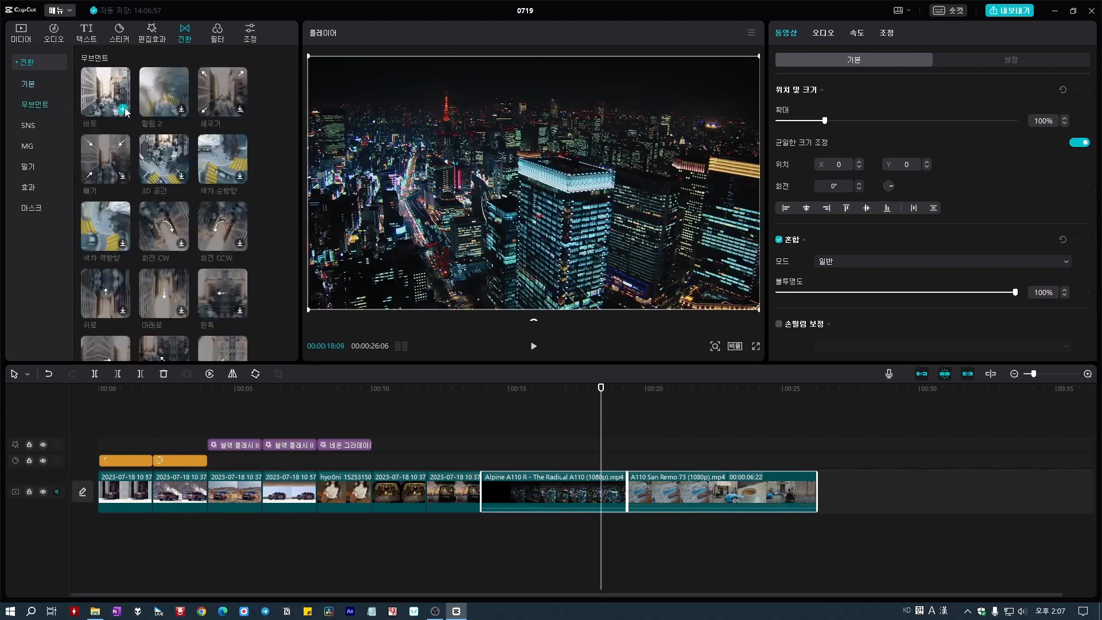
{"action": "left_click", "coordinate": [114, 102]}
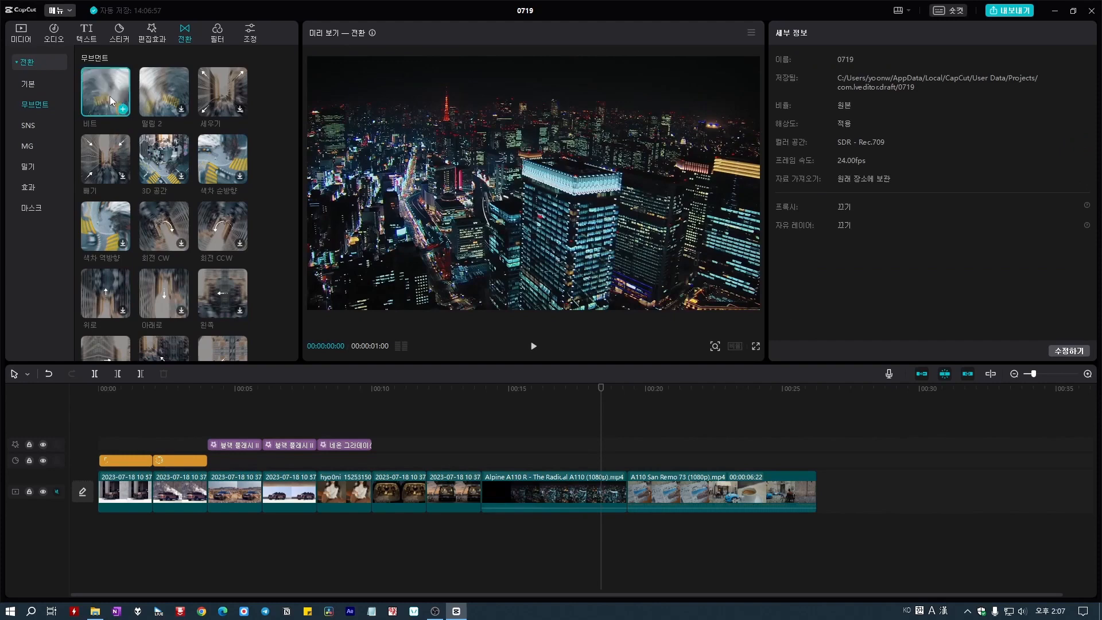
{"action": "mouse_move", "coordinate": [113, 103]}
{"action": "left_mouse_down"}
{"action": "mouse_move", "coordinate": [188, 117]}
{"action": "mouse_move", "coordinate": [601, 499]}
{"action": "mouse_move", "coordinate": [623, 497]}
{"action": "left_mouse_up"}
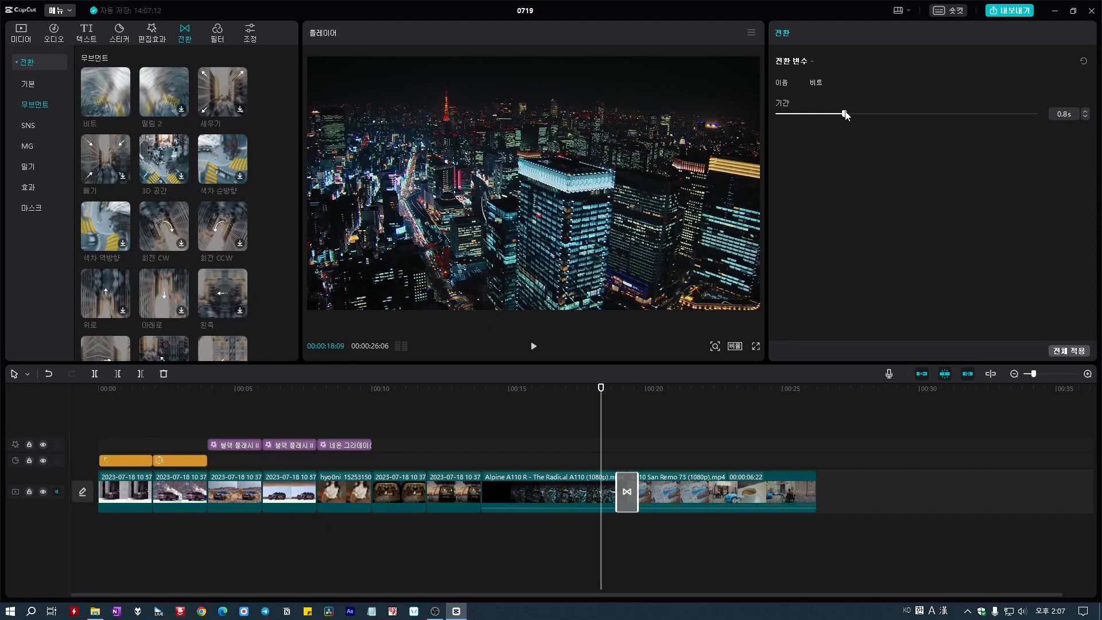
- Try a 2.7 s duration for the 비트 transition and play it back
{"action": "left_click_drag", "start_coordinate": [845, 115], "coordinate": [1083, 137]}
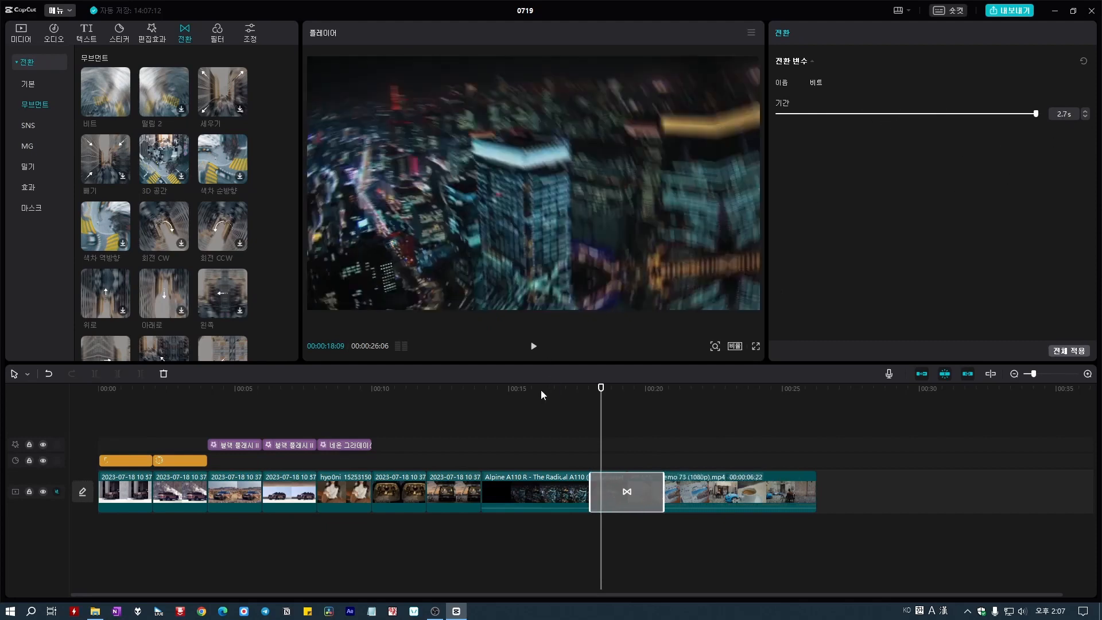
{"action": "left_click", "coordinate": [541, 390]}
{"action": "key", "text": "space"}
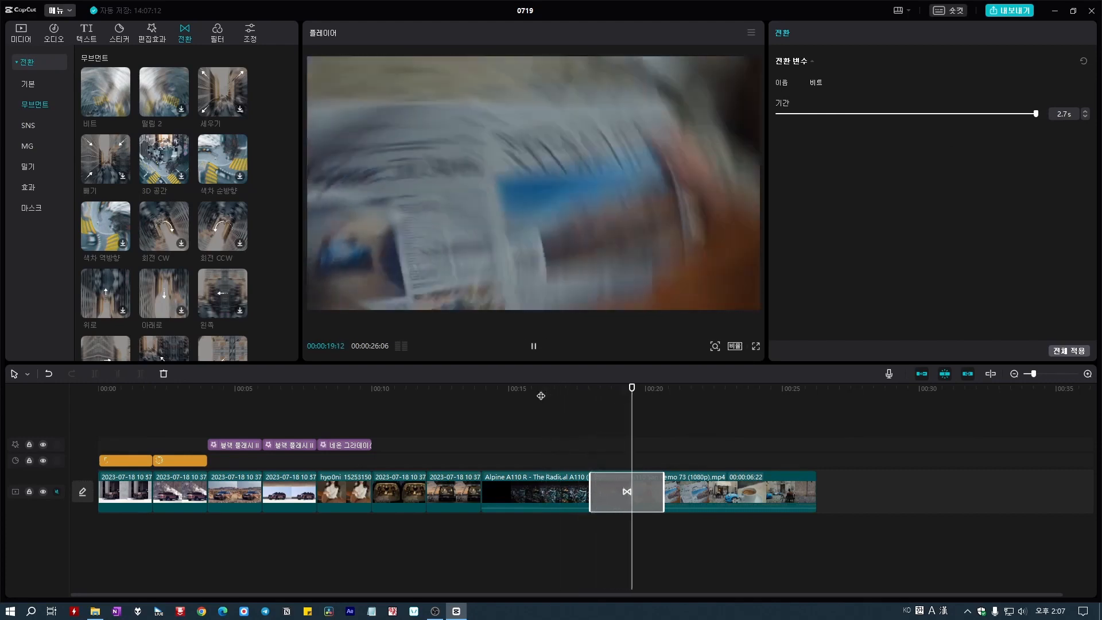
{"action": "key", "text": "space"}
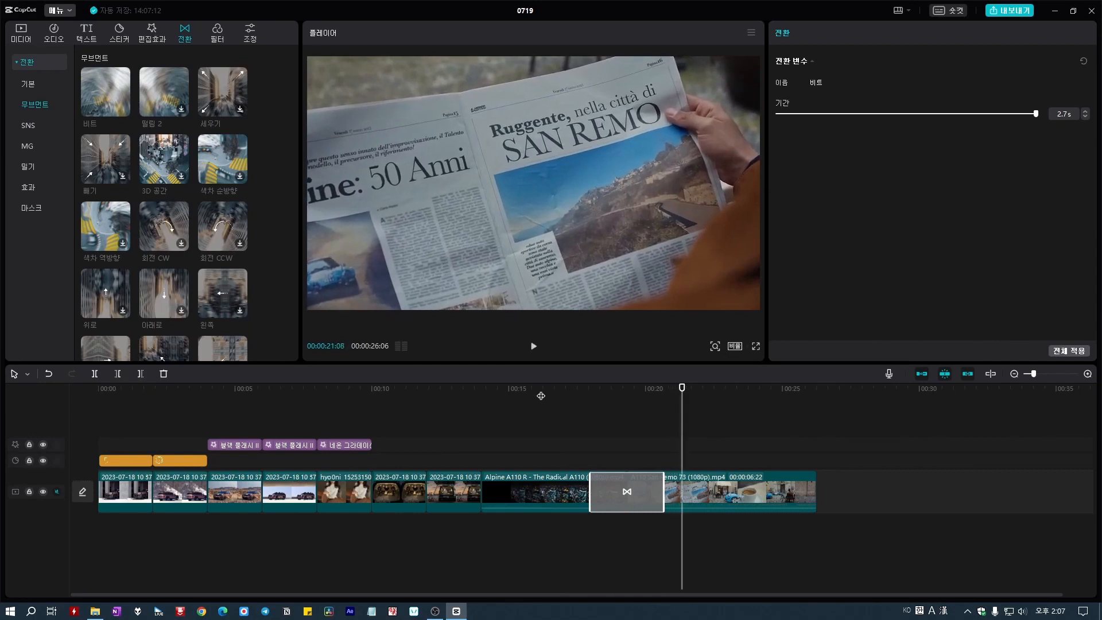
- Set the 비트 transition's duration to 0.5 s and play back the cut
{"action": "mouse_move", "coordinate": [1036, 115]}
{"action": "left_mouse_down"}
{"action": "mouse_move", "coordinate": [764, 133]}
{"action": "mouse_move", "coordinate": [818, 144]}
{"action": "left_mouse_up"}
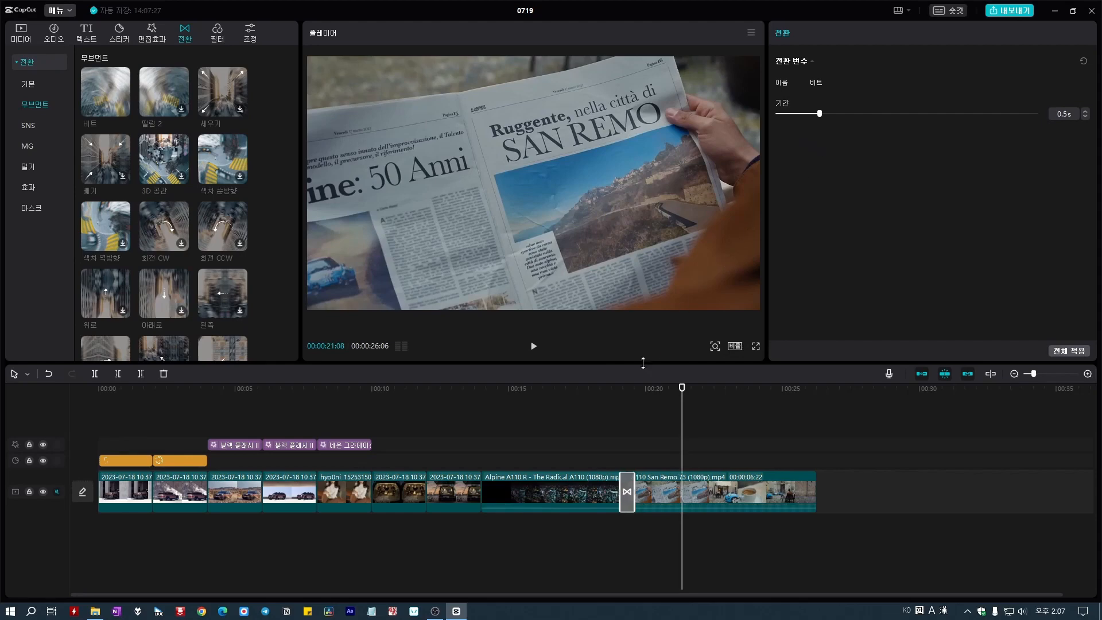
{"action": "left_click", "coordinate": [584, 395]}
{"action": "key", "text": "space"}
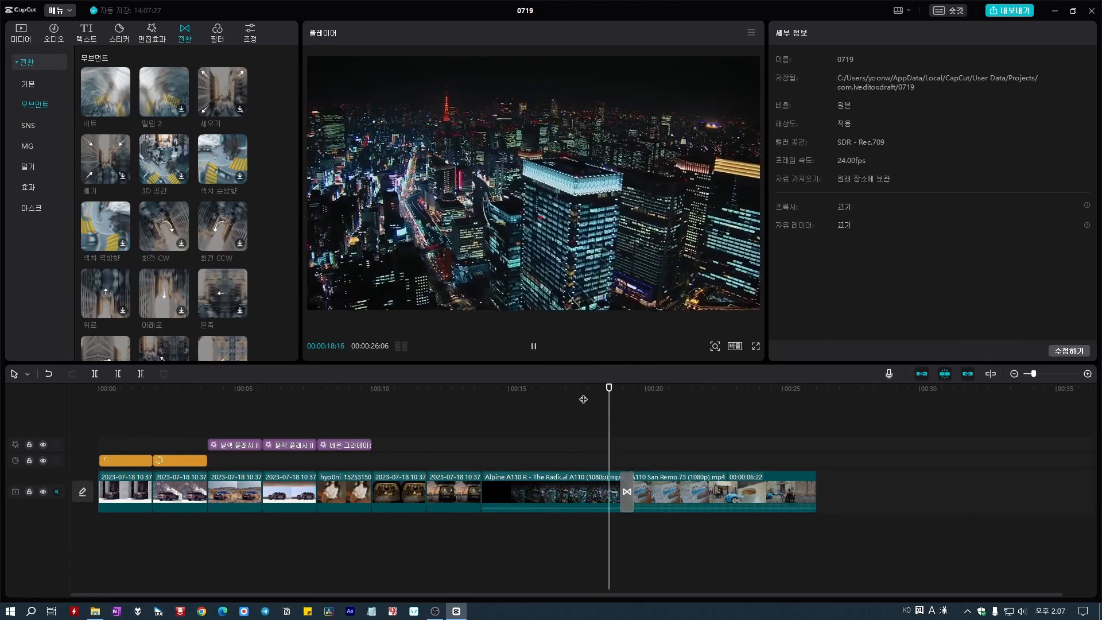
{"action": "key", "text": "space"}
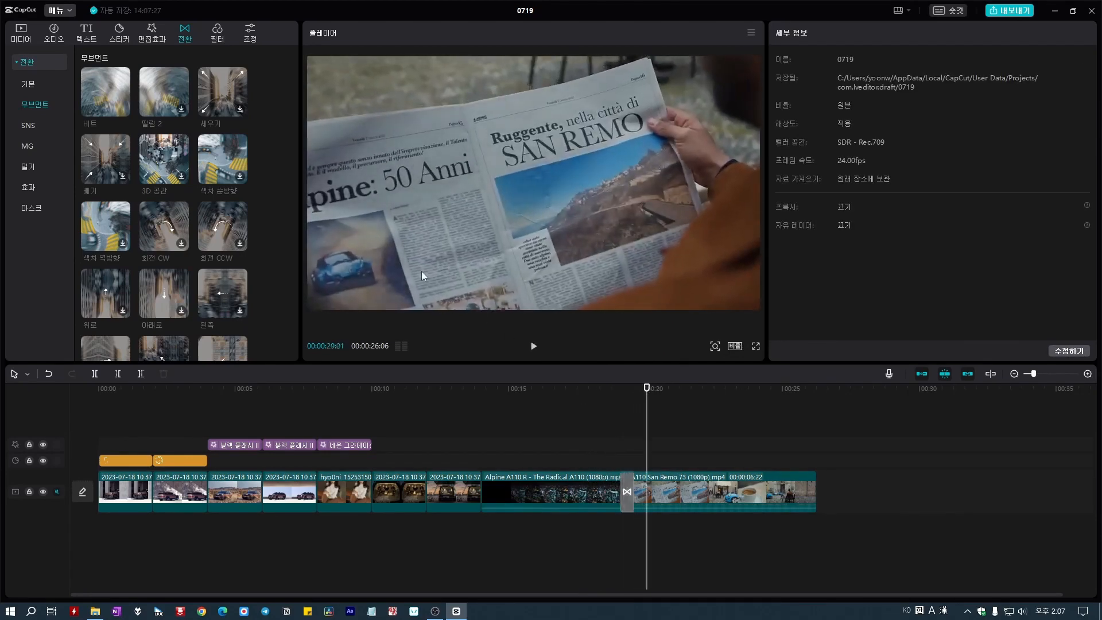
{"action": "left_click", "coordinate": [29, 87]}
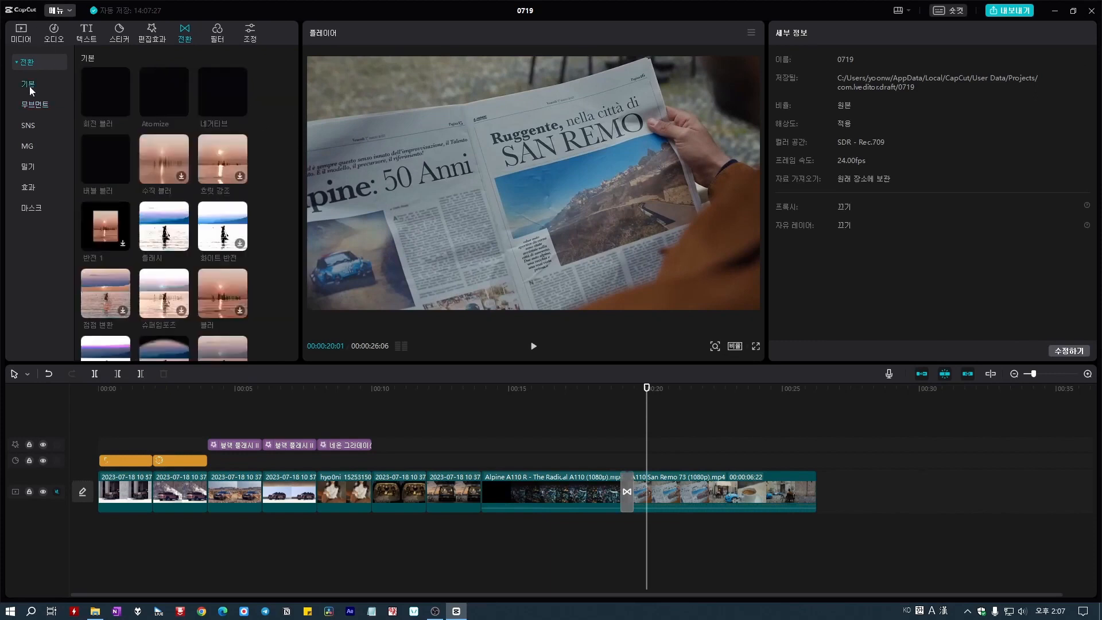
{"action": "left_click", "coordinate": [40, 104]}
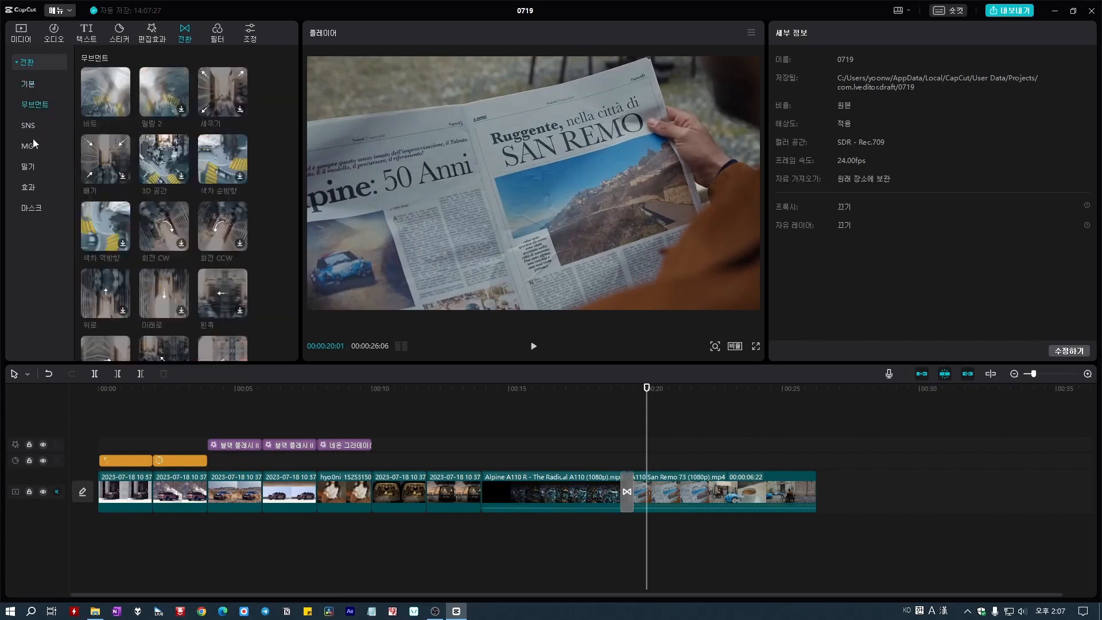
{"action": "left_click", "coordinate": [29, 208]}
{"action": "left_click", "coordinate": [33, 187]}
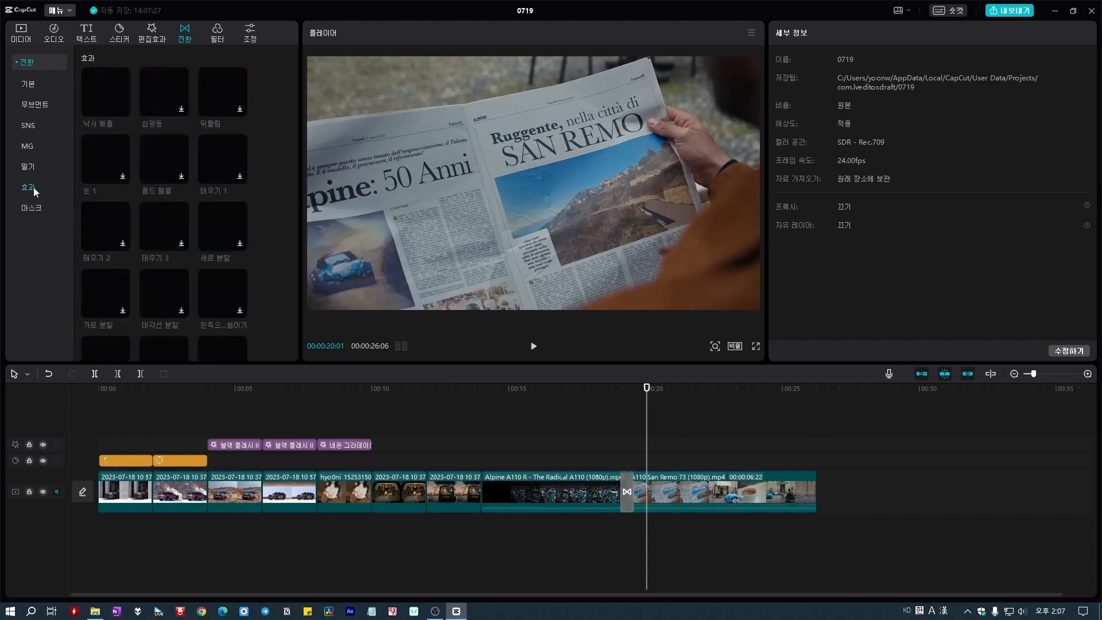
- Place the first filter of the 한국 드라마 category above the car interior clip, starting at about 10 s
{"action": "left_click", "coordinate": [218, 32]}
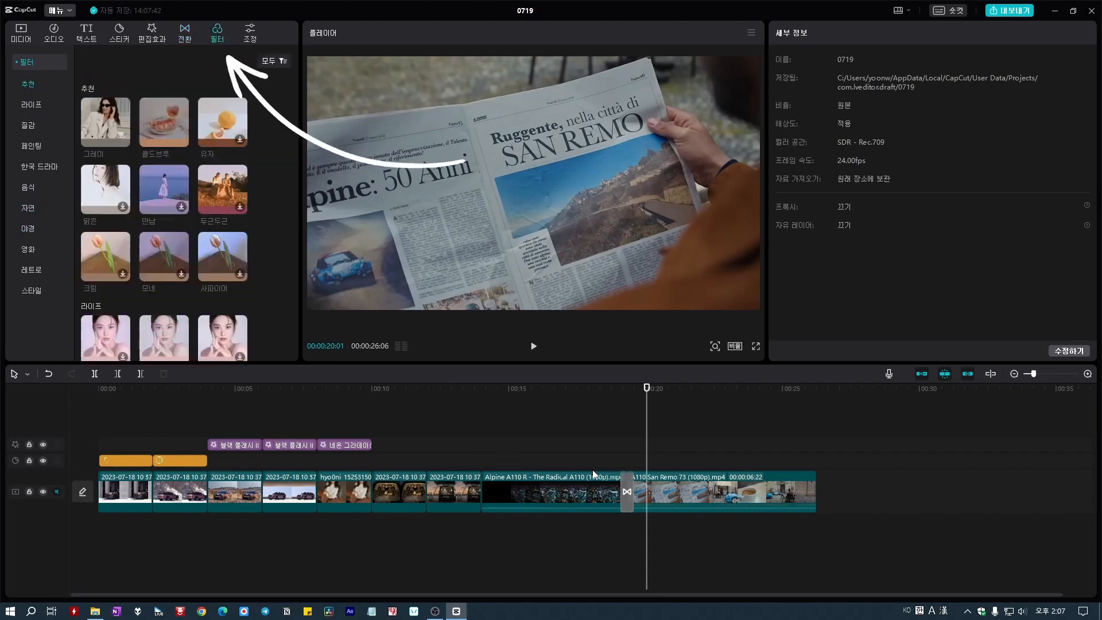
{"action": "left_click", "coordinate": [676, 475]}
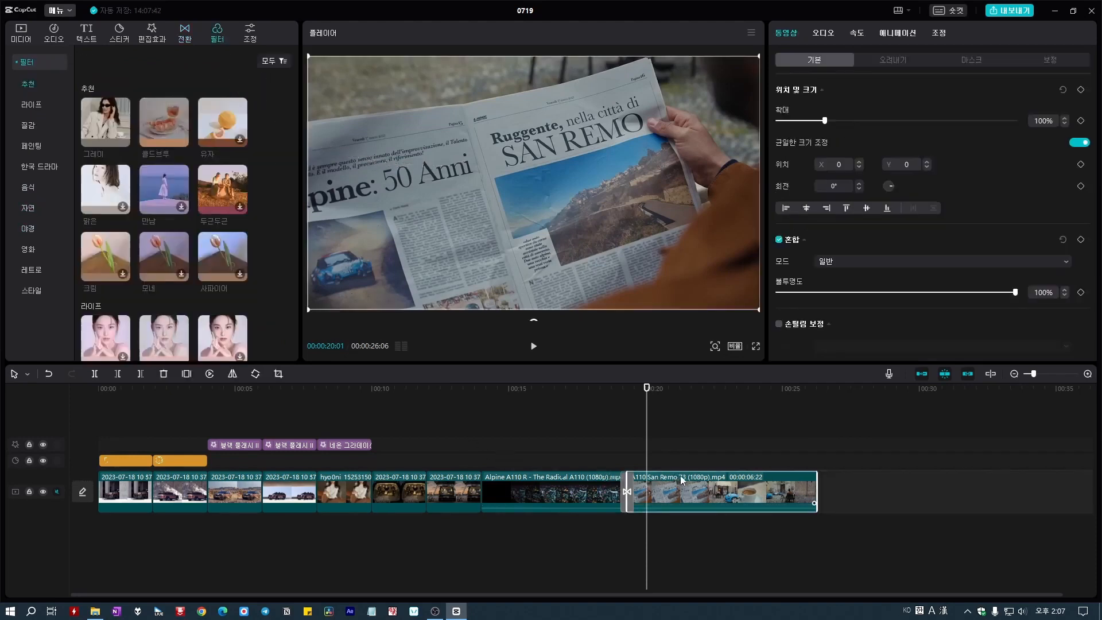
{"action": "left_click", "coordinate": [396, 479]}
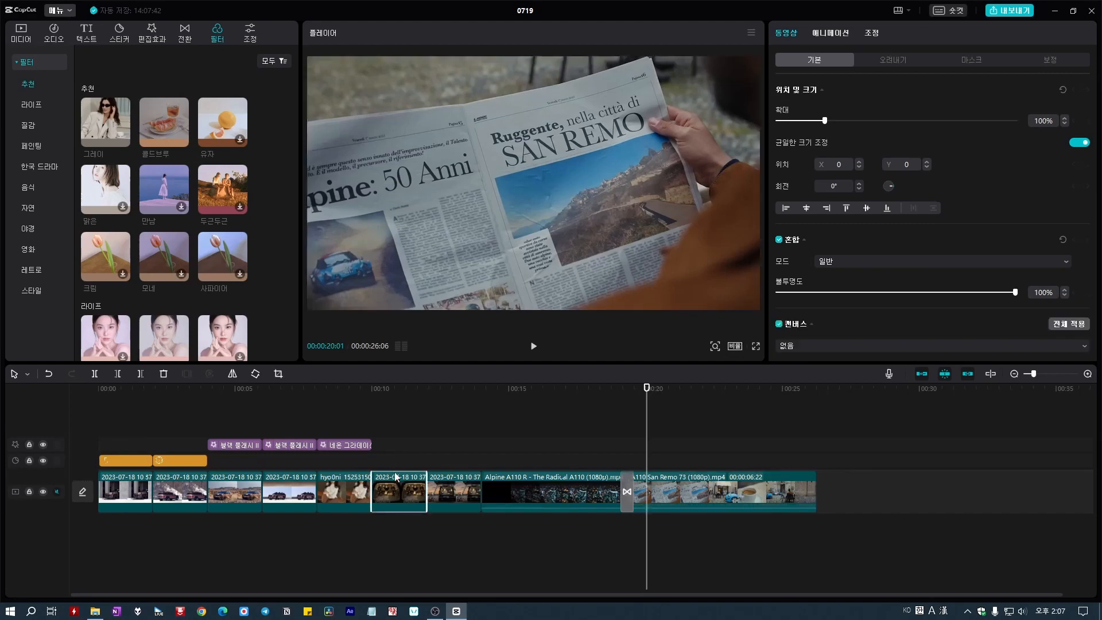
{"action": "left_click_drag", "start_coordinate": [646, 390], "coordinate": [387, 402]}
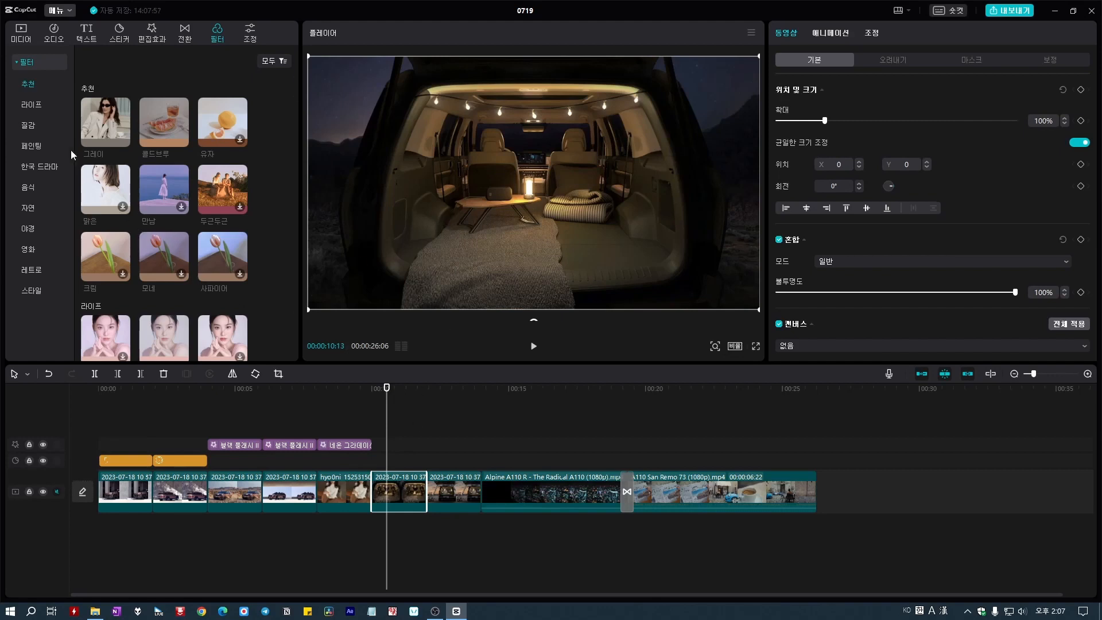
{"action": "left_click", "coordinate": [35, 106]}
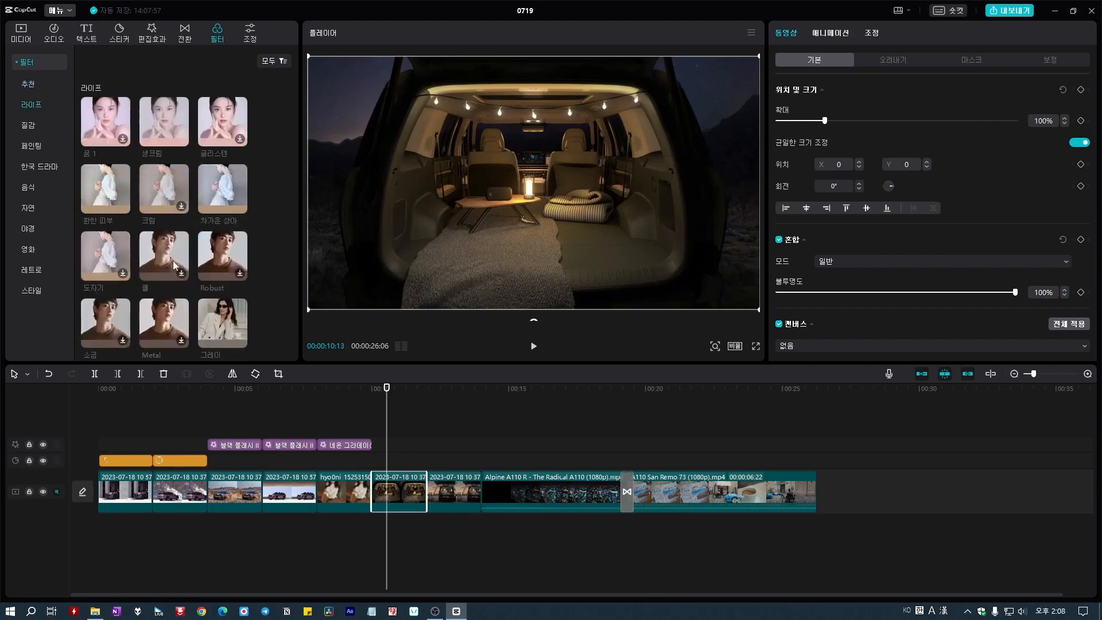
{"action": "left_click", "coordinate": [36, 170]}
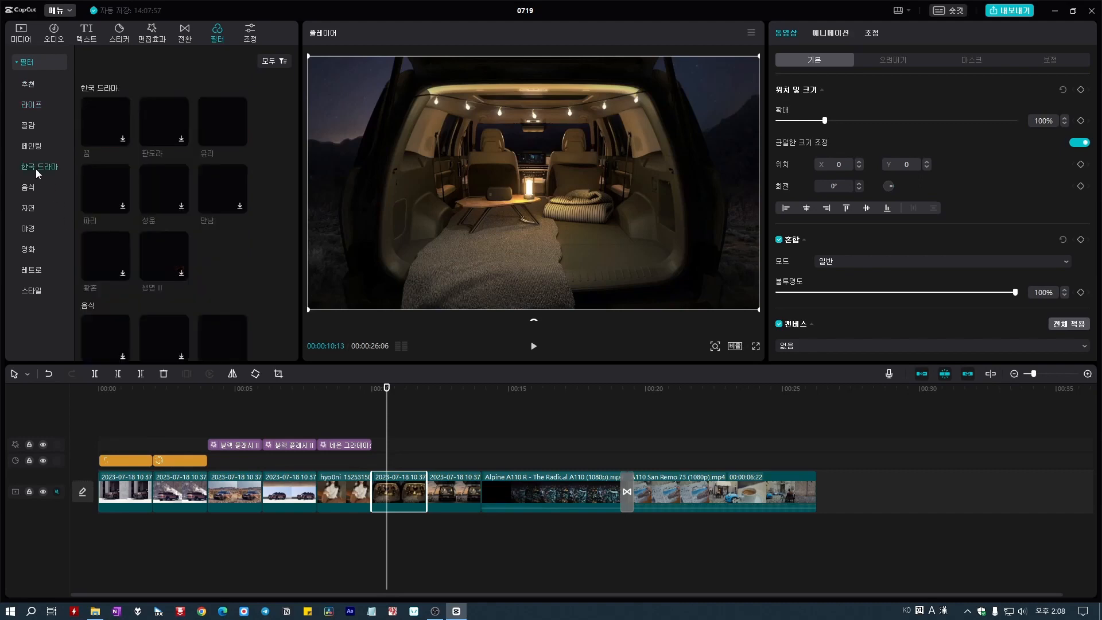
{"action": "left_click", "coordinate": [102, 123]}
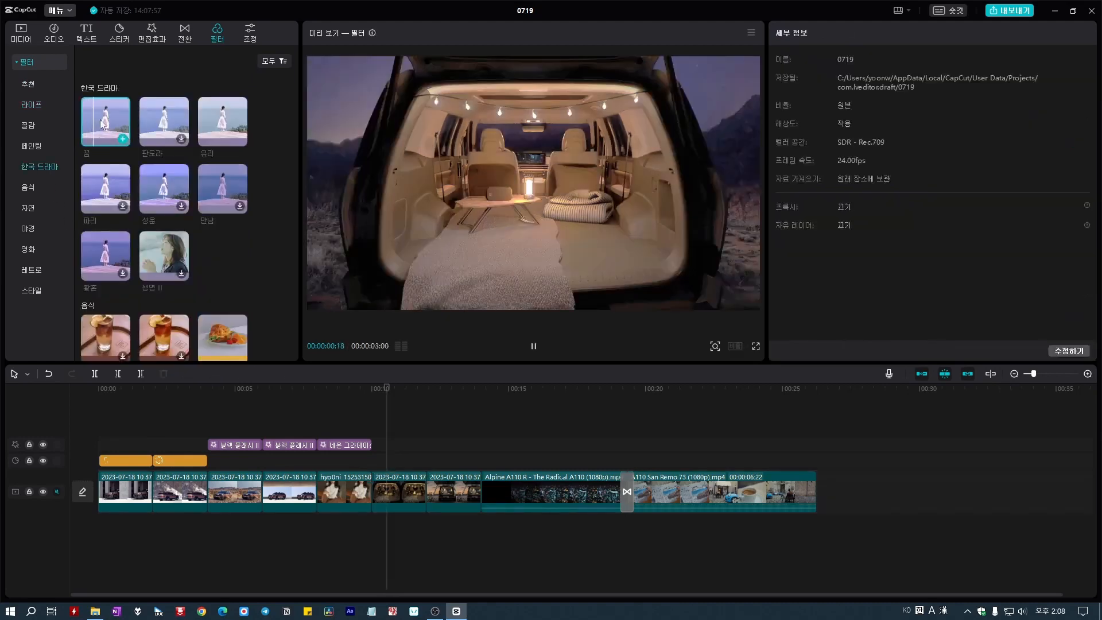
{"action": "left_click_drag", "start_coordinate": [120, 124], "coordinate": [374, 450]}
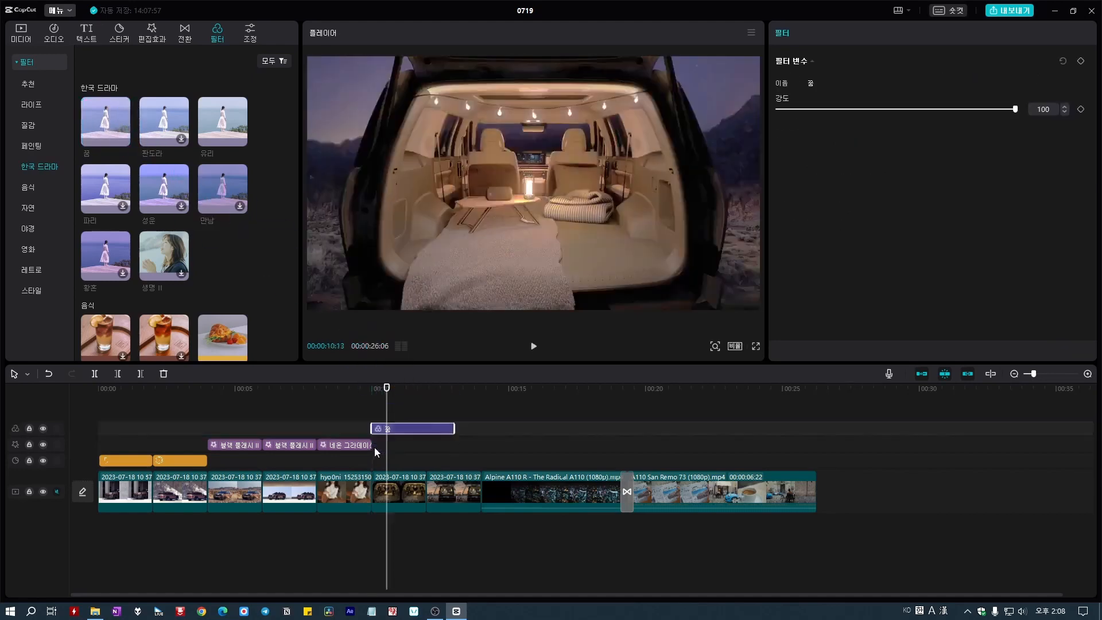
- Shorten the filter to end with the car interior clip and play back that section
{"action": "left_click_drag", "start_coordinate": [457, 428], "coordinate": [424, 434]}
{"action": "left_click_drag", "start_coordinate": [387, 392], "coordinate": [364, 389]}
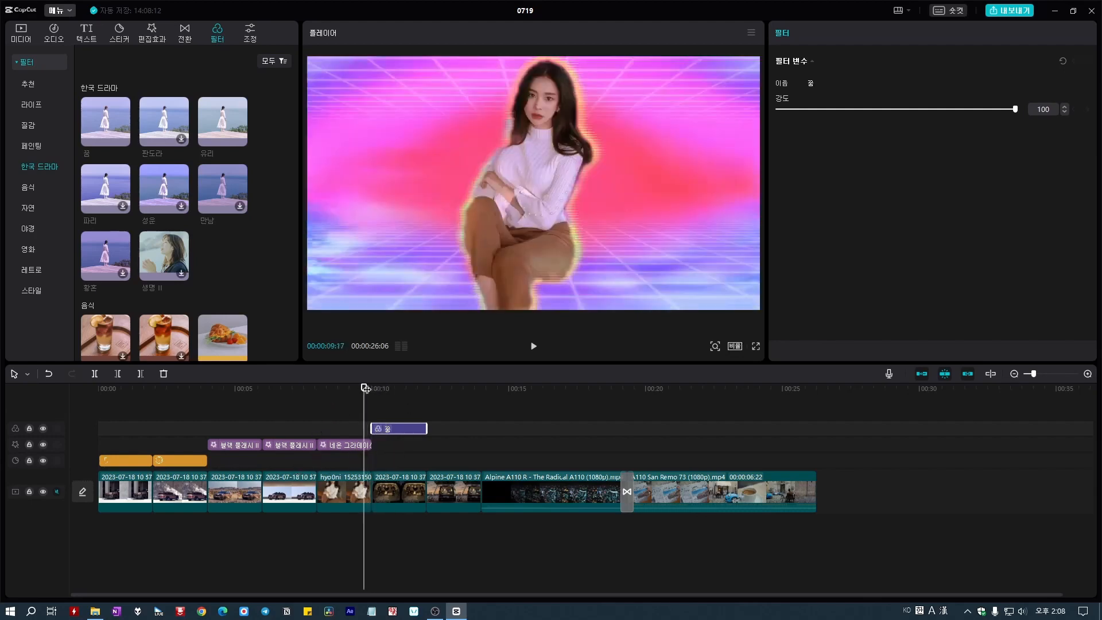
{"action": "key", "text": "space"}
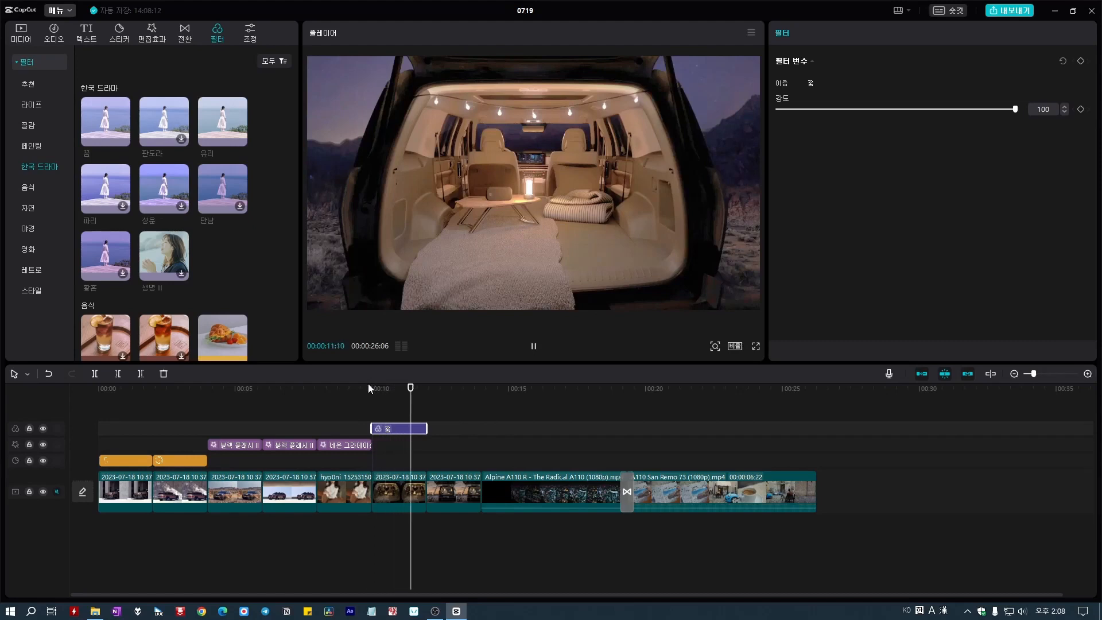
{"action": "key", "text": "space"}
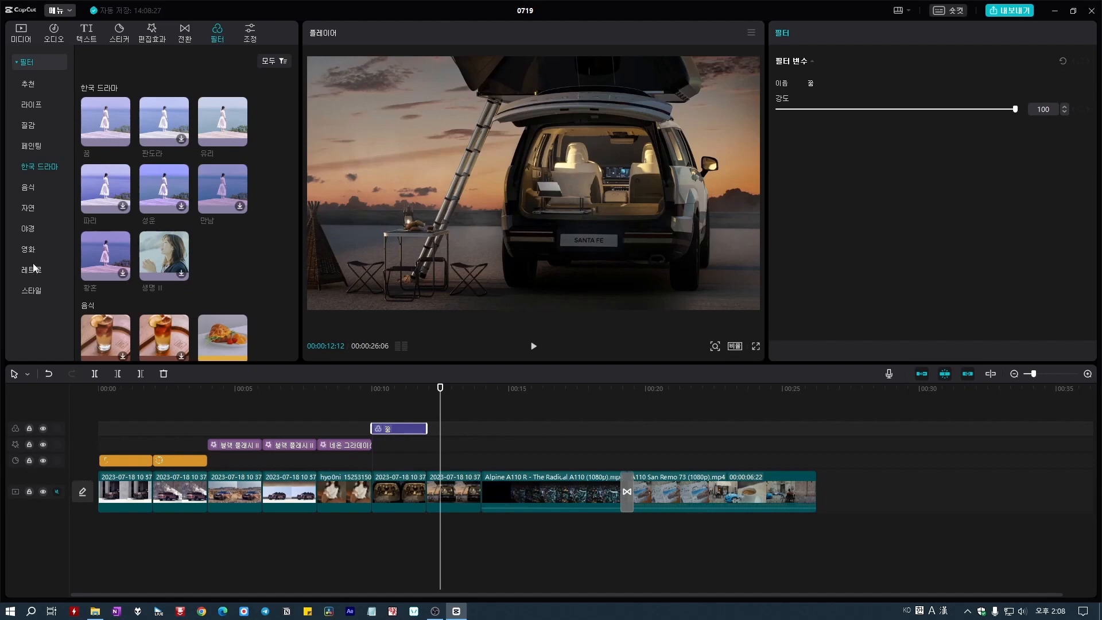
- Add a 사용자 조정 adjustment layer above the sunset camping car clip, starting at about 12 s
{"action": "left_click", "coordinate": [458, 490]}
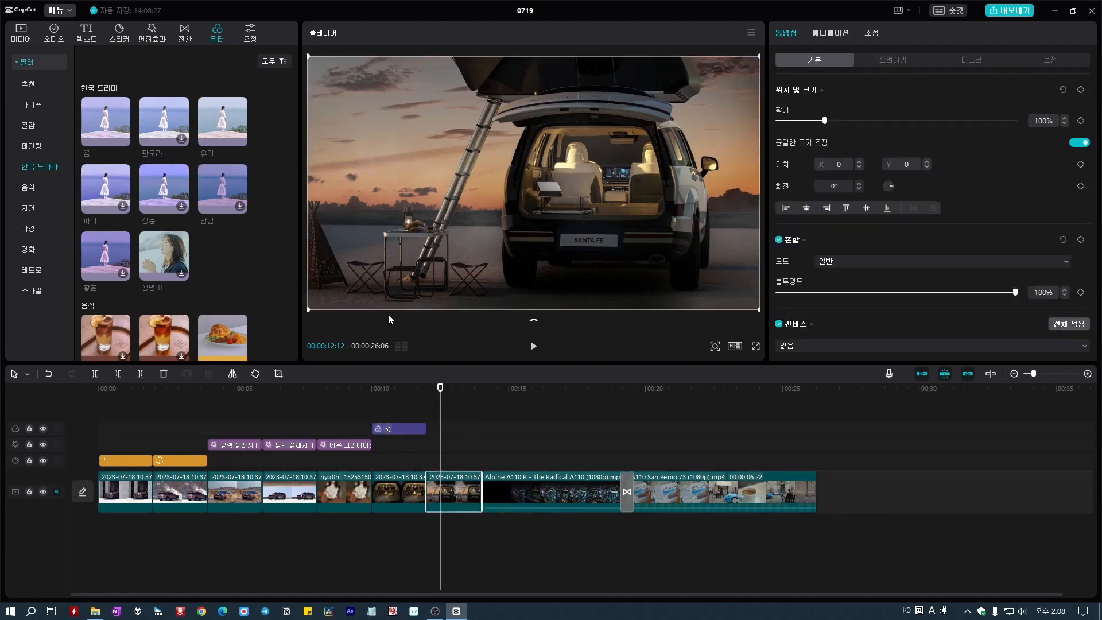
{"action": "left_click", "coordinate": [251, 34]}
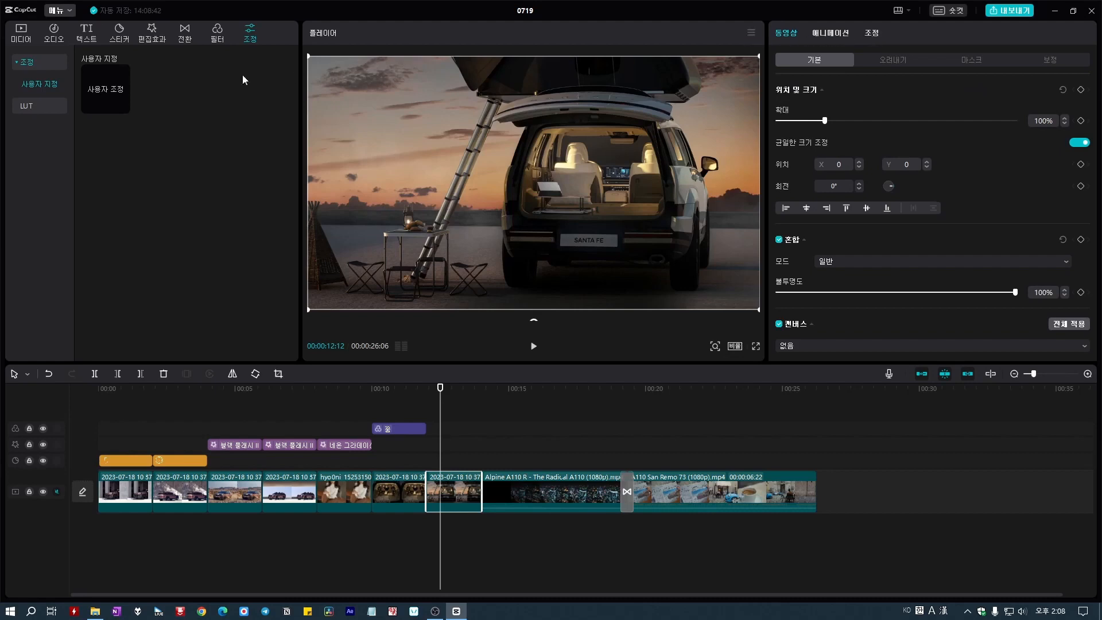
{"action": "left_click", "coordinate": [100, 97]}
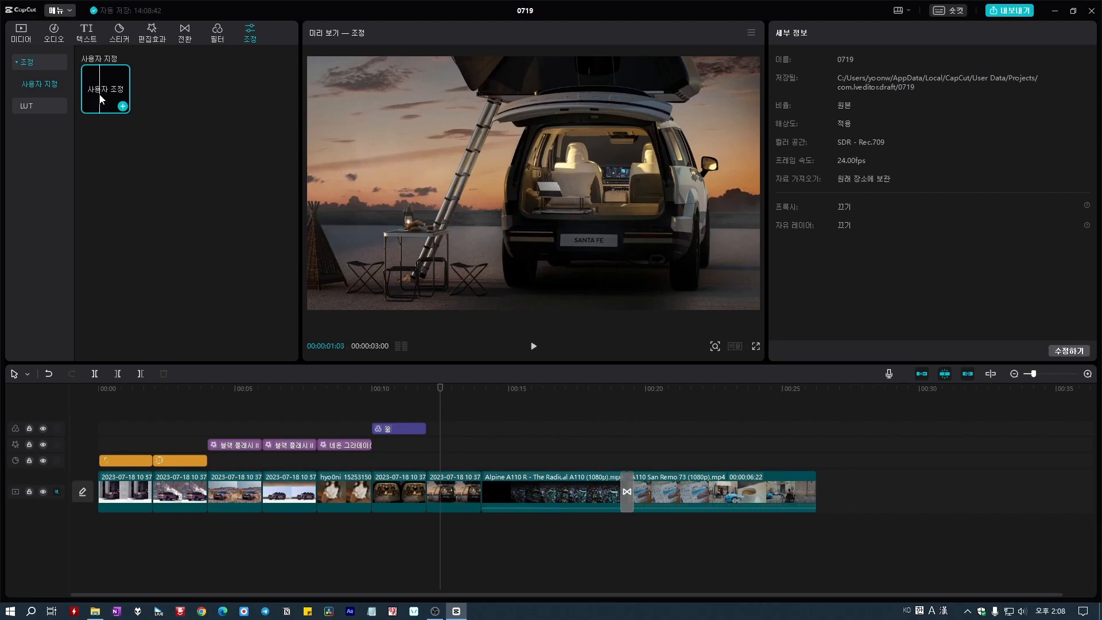
{"action": "left_click_drag", "start_coordinate": [100, 98], "coordinate": [432, 430]}
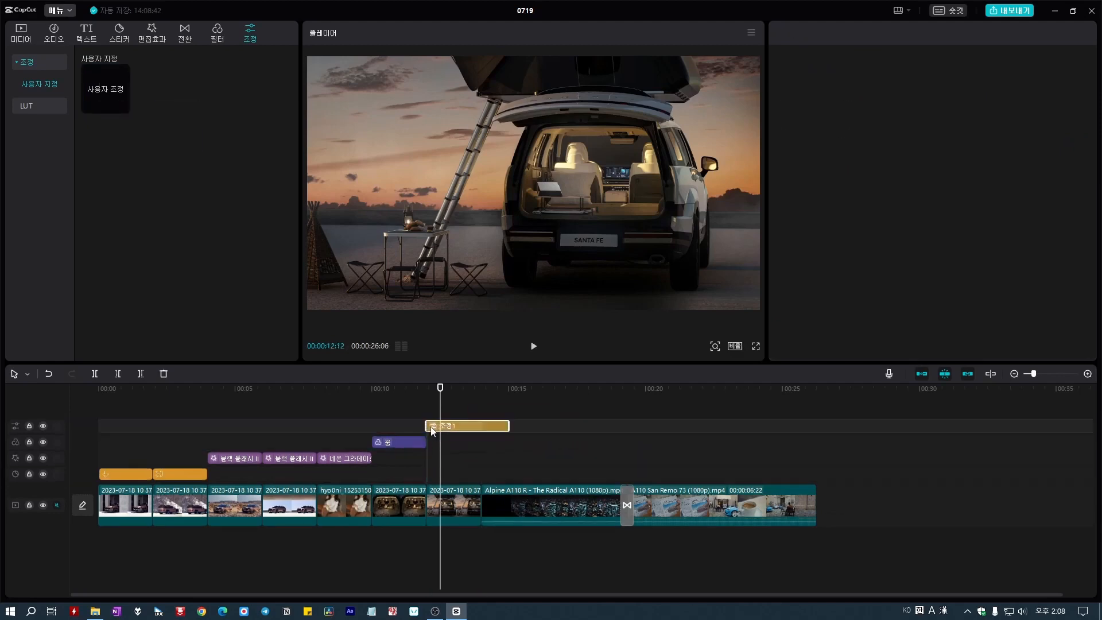
- Shorten the adjustment layer to end with the sunset camping car clip and check its LUT choices
{"action": "left_click_drag", "start_coordinate": [509, 422], "coordinate": [483, 426]}
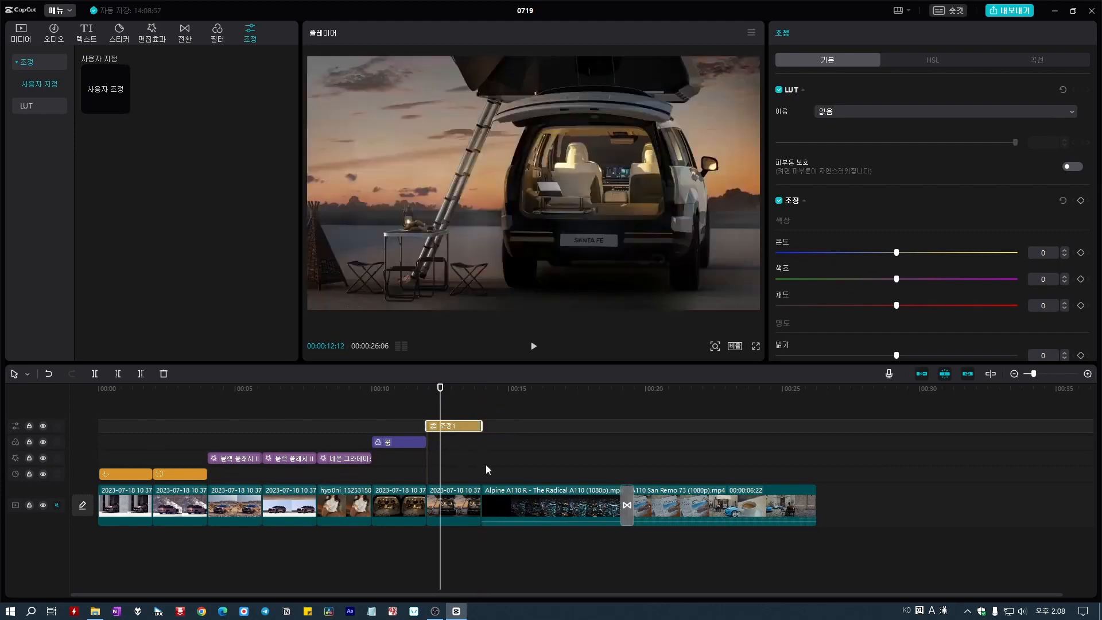
{"action": "left_click", "coordinate": [832, 114]}
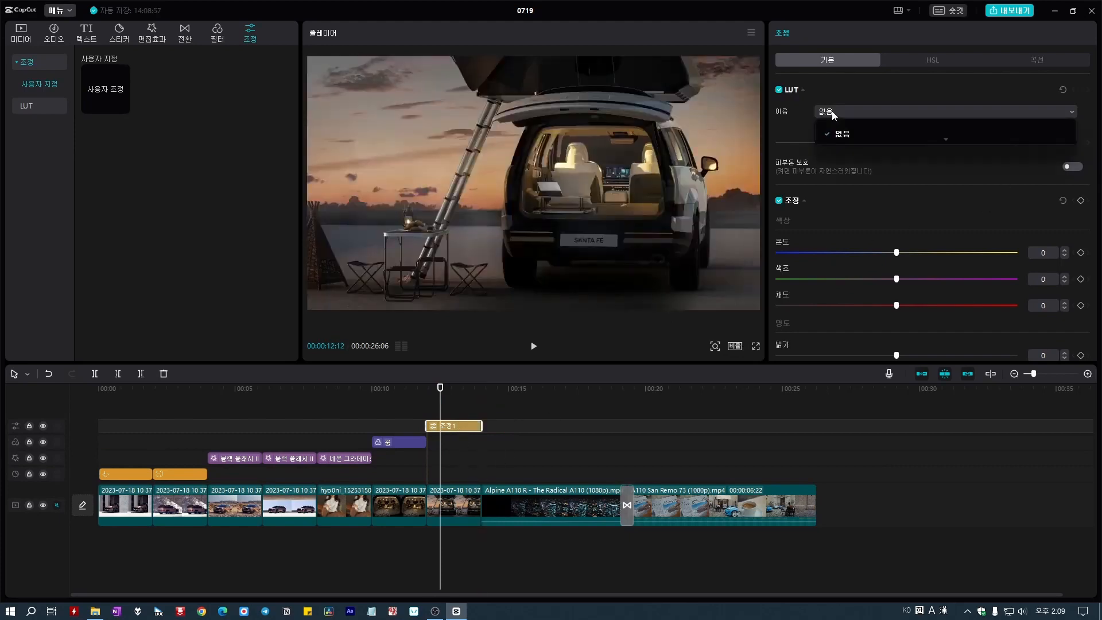
{"action": "left_click", "coordinate": [832, 112]}
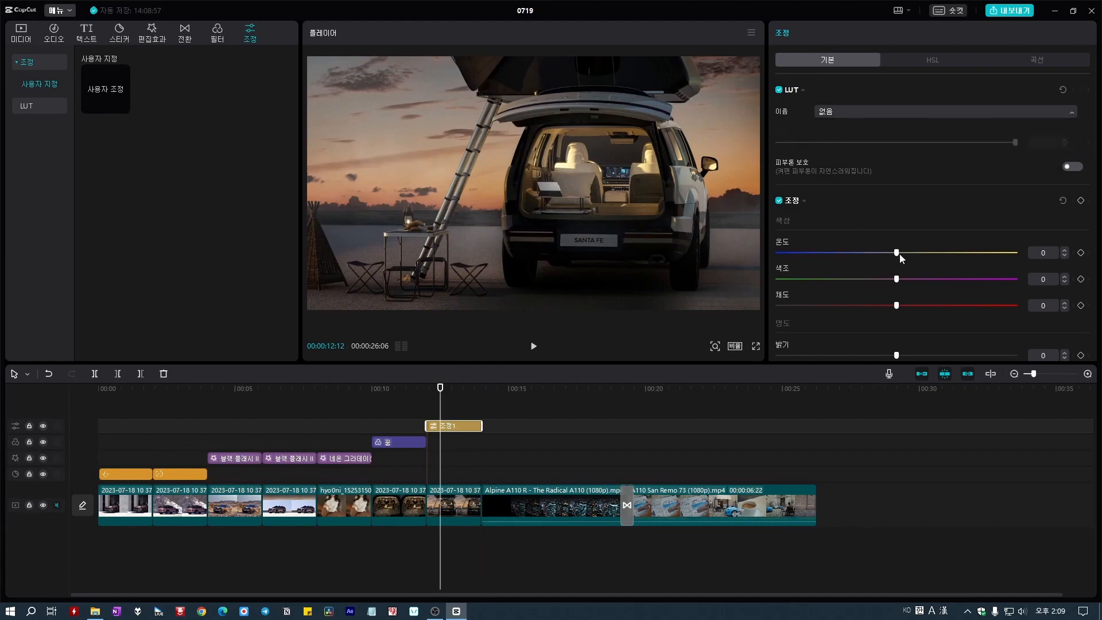
- Try 온도 at 50 and 21 and a higher 색조 on the adjustment layer, resetting both to 0
{"action": "left_click_drag", "start_coordinate": [899, 254], "coordinate": [1007, 269]}
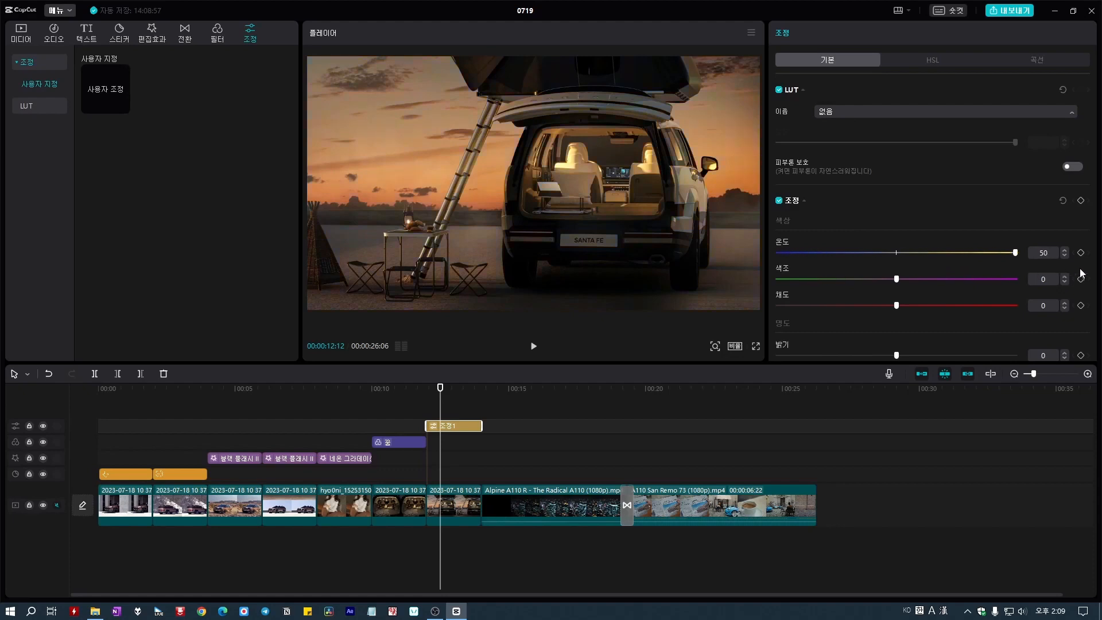
{"action": "left_click_drag", "start_coordinate": [823, 266], "coordinate": [947, 265]}
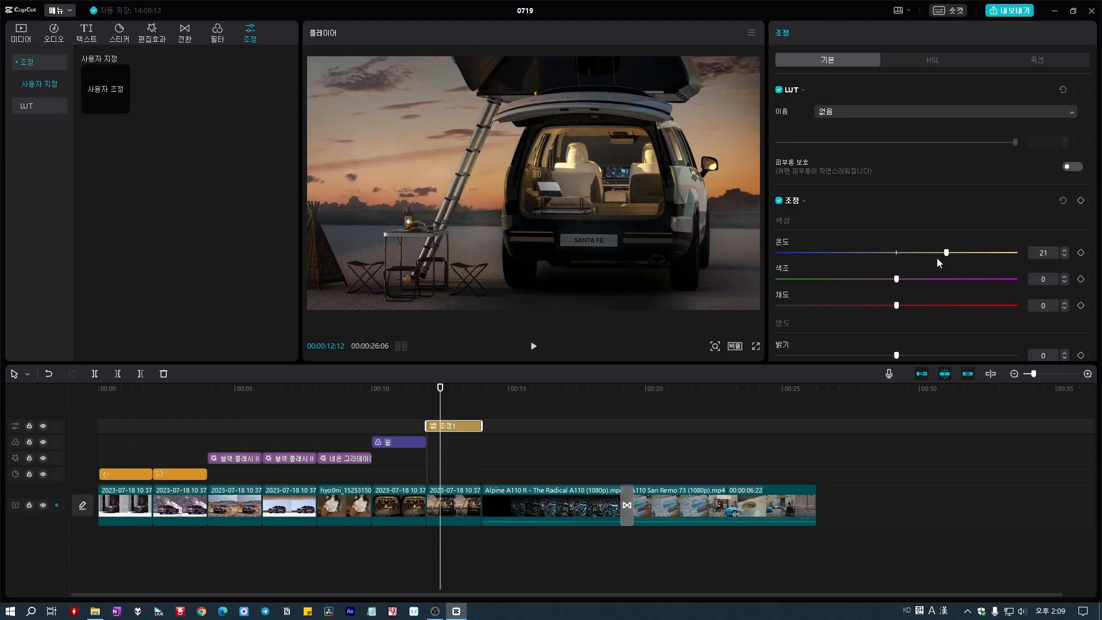
{"action": "double_click", "coordinate": [780, 248]}
{"action": "left_click_drag", "start_coordinate": [896, 279], "coordinate": [1000, 284]}
{"action": "double_click", "coordinate": [785, 269]}
- Try 밝기 at 50 and -47 and a lower 대비 on the adjustment layer, resetting both to 0
{"action": "scroll", "coordinate": [818, 274], "scroll_direction": "down", "scroll_amount": 5}
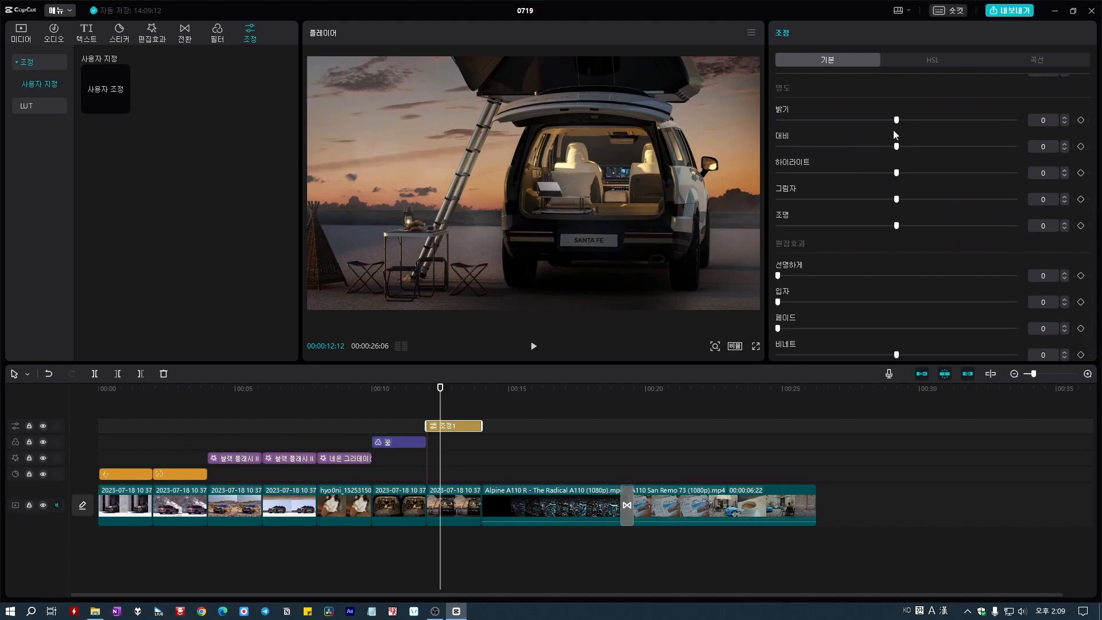
{"action": "left_click_drag", "start_coordinate": [897, 120], "coordinate": [1076, 134]}
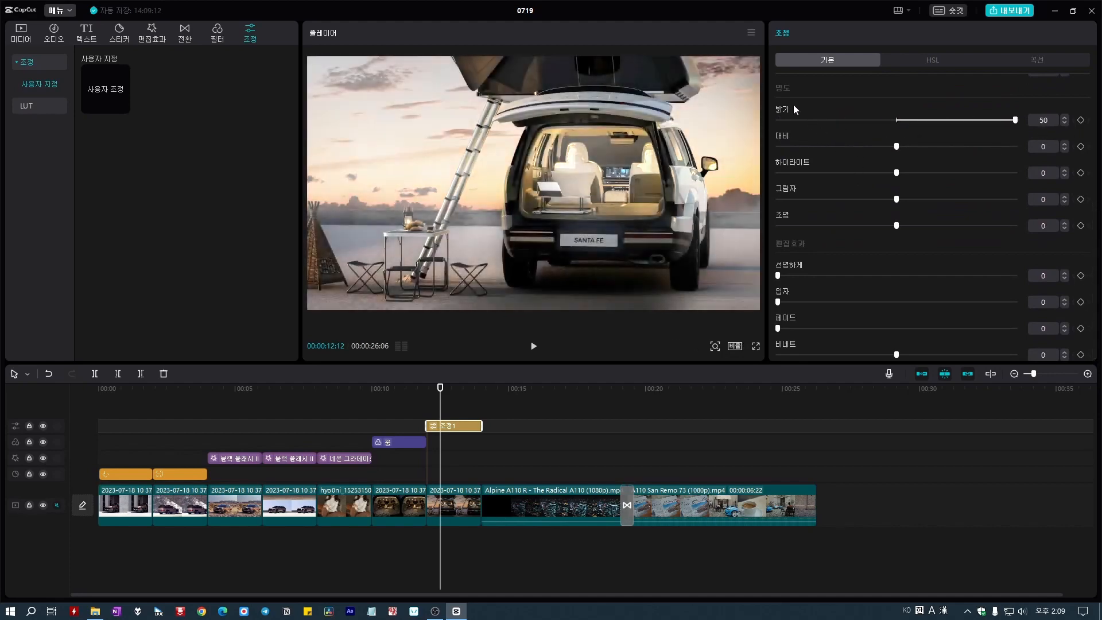
{"action": "left_click", "coordinate": [784, 119]}
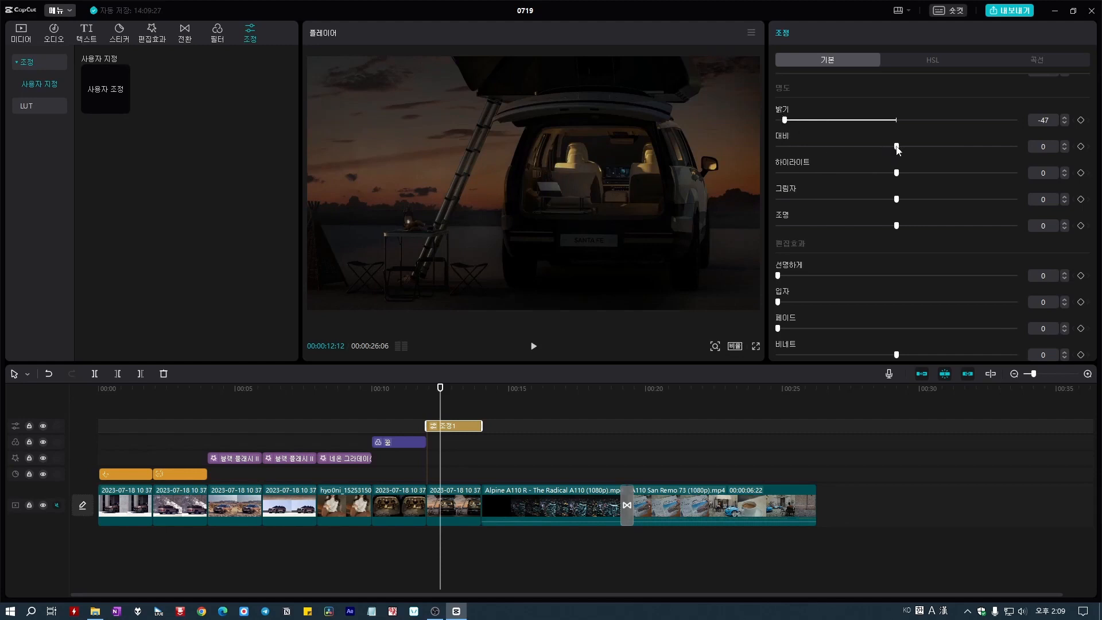
{"action": "double_click", "coordinate": [781, 110]}
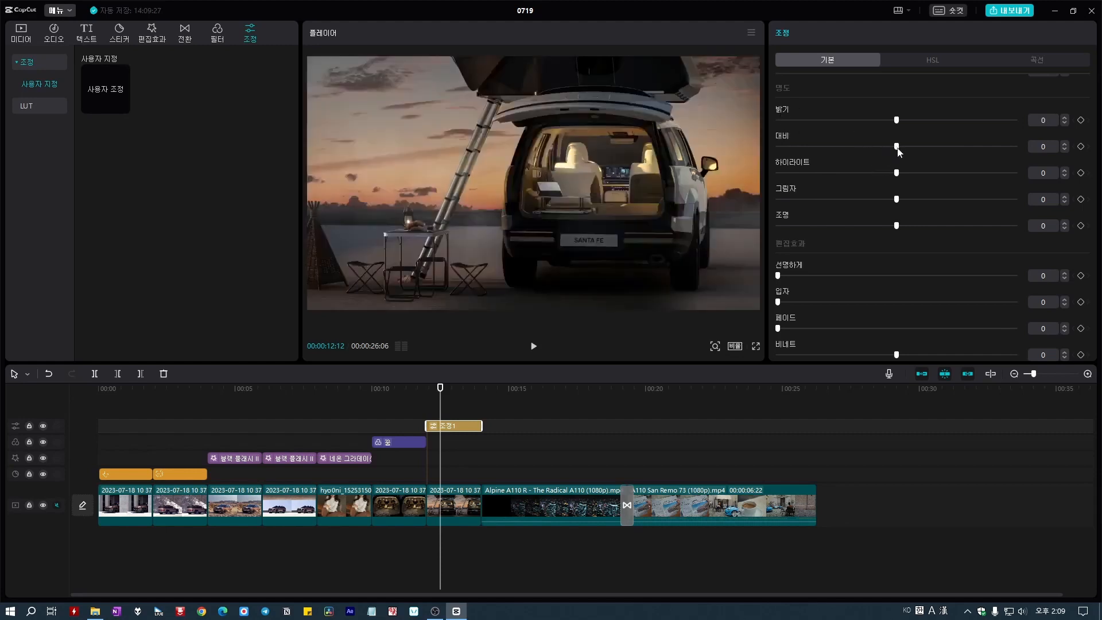
{"action": "left_click_drag", "start_coordinate": [899, 151], "coordinate": [795, 150]}
{"action": "double_click", "coordinate": [781, 139]}
- Try a 비네트 of -25 on the adjustment layer, reset it, and look over the remaining adjustment settings
{"action": "left_click_drag", "start_coordinate": [899, 355], "coordinate": [836, 356]}
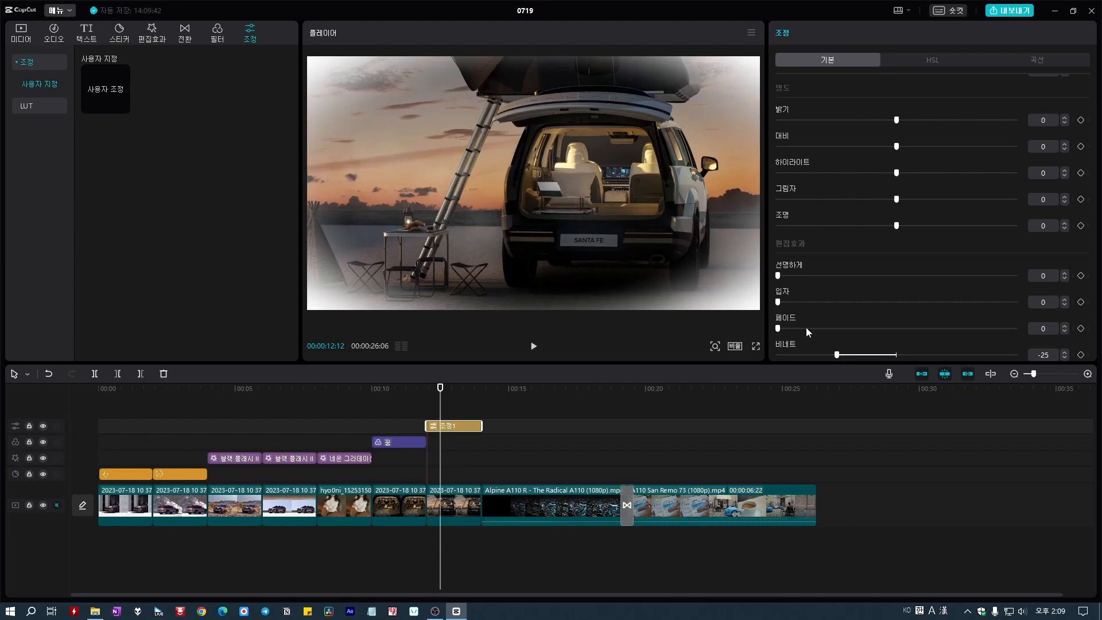
{"action": "double_click", "coordinate": [790, 343]}
{"action": "scroll", "coordinate": [841, 226], "scroll_direction": "up", "scroll_amount": 4}
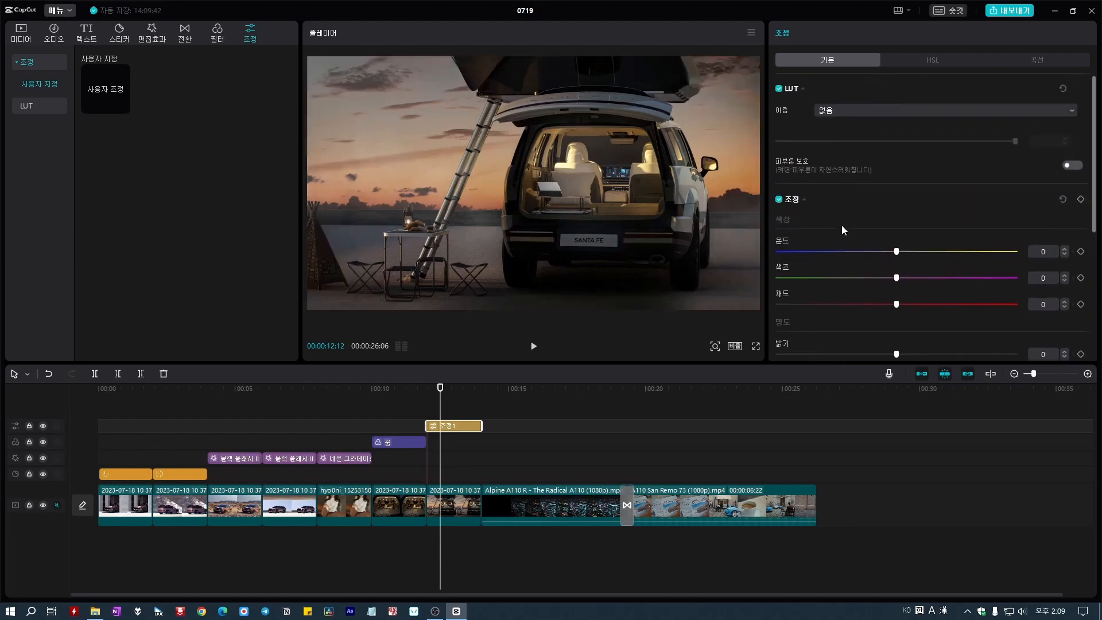
{"action": "scroll", "coordinate": [814, 322], "scroll_direction": "down", "scroll_amount": 4}
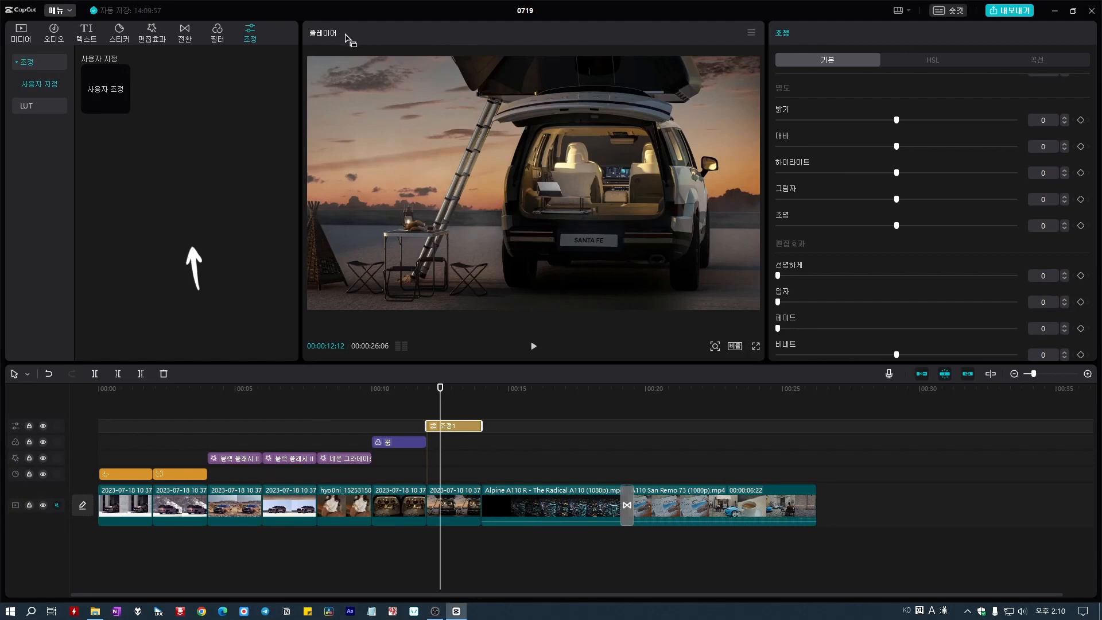
{"action": "left_click", "coordinate": [529, 11]}
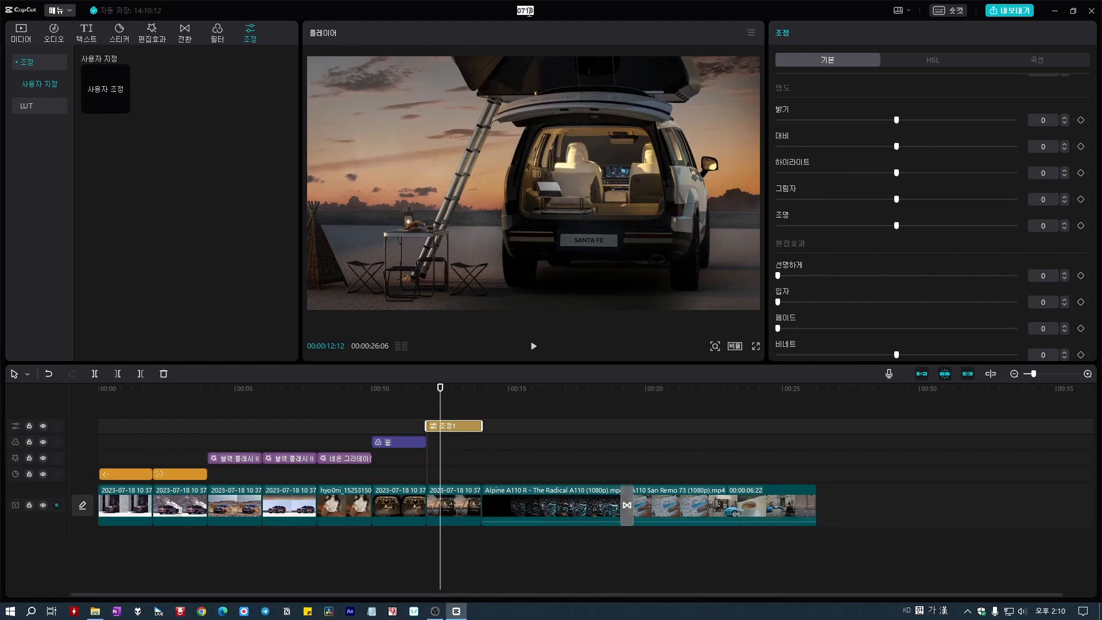
{"action": "left_click", "coordinate": [531, 32]}
{"action": "left_click", "coordinate": [522, 11]}
- Deselect the adjustment layer, open the project settings and change the project name to 캡컷강의프로젝트
{"action": "left_click", "coordinate": [534, 408]}
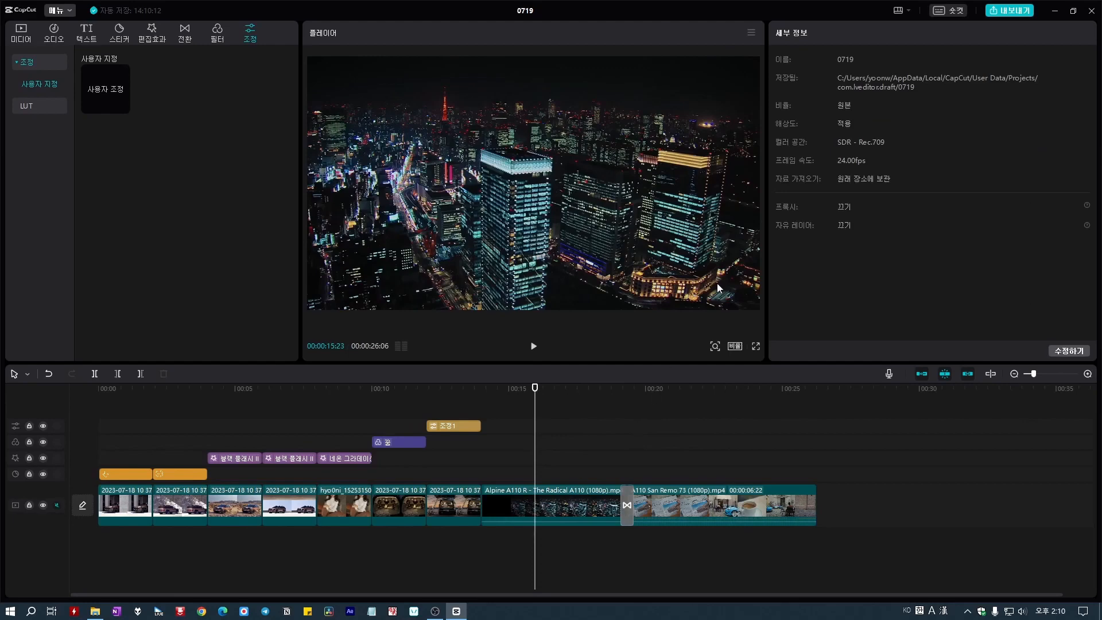
{"action": "left_click", "coordinate": [1067, 351]}
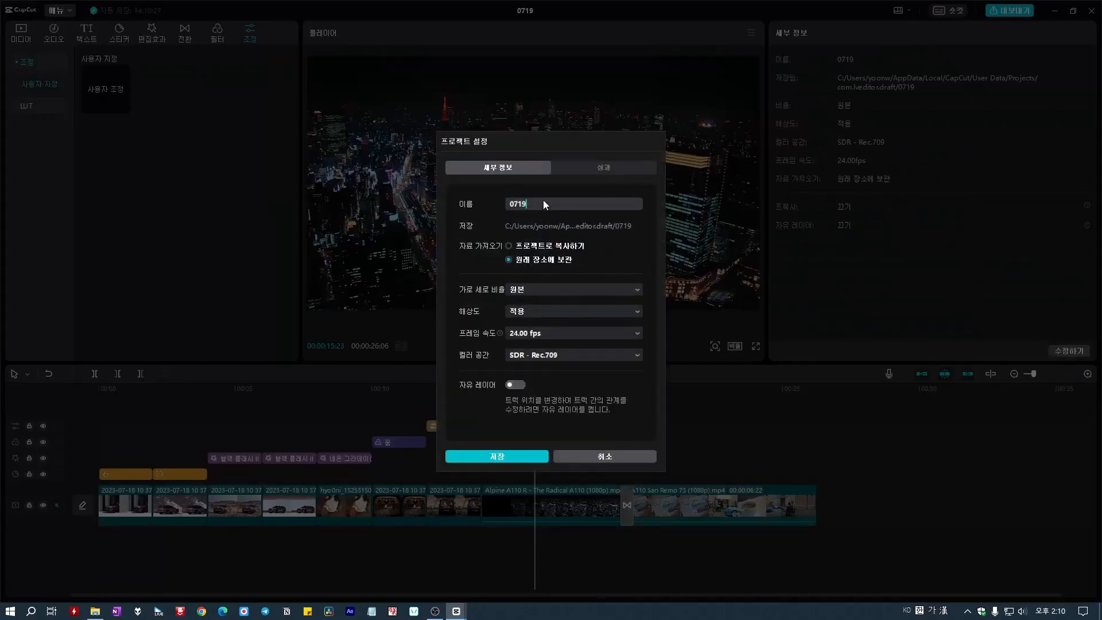
{"action": "left_click_drag", "start_coordinate": [543, 200], "coordinate": [472, 202]}
{"action": "type", "text": "캡ㅋ"}
{"action": "type", "text": "강으"}
{"action": "type", "text": "프로젝트"}
- Try a 30.00 fps frame rate in the project settings and set it back to 24.00 fps
{"action": "left_click", "coordinate": [546, 332]}
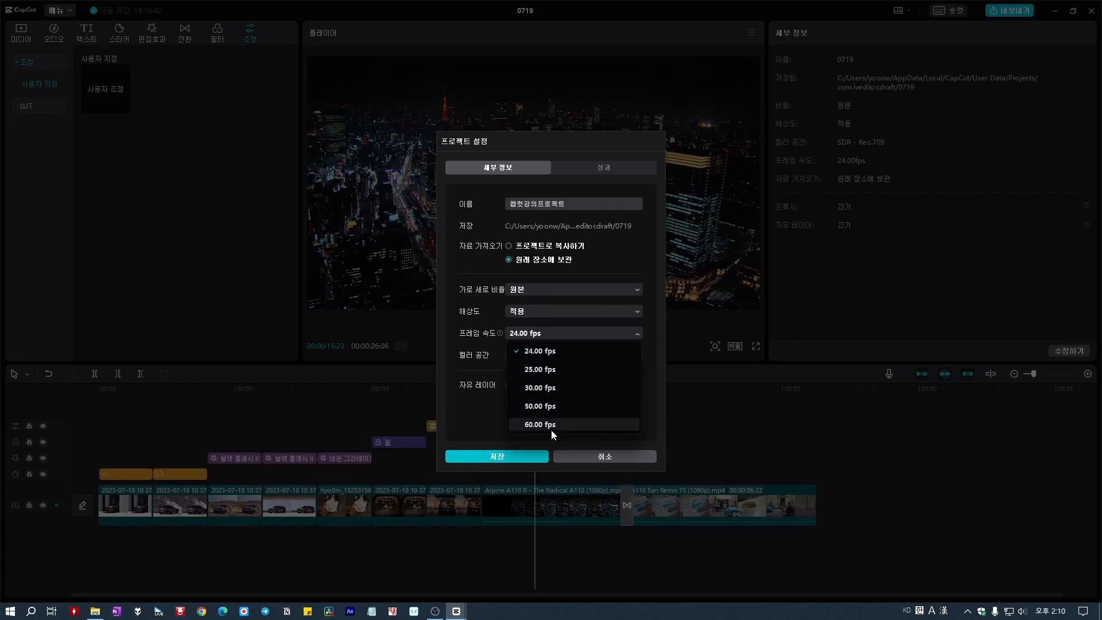
{"action": "left_click", "coordinate": [548, 387]}
{"action": "left_click", "coordinate": [548, 332]}
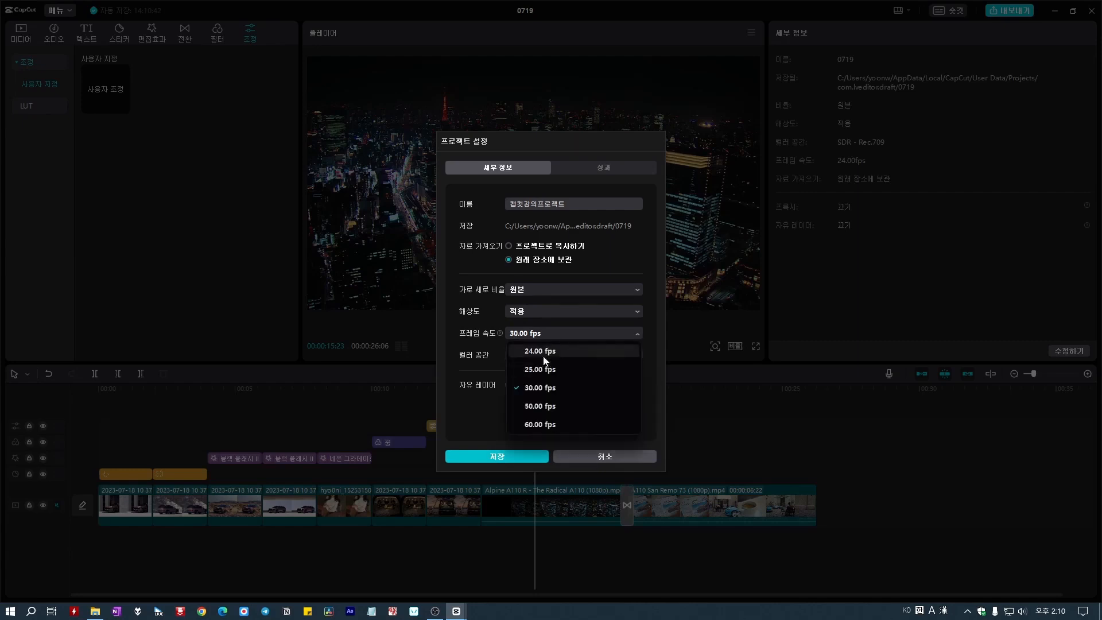
{"action": "left_click", "coordinate": [540, 351]}
- Choose the HDR - Rec.2020 HLG colour space, save the project settings and dismiss the HDR notice
{"action": "left_click", "coordinate": [582, 356]}
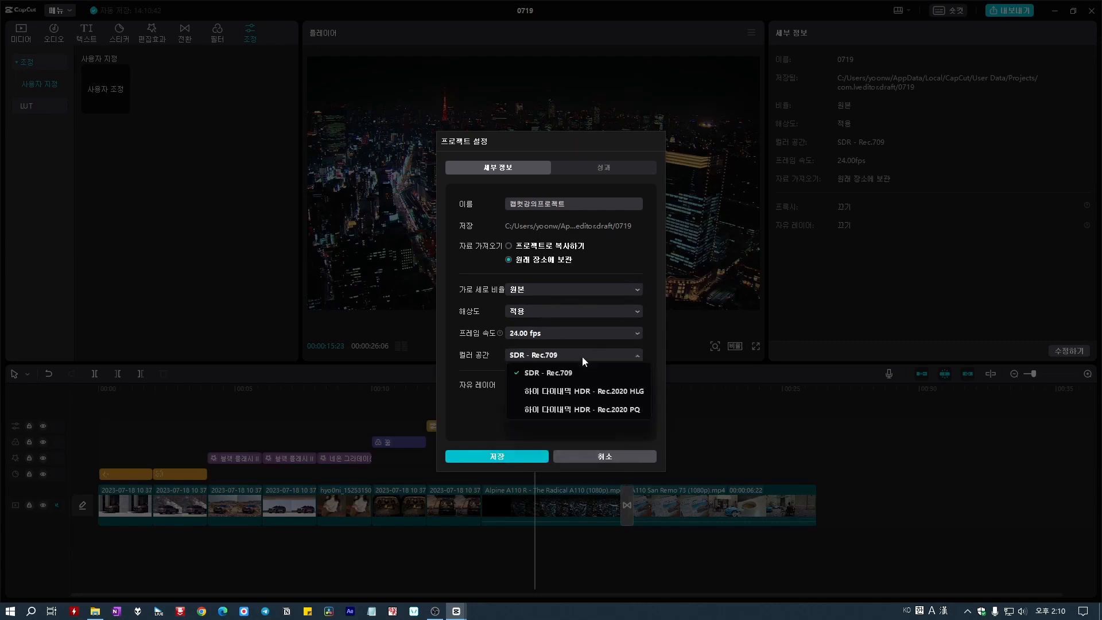
{"action": "left_click", "coordinate": [545, 394]}
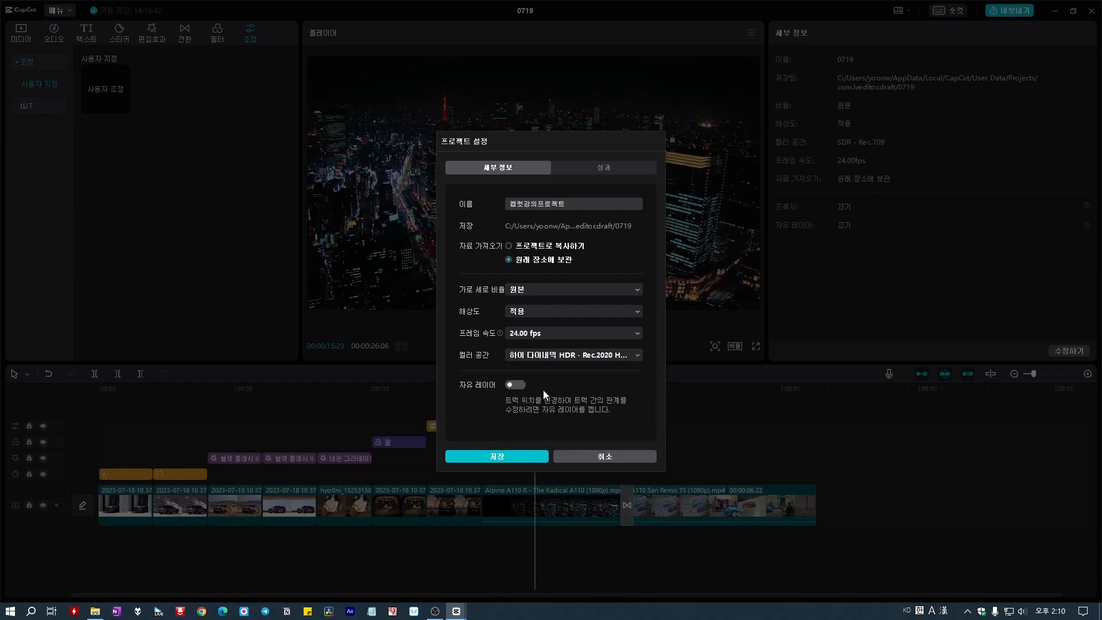
{"action": "left_click", "coordinate": [512, 457]}
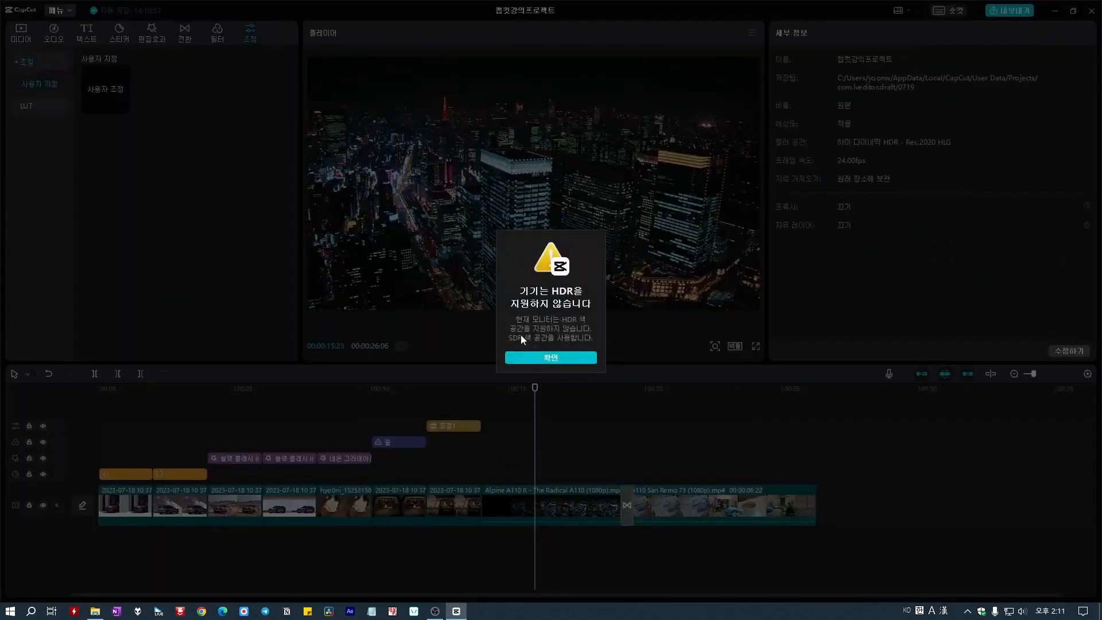
{"action": "left_click", "coordinate": [552, 358]}
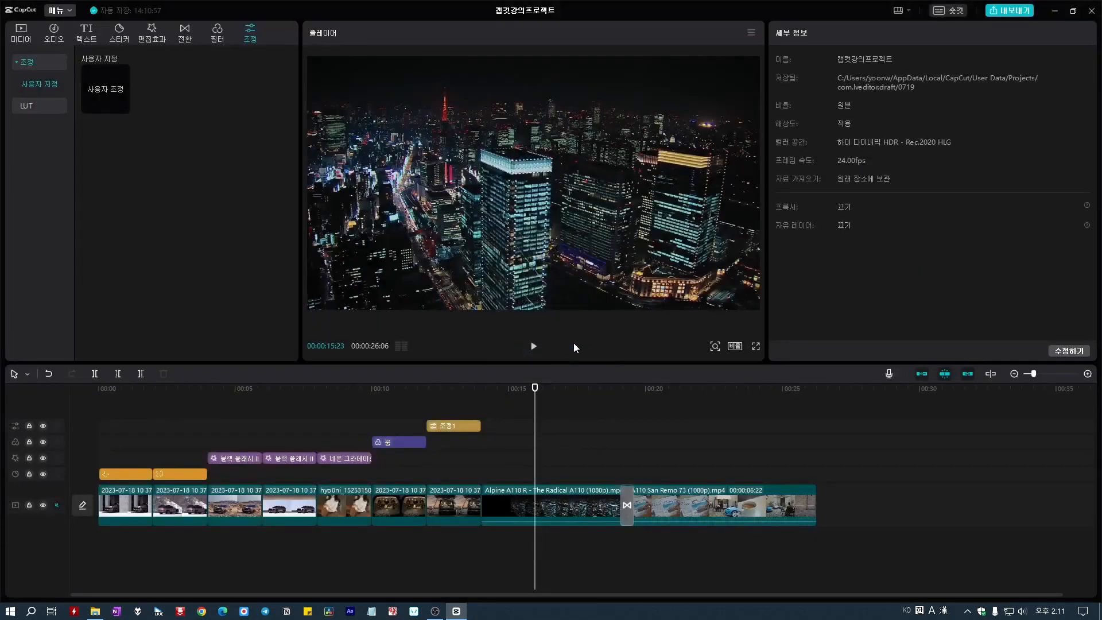
- Show the 색상 오실로스코프 colour scopes below the player preview
{"action": "left_click", "coordinate": [752, 32]}
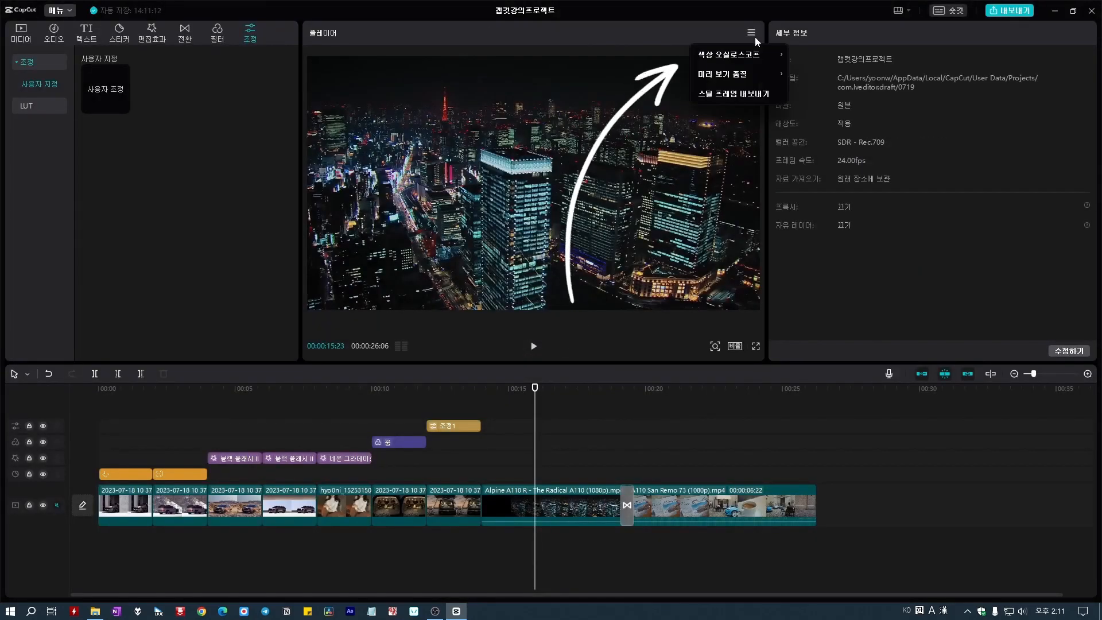
{"action": "mouse_move", "coordinate": [769, 54]}
{"action": "left_click", "coordinate": [816, 58]}
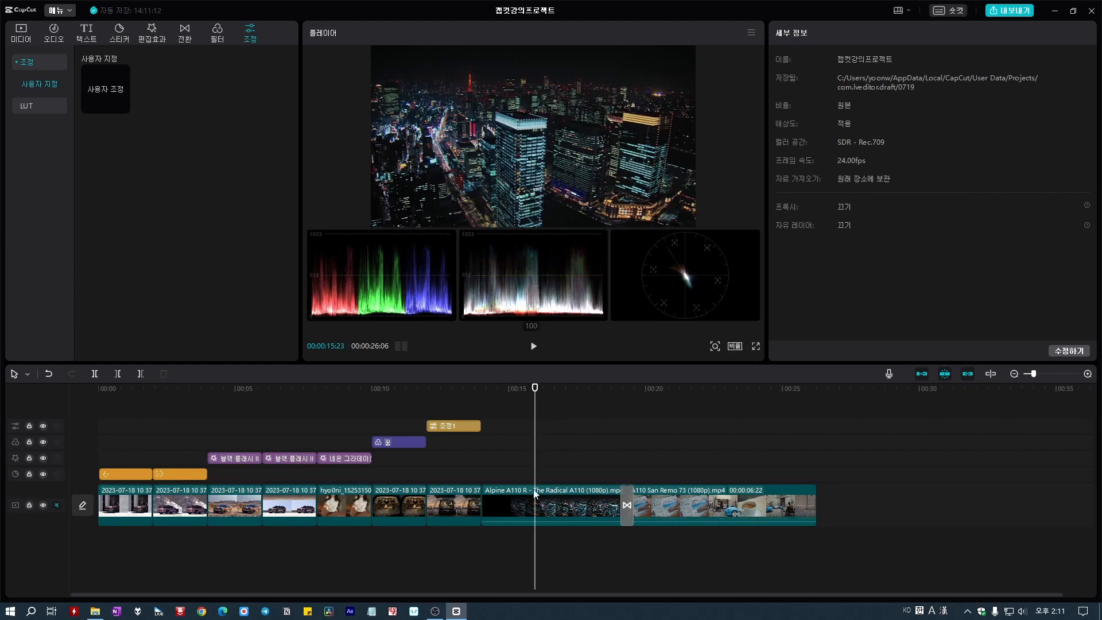
- Set 온도 to -50, 색조 to -27, 채도 to -43 and 밝기 to 20 on the Alpine A110 R night city clip
{"action": "left_click", "coordinate": [519, 509]}
{"action": "left_click", "coordinate": [935, 33]}
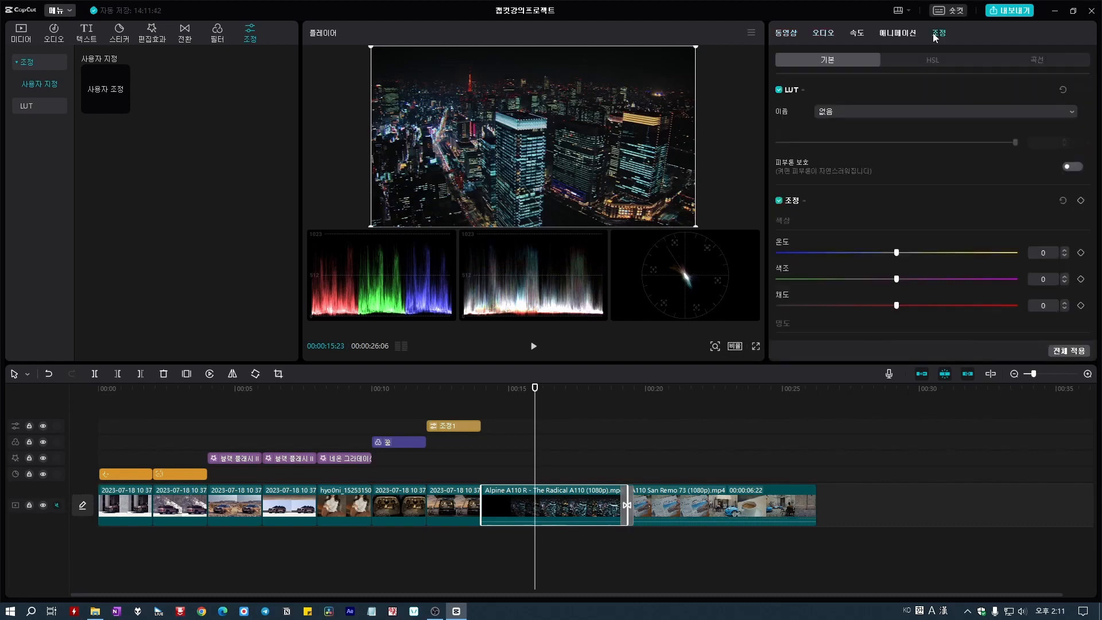
{"action": "left_click_drag", "start_coordinate": [897, 253], "coordinate": [662, 290]}
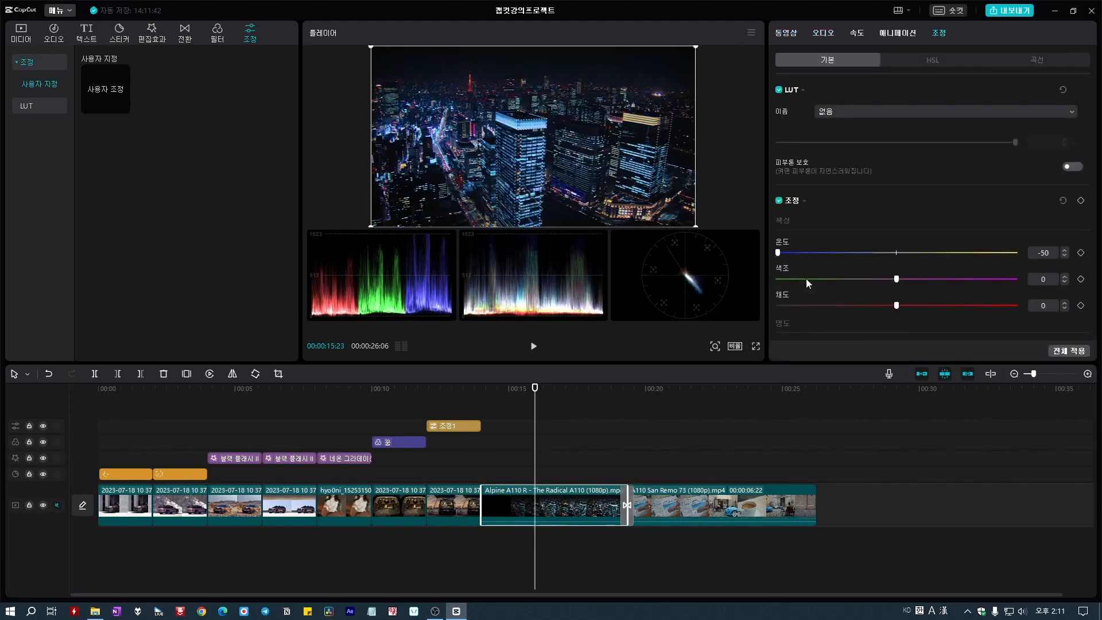
{"action": "left_click_drag", "start_coordinate": [897, 280], "coordinate": [832, 283]}
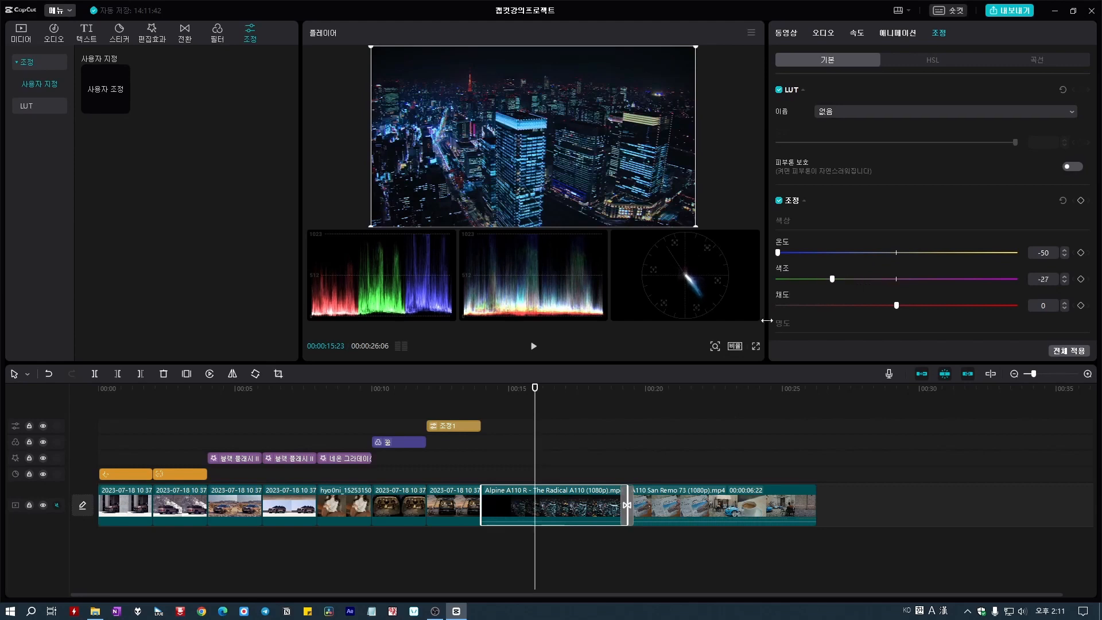
{"action": "left_click_drag", "start_coordinate": [897, 305], "coordinate": [795, 314]}
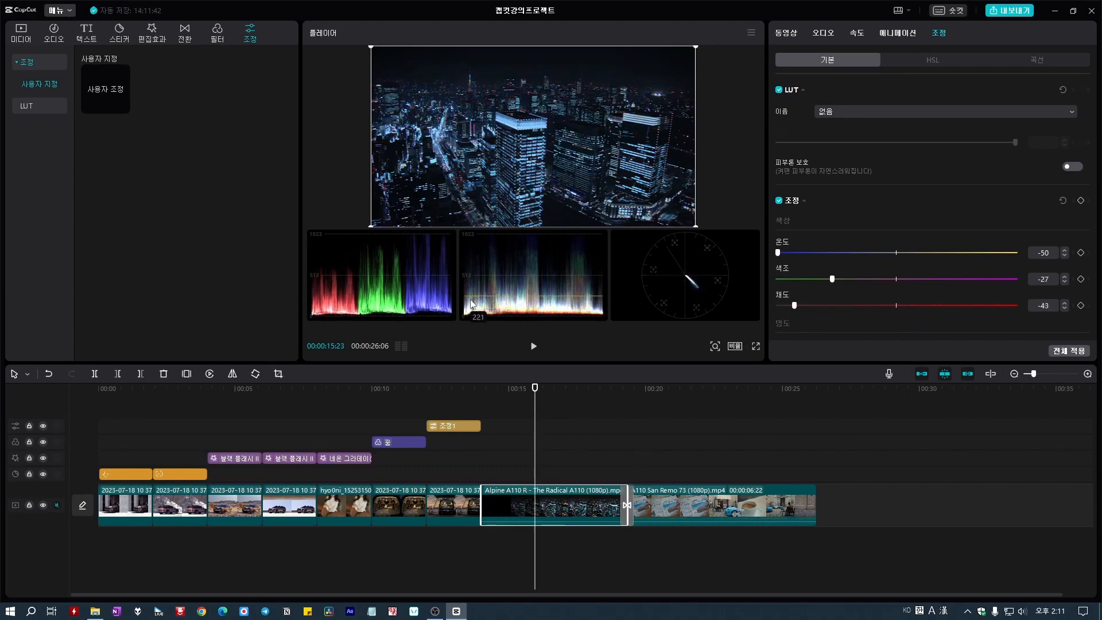
{"action": "scroll", "coordinate": [895, 221], "scroll_direction": "down", "scroll_amount": 5}
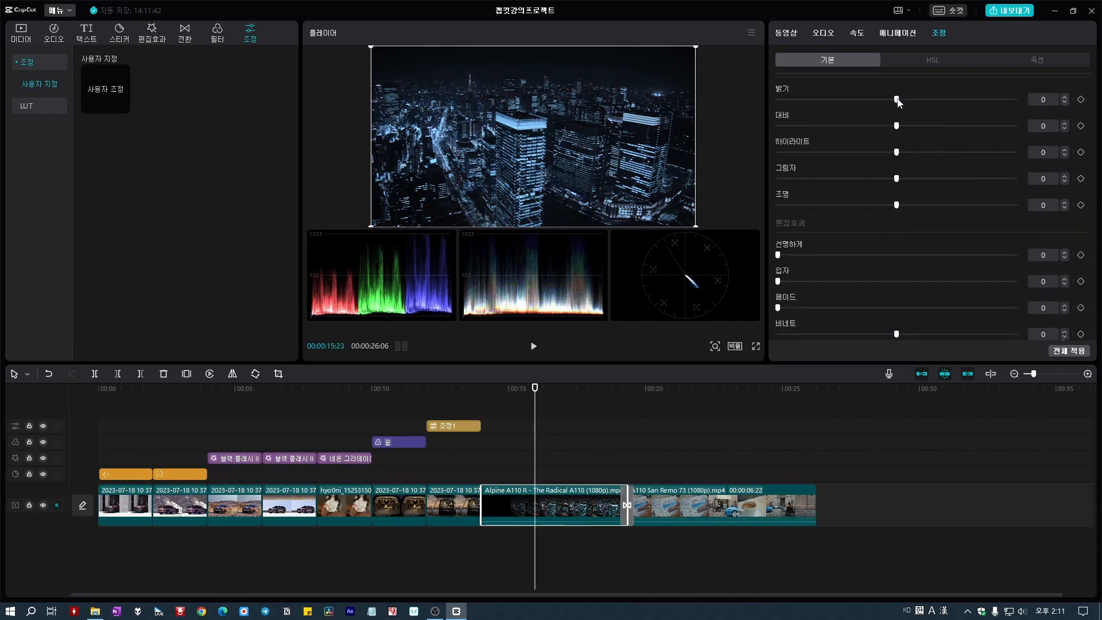
{"action": "left_click_drag", "start_coordinate": [866, 105], "coordinate": [943, 134]}
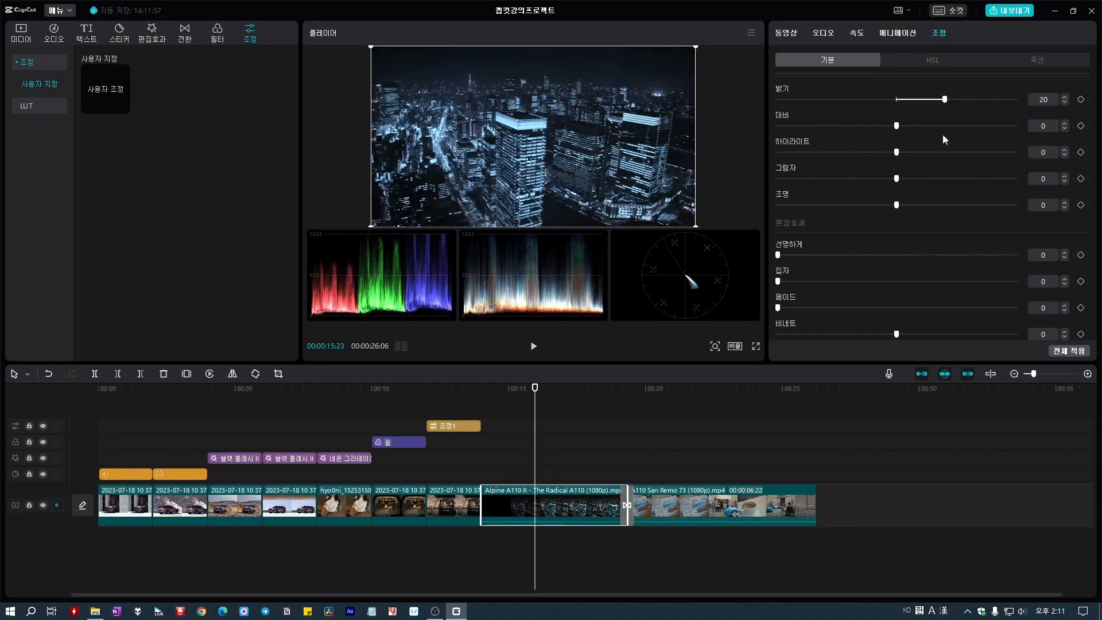
- Hide the 색상 오실로스코프 colour scopes from the player
{"action": "left_click", "coordinate": [751, 33]}
{"action": "mouse_move", "coordinate": [735, 57]}
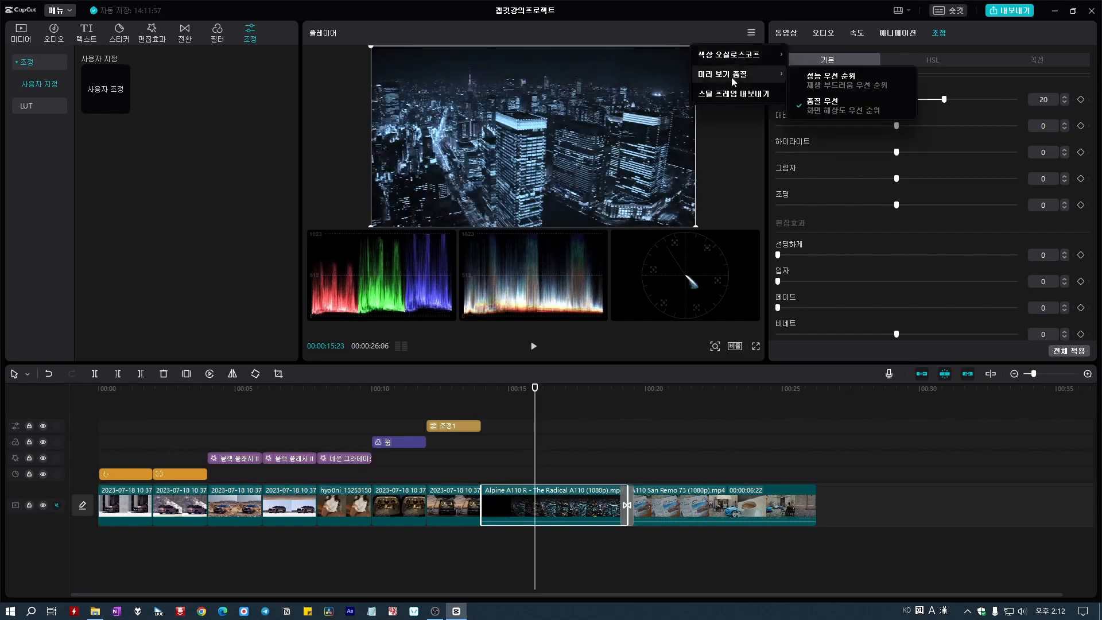
{"action": "left_click", "coordinate": [801, 77]}
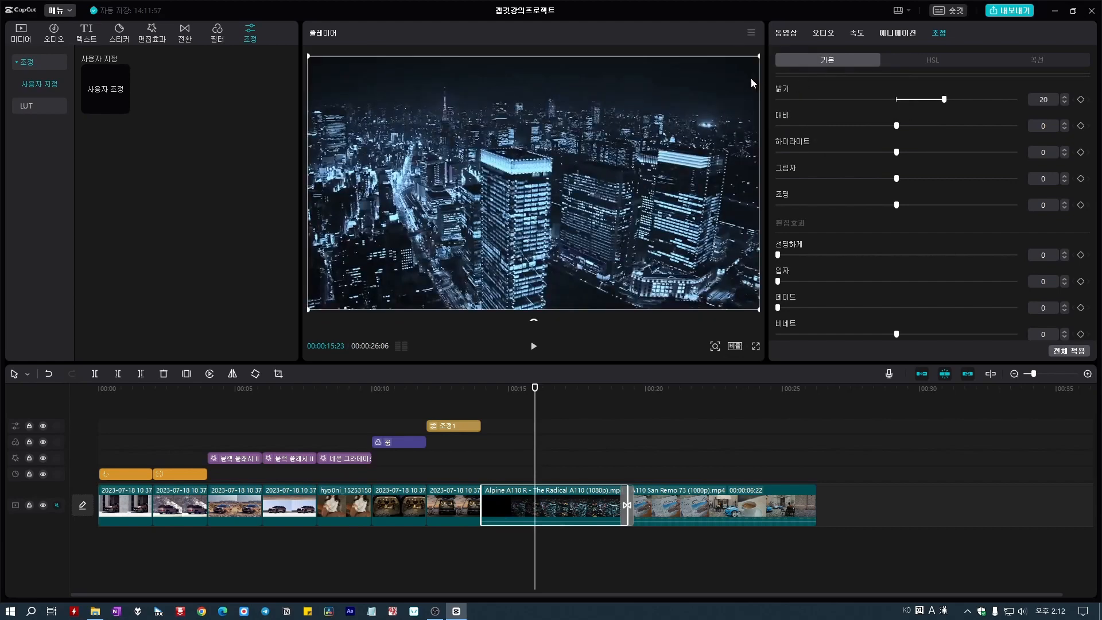
- Set the preview quality to 성능 우선 순위 and play back part of the night city clip
{"action": "left_click", "coordinate": [752, 35]}
{"action": "mouse_move", "coordinate": [754, 81]}
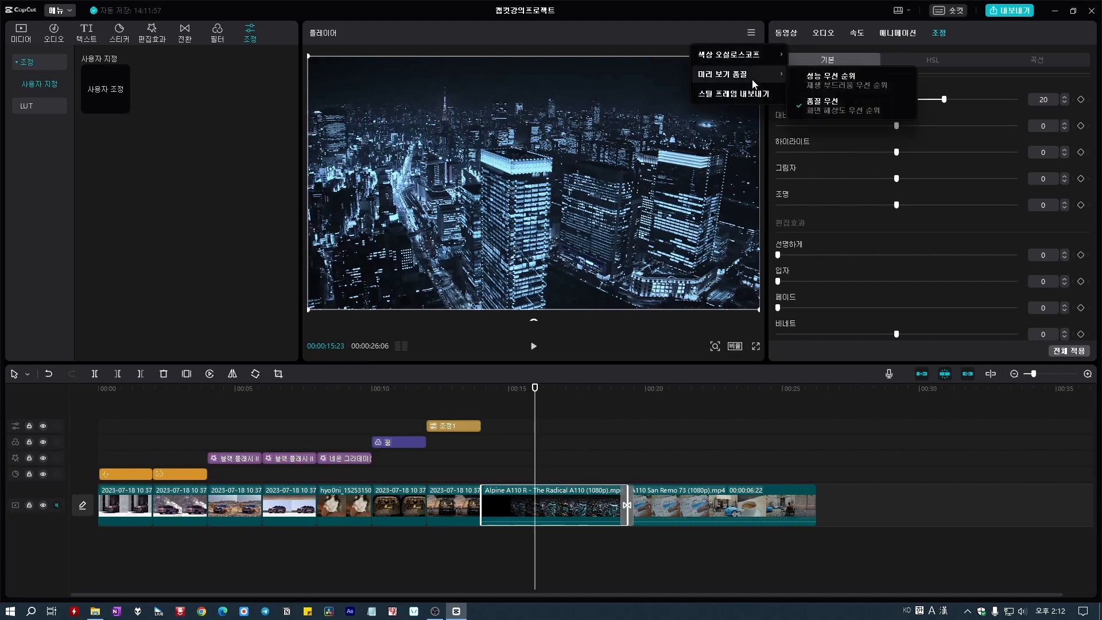
{"action": "left_click", "coordinate": [832, 83]}
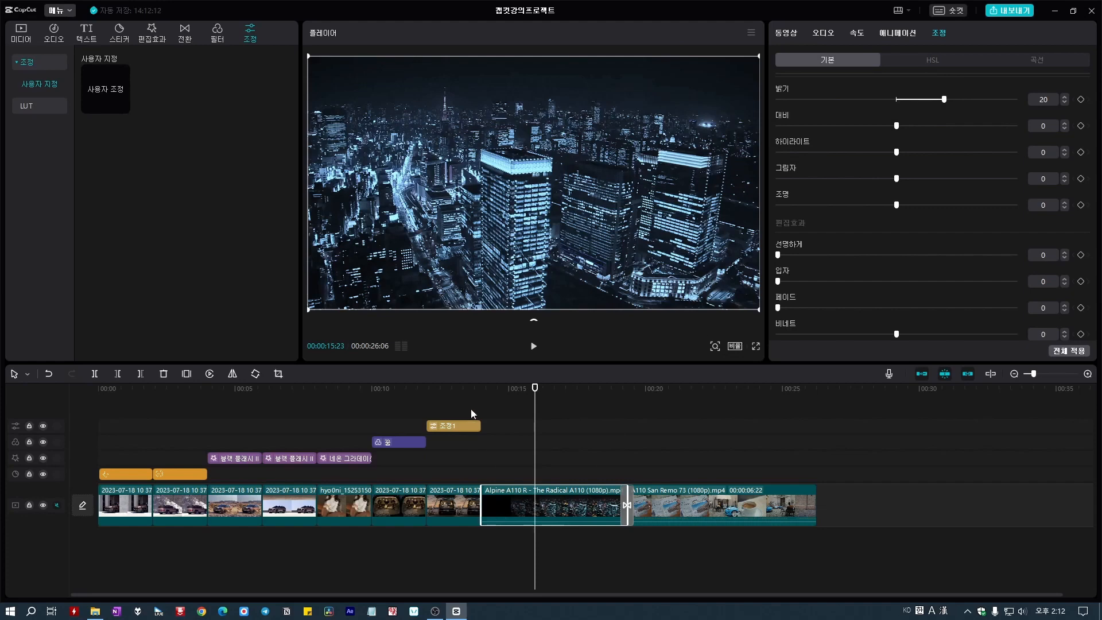
{"action": "key", "text": "space"}
{"action": "key", "text": "space"}
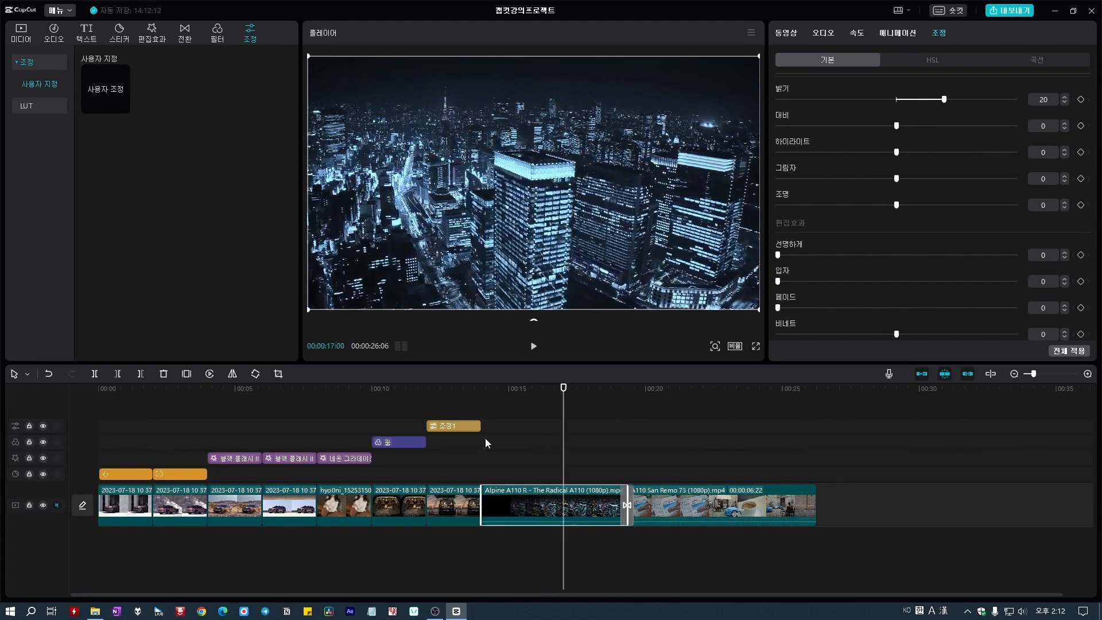
- Reset the night city clip's 밝기 to 0
{"action": "left_click", "coordinate": [782, 91]}
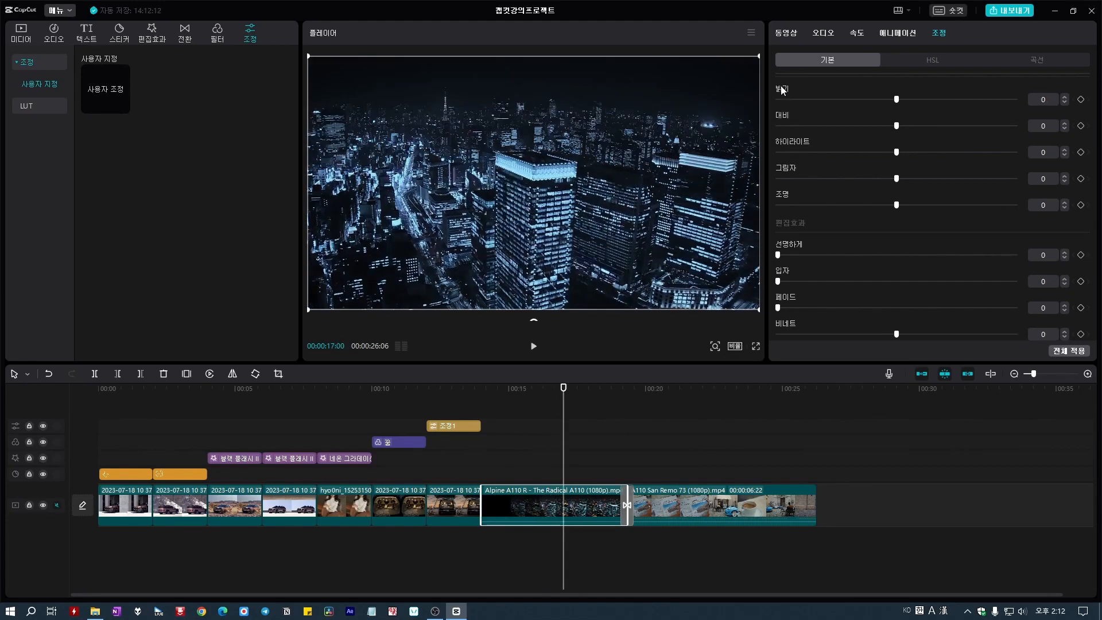
- Reset the night city clip's 채도 and all its other 조정 colour values to 0
{"action": "scroll", "coordinate": [813, 302], "scroll_direction": "up", "scroll_amount": 10}
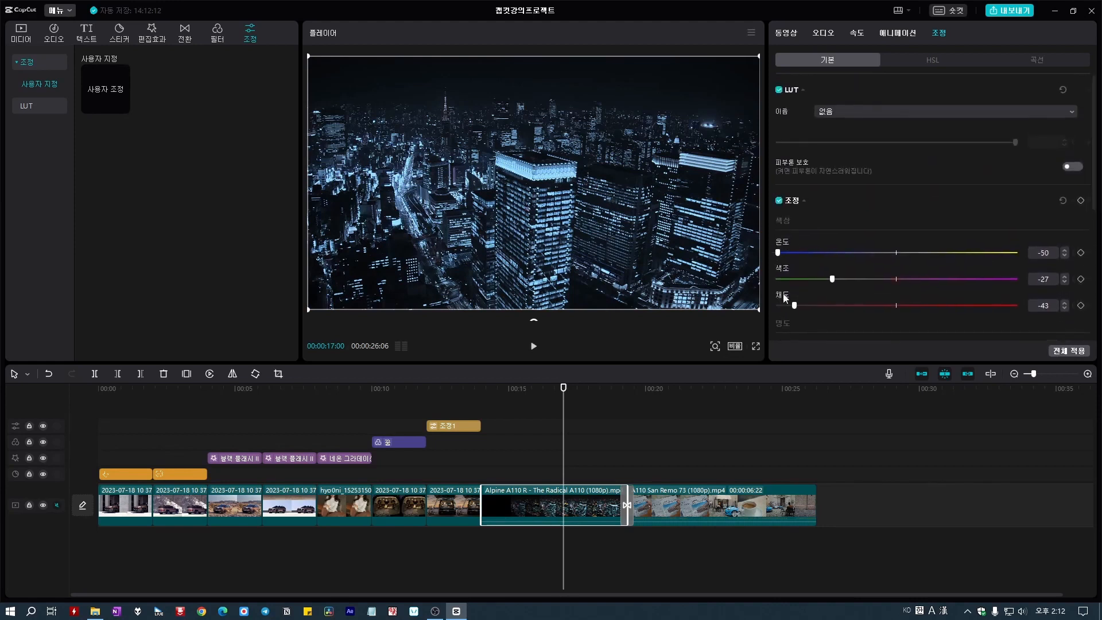
{"action": "left_click", "coordinate": [784, 296]}
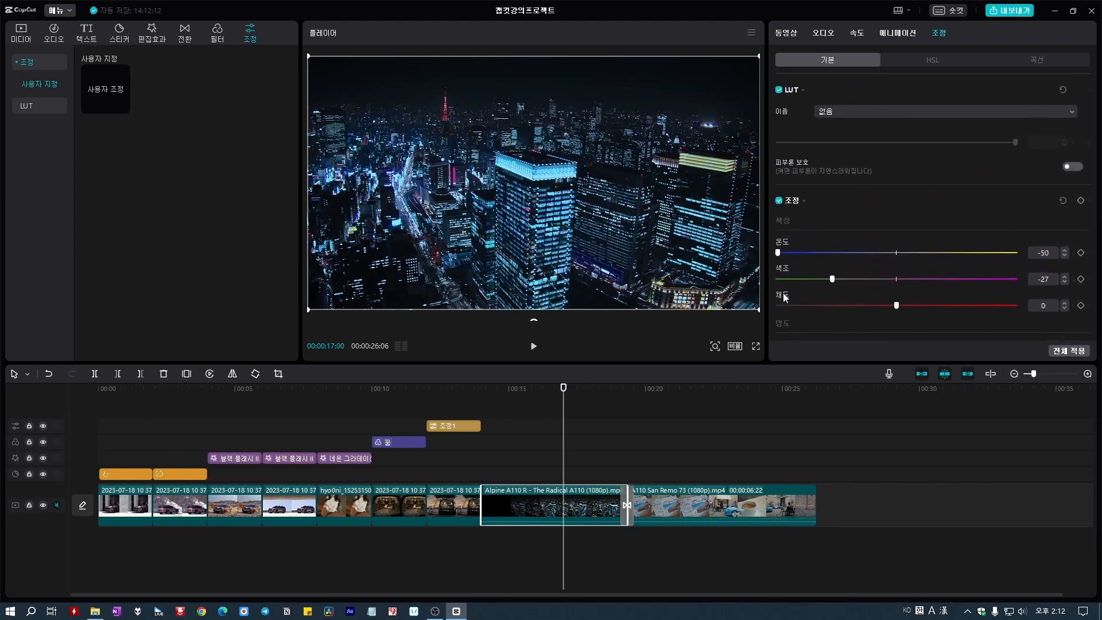
{"action": "left_click", "coordinate": [1065, 202]}
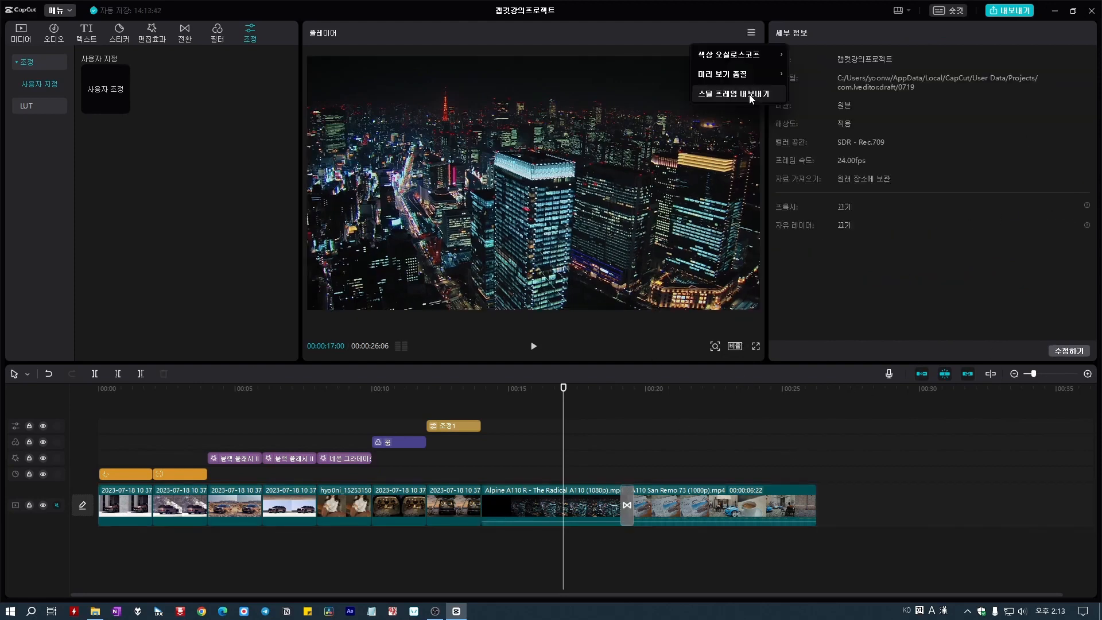
- Export the frame at 00:00:17:00 as a 720P PNG still named 캡컷강의프로젝트 into the 동영상 folder, with 프로젝트 가져오기 enabled
{"action": "left_click", "coordinate": [747, 94]}
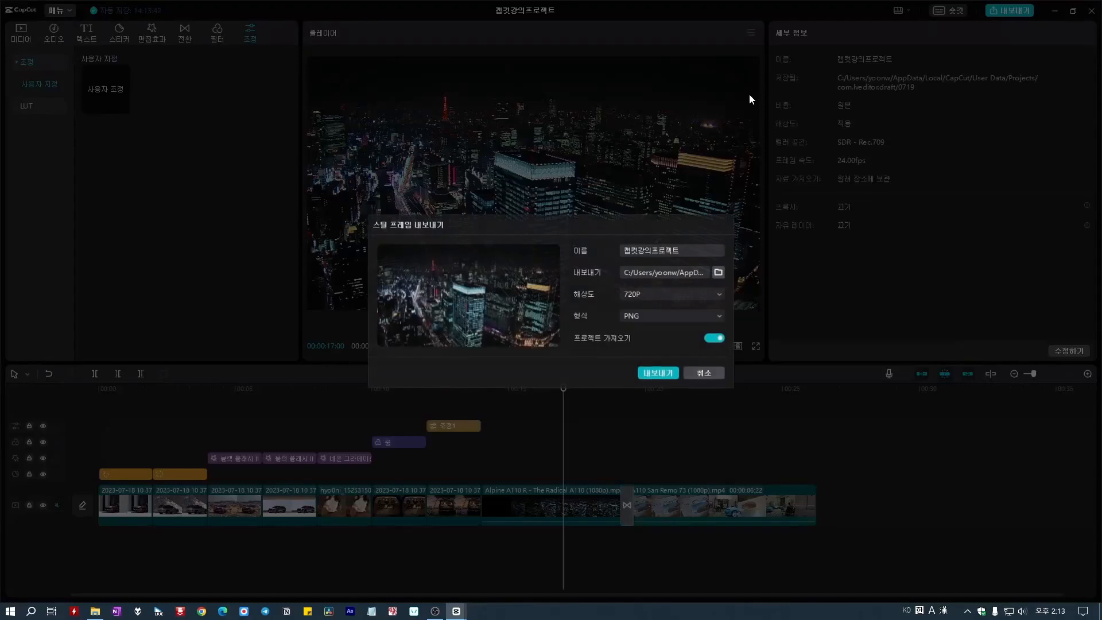
{"action": "left_click", "coordinate": [719, 273]}
{"action": "left_click", "coordinate": [827, 505]}
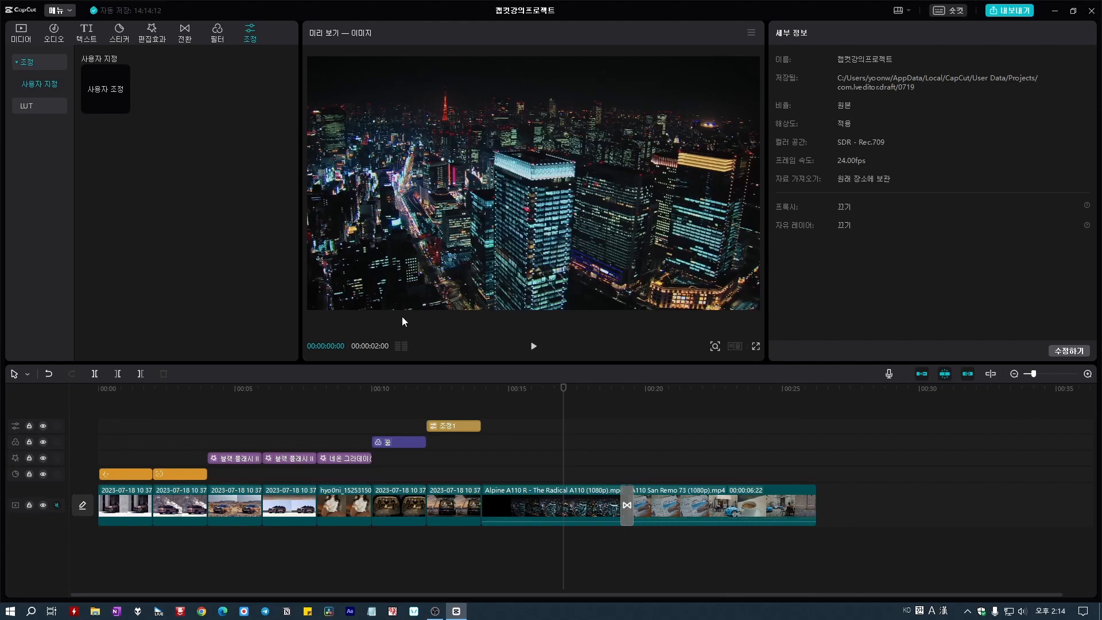
- Add the trending 인스피레이션 메이크업 text template above the night city clip and extend it to nearly the clip's end
{"action": "left_click", "coordinate": [87, 35]}
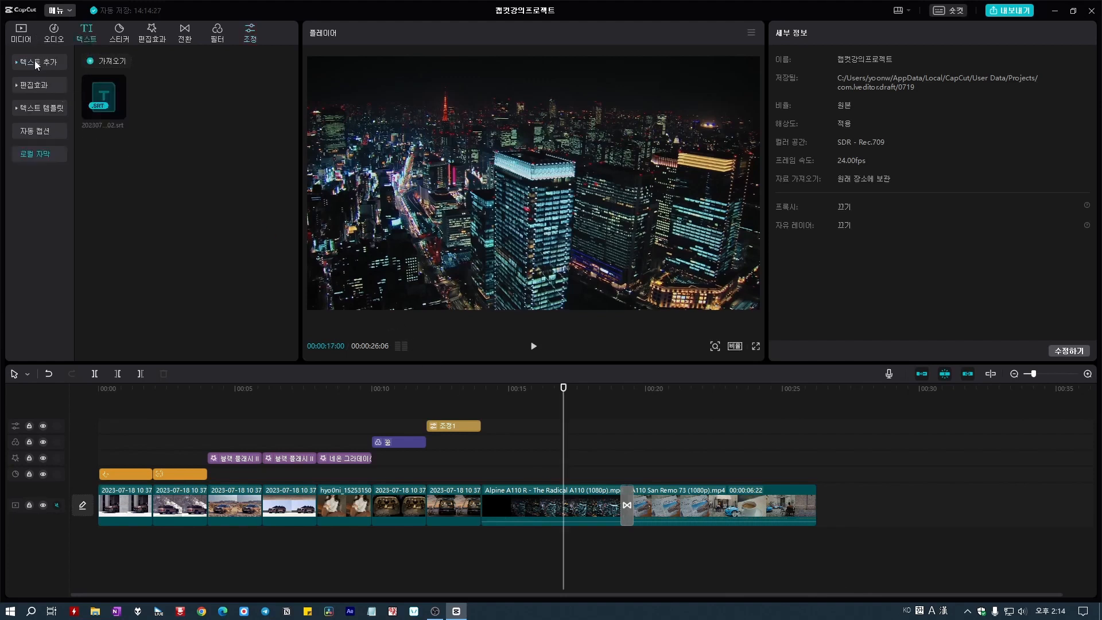
{"action": "left_click", "coordinate": [18, 111]}
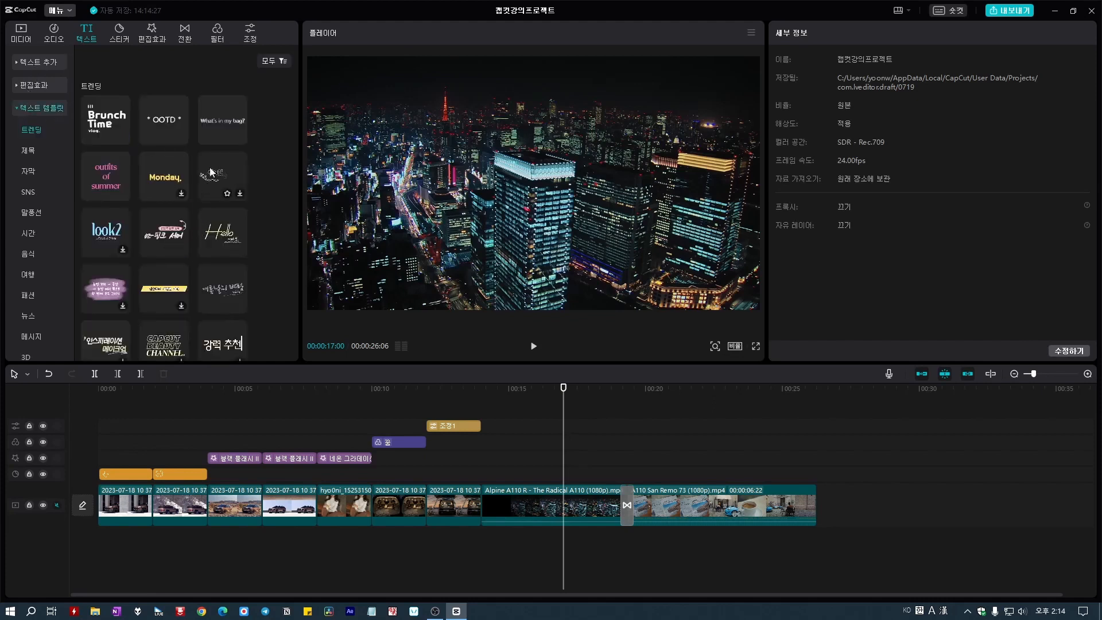
{"action": "scroll", "coordinate": [196, 241], "scroll_direction": "down", "scroll_amount": 2}
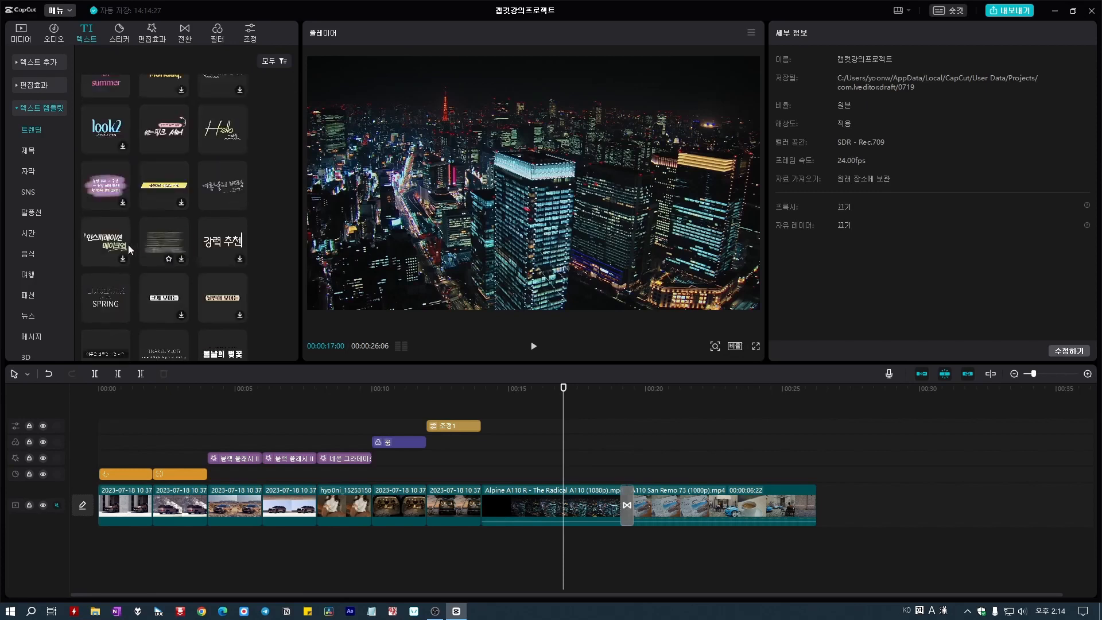
{"action": "left_click_drag", "start_coordinate": [129, 245], "coordinate": [492, 477]}
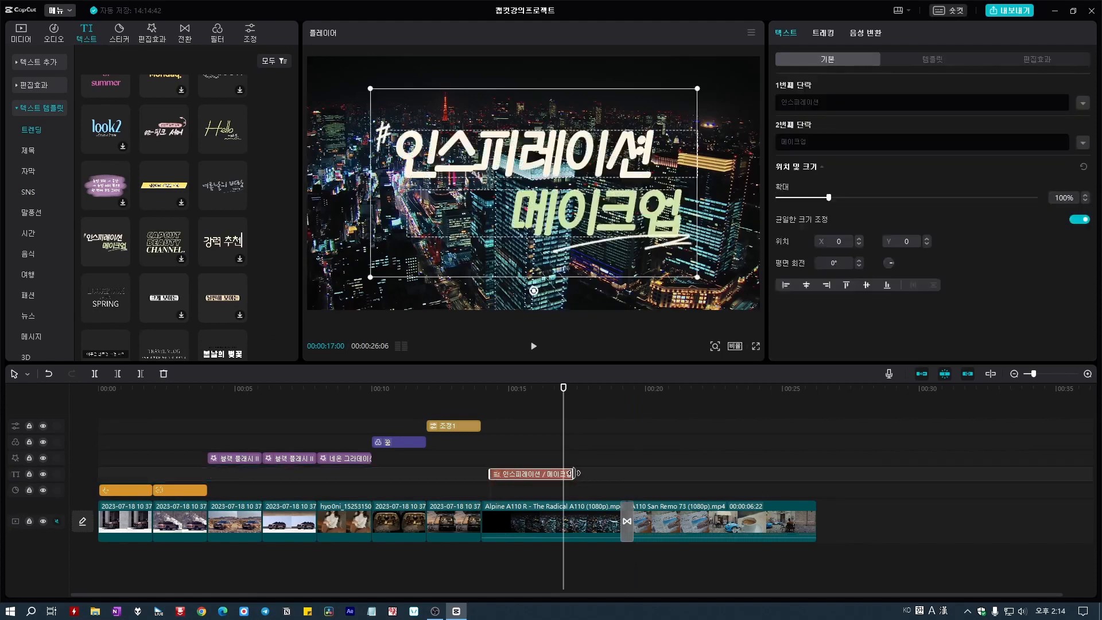
{"action": "left_click_drag", "start_coordinate": [573, 474], "coordinate": [620, 476]}
- Set the title template's first line to 썸네일을 and its second line to 이미지로 내보내기
{"action": "left_click_drag", "start_coordinate": [839, 101], "coordinate": [787, 100]}
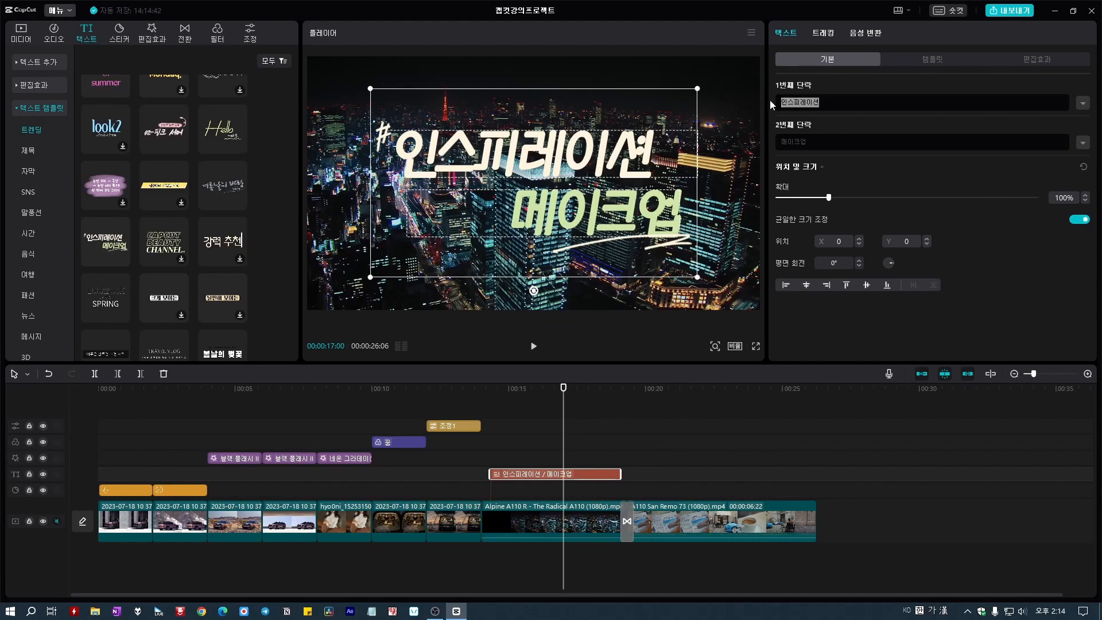
{"action": "type", "text": "썸네일ㅇ"}
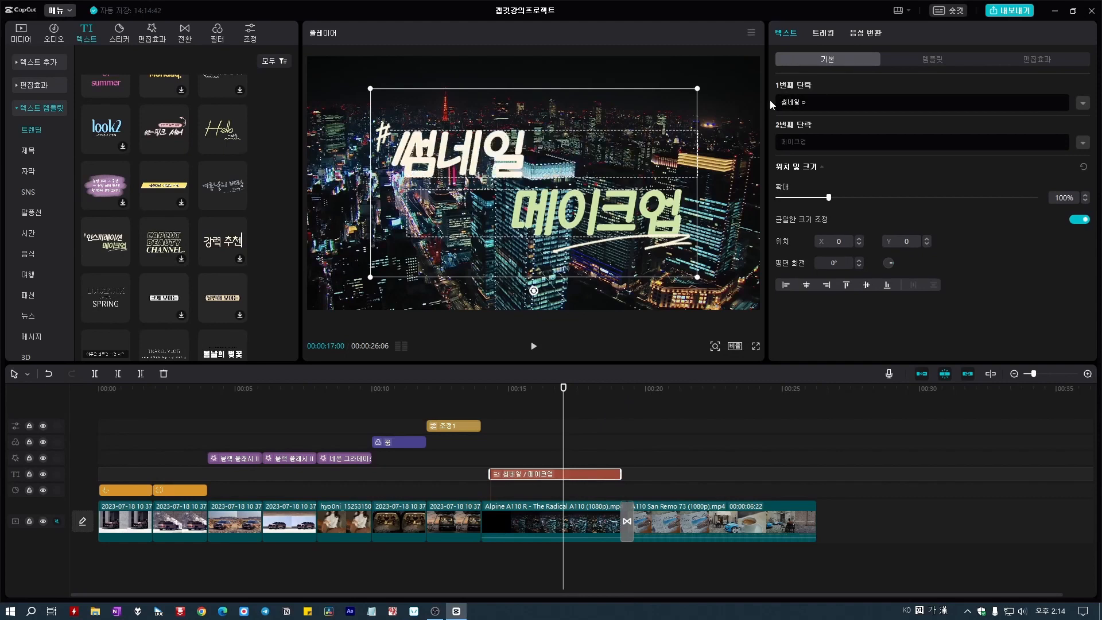
{"action": "type", "text": "ㅡㄹ"}
{"action": "left_click_drag", "start_coordinate": [858, 143], "coordinate": [762, 138]}
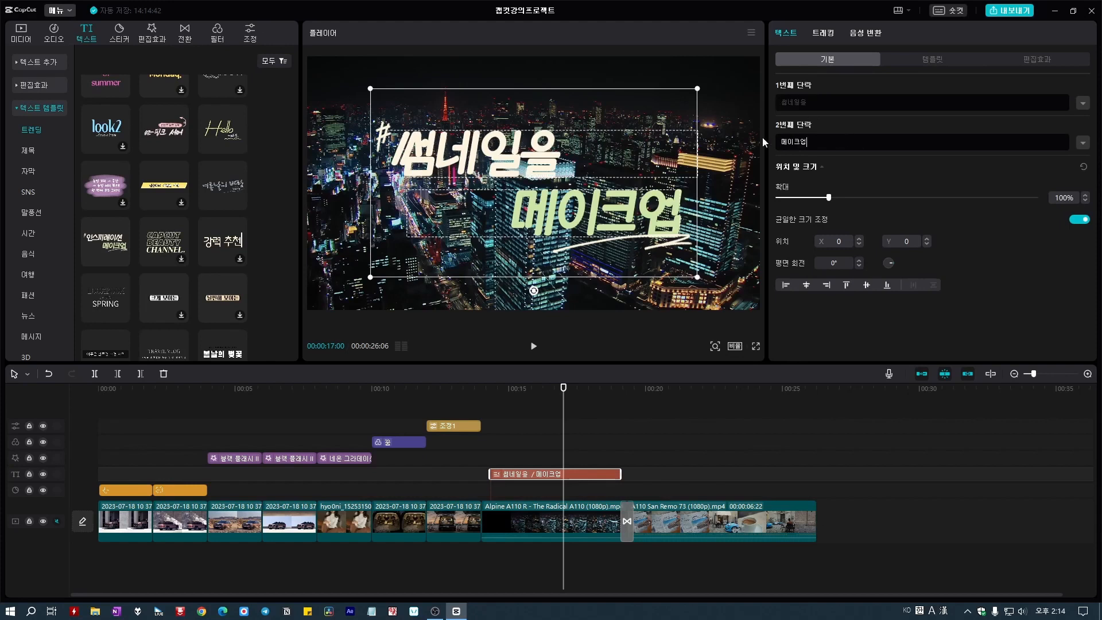
{"action": "type", "text": "이미ㅈ"}
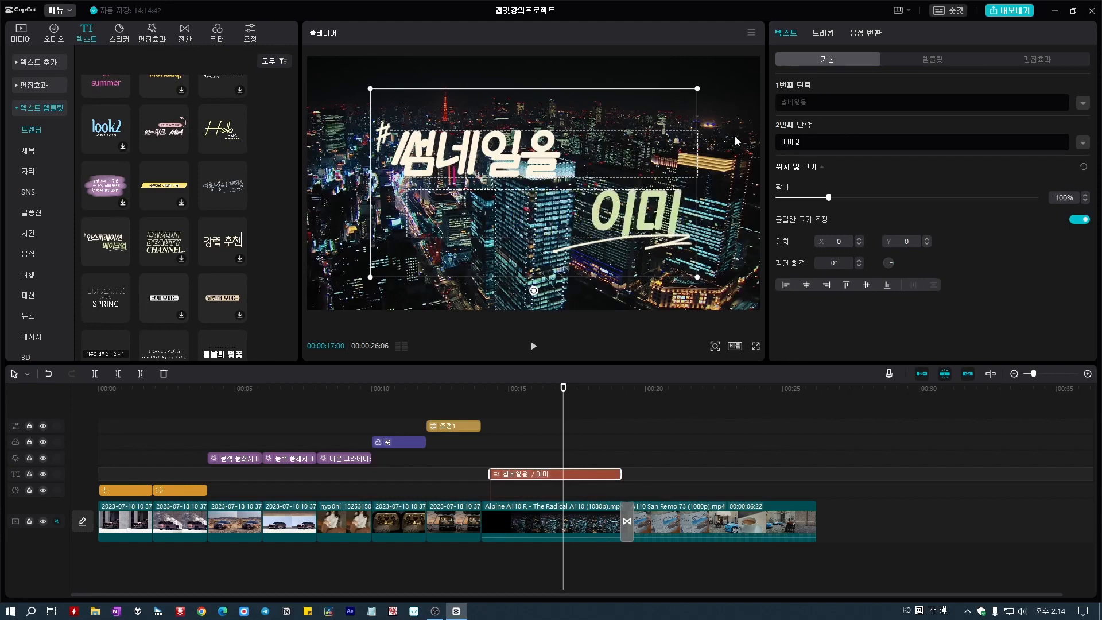
{"action": "type", "text": "ㅣ로"}
{"action": "type", "text": " 내보내기"}
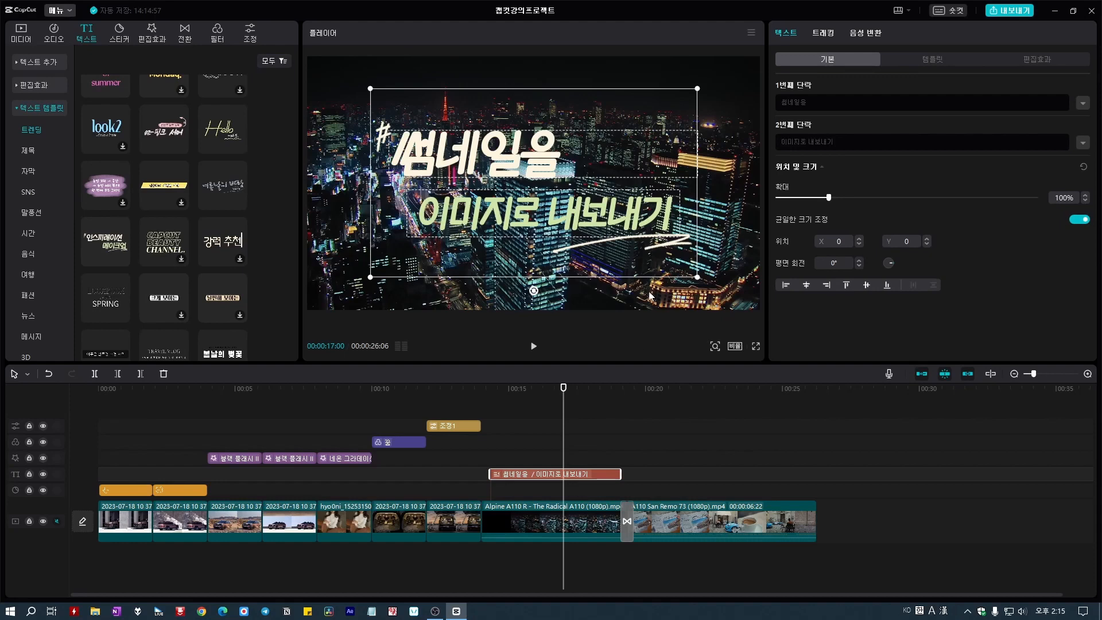
{"action": "left_click", "coordinate": [533, 418]}
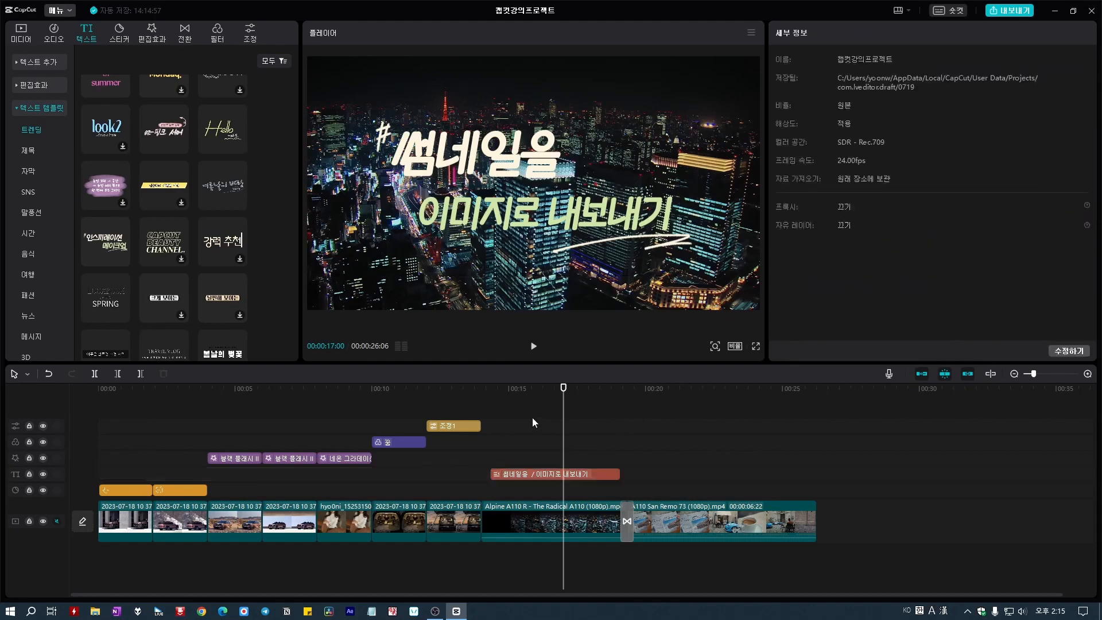
- Export the titled frame at 00:00:15:11 as the 720P PNG still 캡컷강의프로젝트(1), and view the saved image file
{"action": "left_click", "coordinate": [550, 390]}
{"action": "left_click_drag", "start_coordinate": [551, 389], "coordinate": [521, 375]}
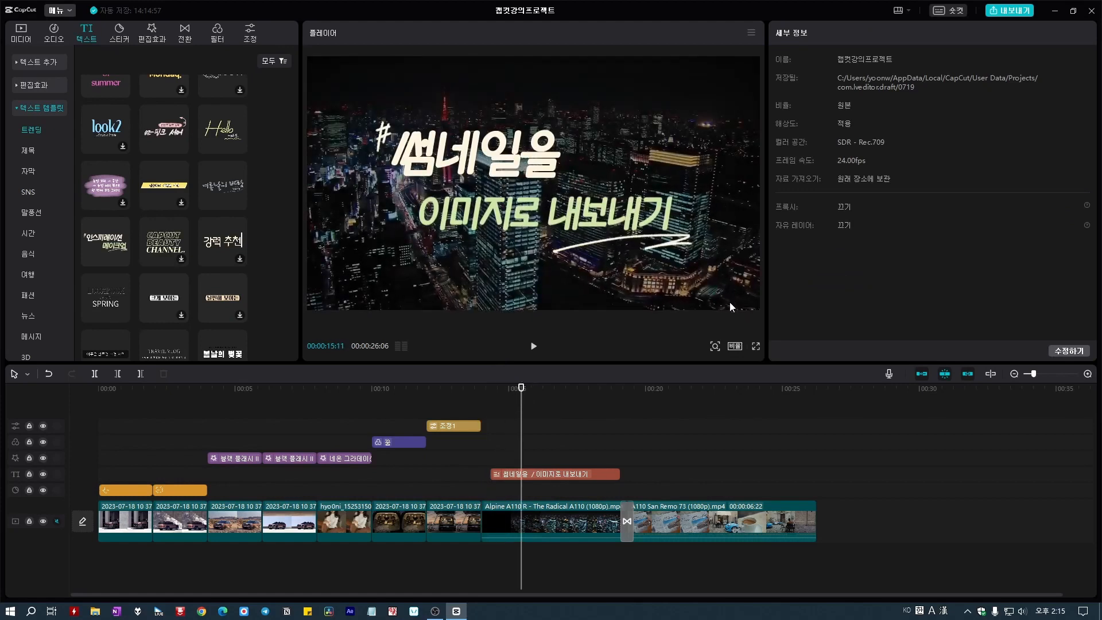
{"action": "left_click", "coordinate": [750, 35]}
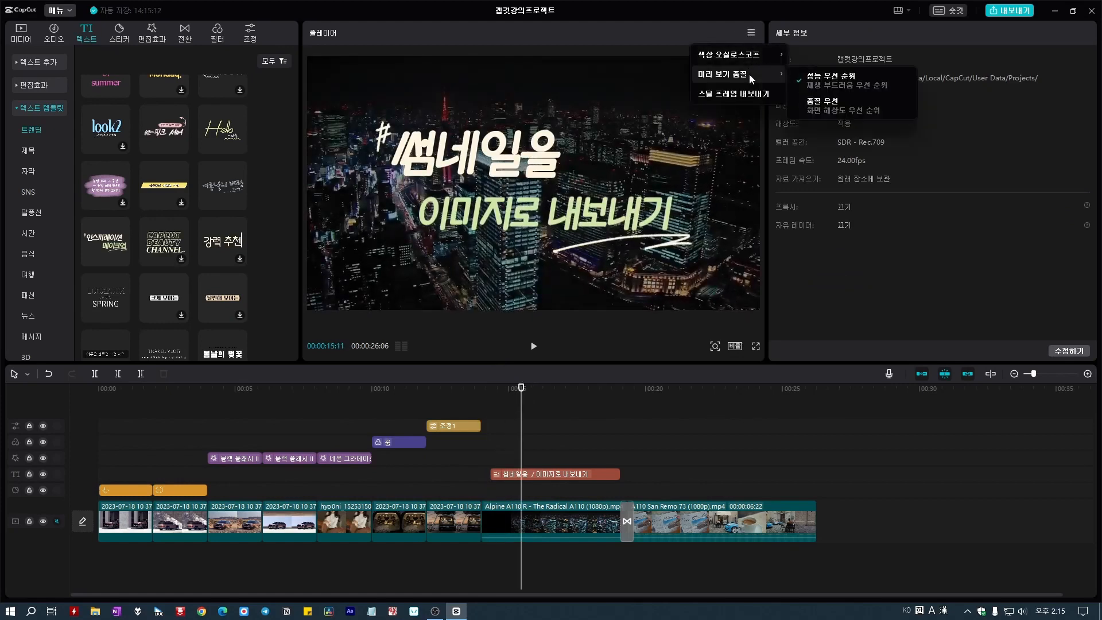
{"action": "left_click", "coordinate": [752, 90]}
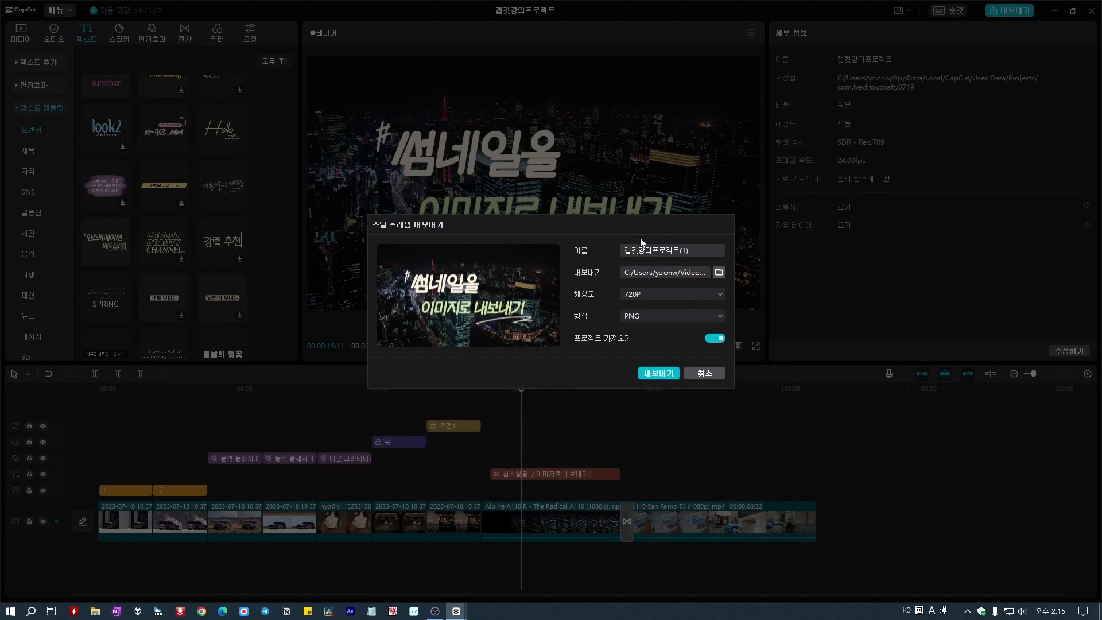
{"action": "left_click", "coordinate": [656, 375]}
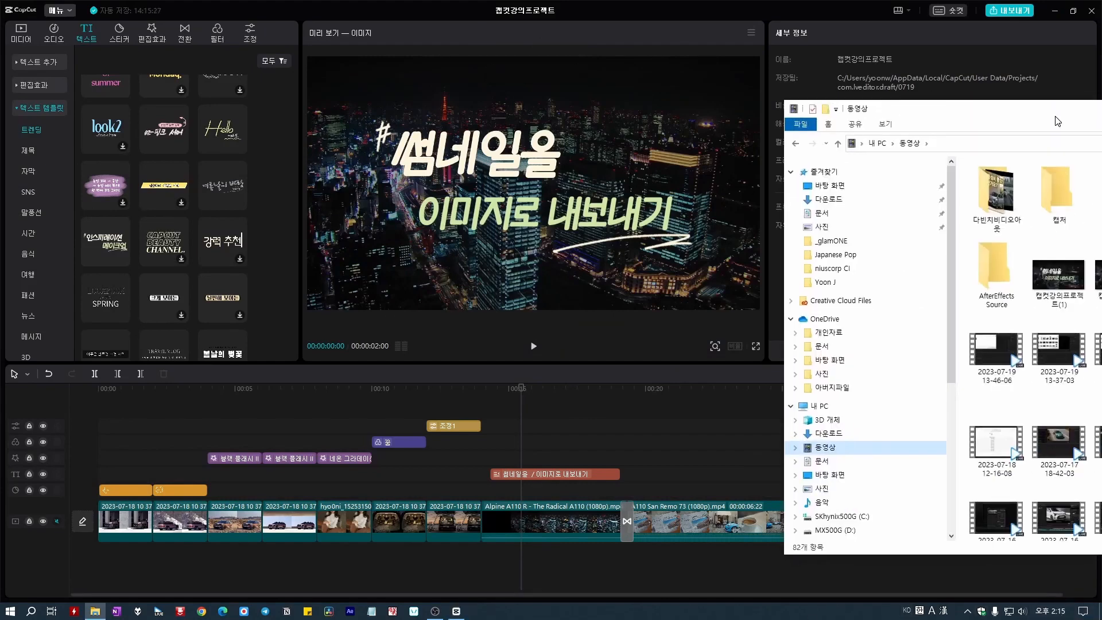
{"action": "double_click", "coordinate": [1059, 275]}
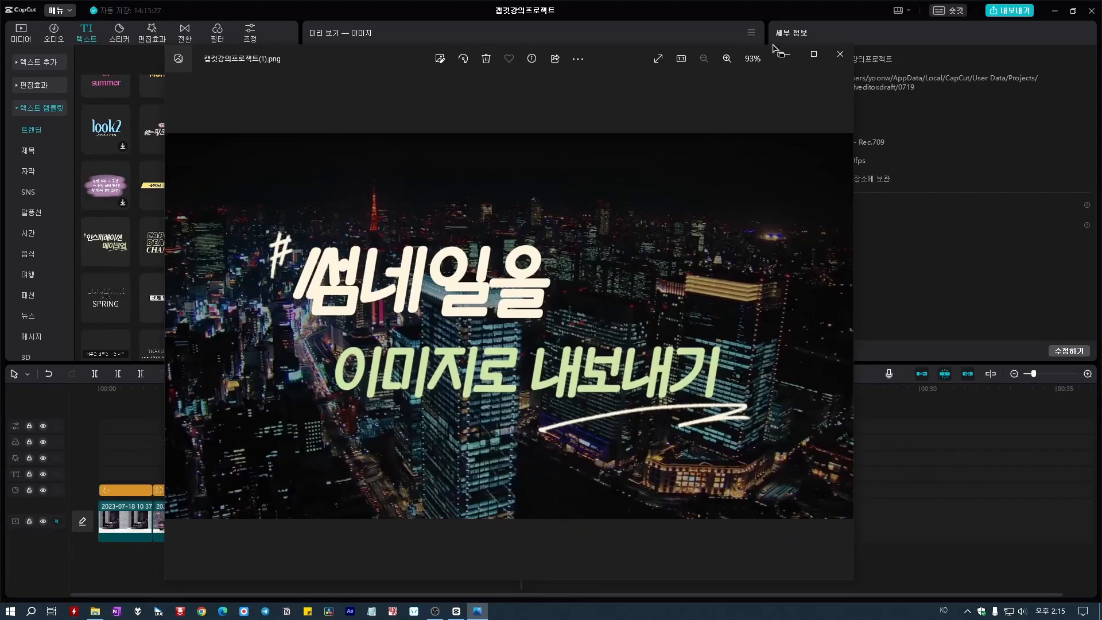
{"action": "left_click", "coordinate": [841, 55]}
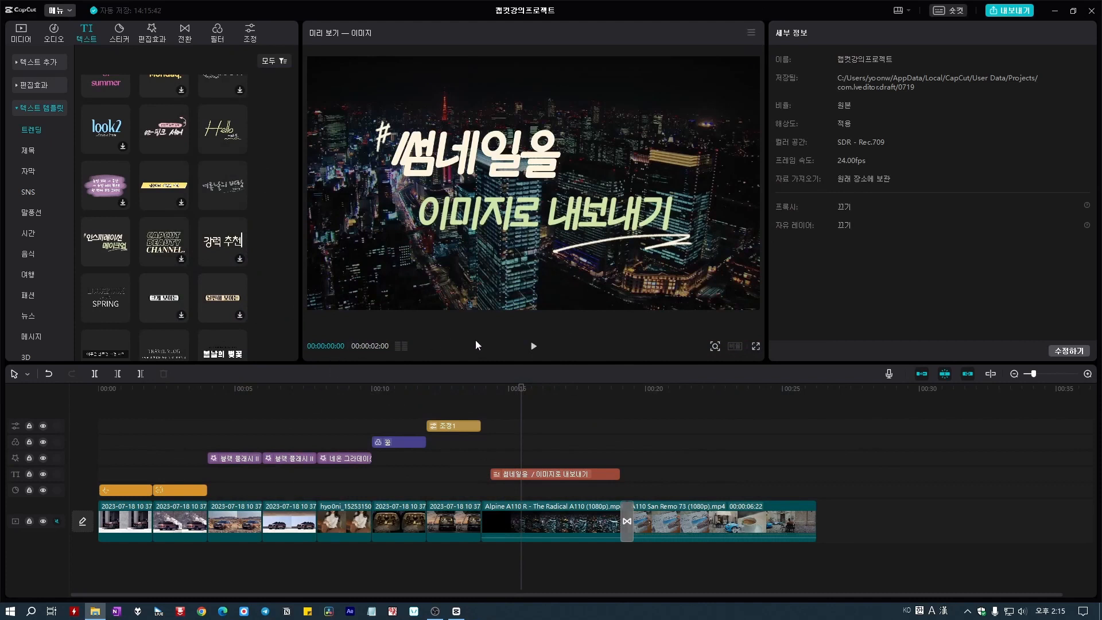
- Play back the still and part of the timeline up to the project's end, examining the player's current timecode and total duration
{"action": "left_click", "coordinate": [533, 348]}
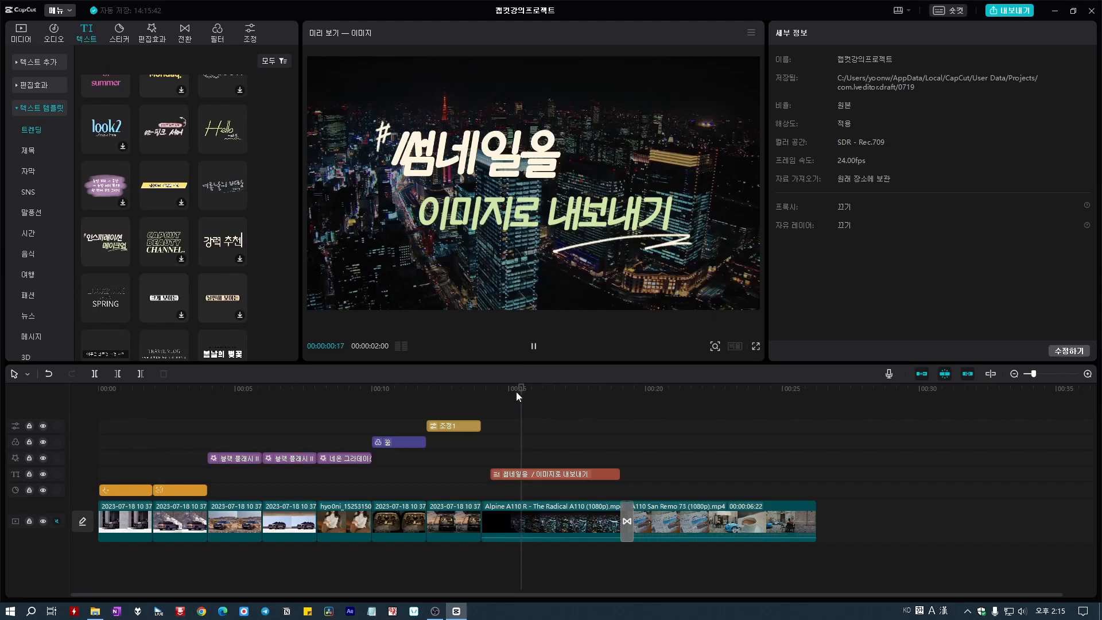
{"action": "left_click_drag", "start_coordinate": [519, 388], "coordinate": [331, 388]}
{"action": "left_click_drag", "start_coordinate": [306, 425], "coordinate": [279, 427]}
{"action": "key", "text": "space"}
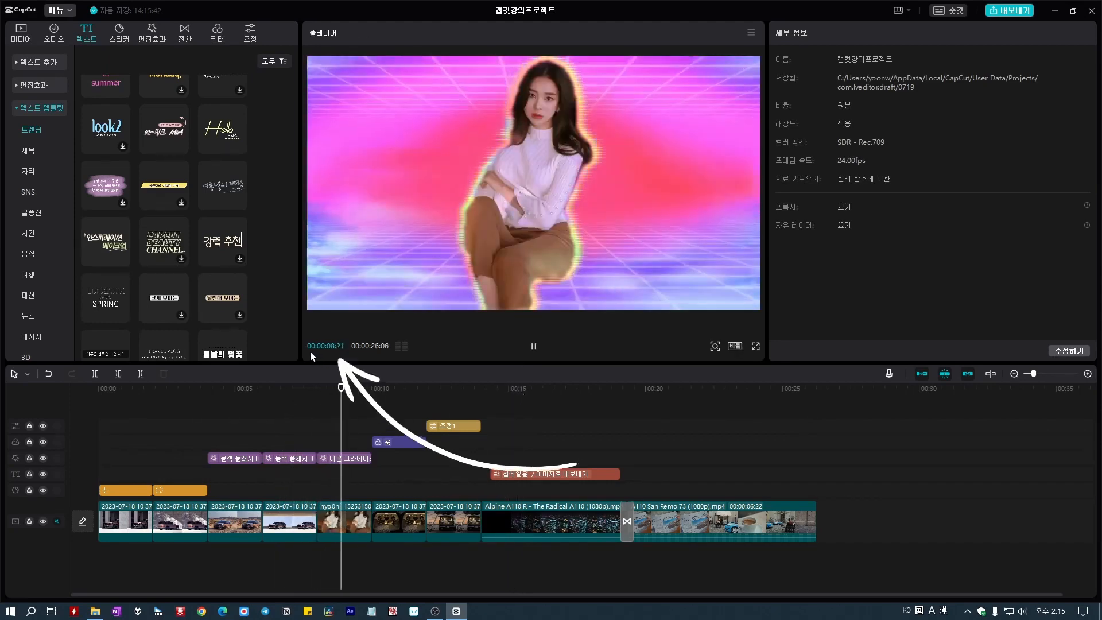
{"action": "key", "text": "space"}
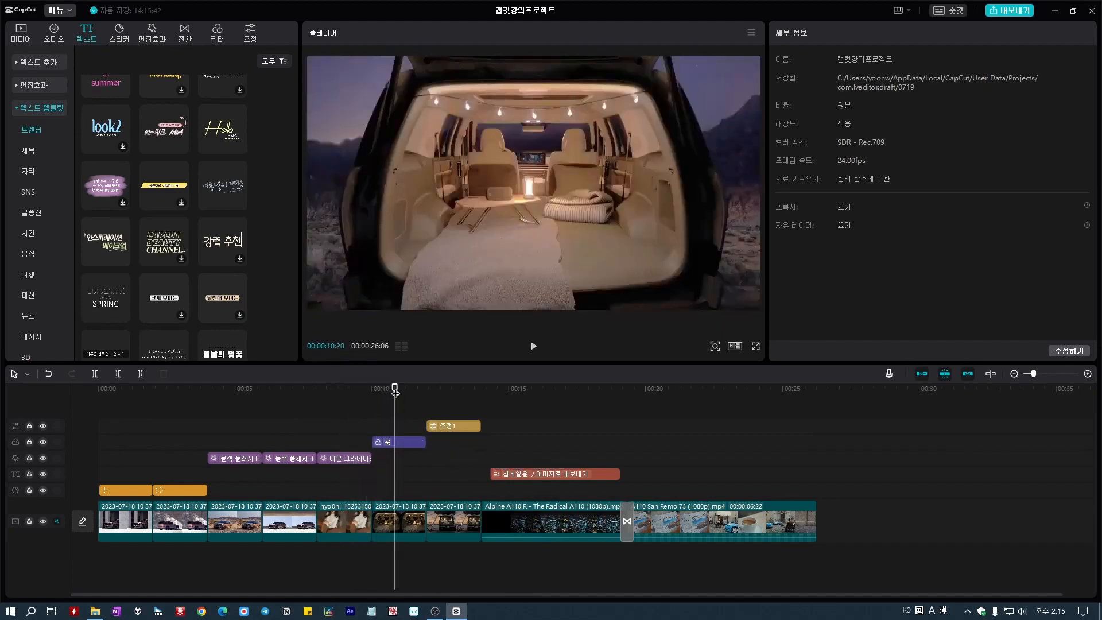
{"action": "left_click_drag", "start_coordinate": [394, 387], "coordinate": [738, 388]}
{"action": "left_click_drag", "start_coordinate": [806, 414], "coordinate": [818, 418]}
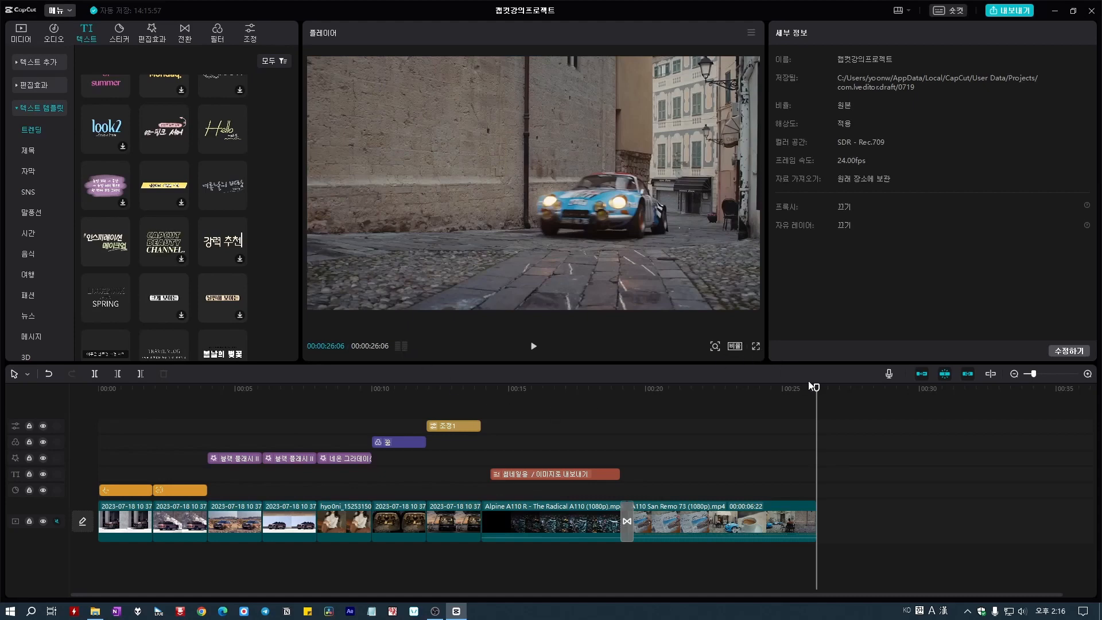
- Unmute the main video track and play back through the title section to check the player's audio level meter
{"action": "left_click", "coordinate": [525, 443]}
{"action": "left_click", "coordinate": [446, 447]}
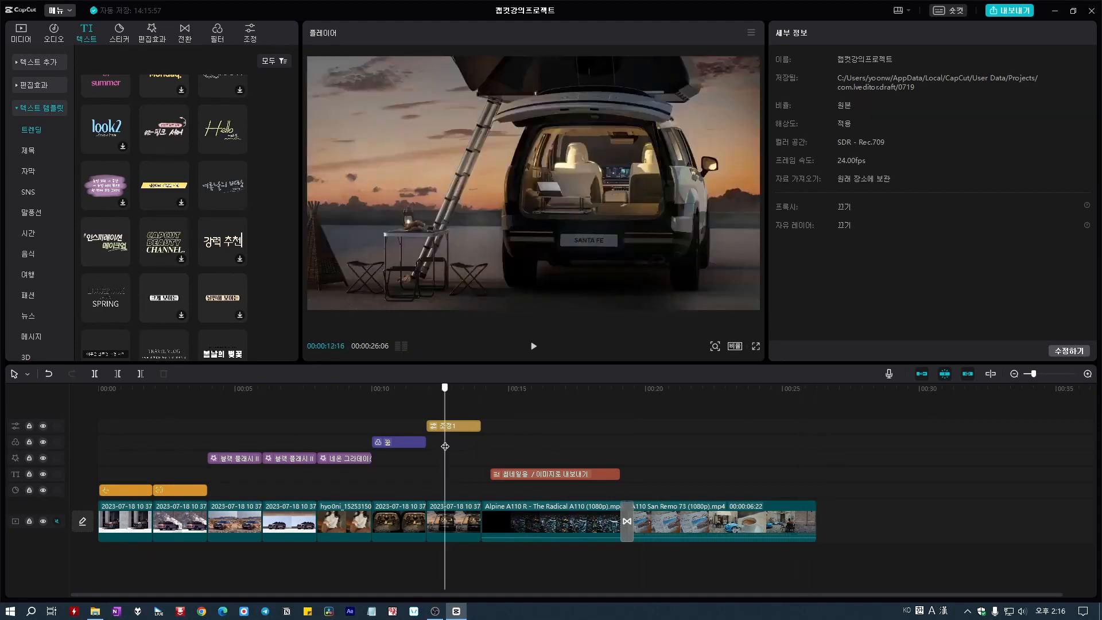
{"action": "key", "text": "space"}
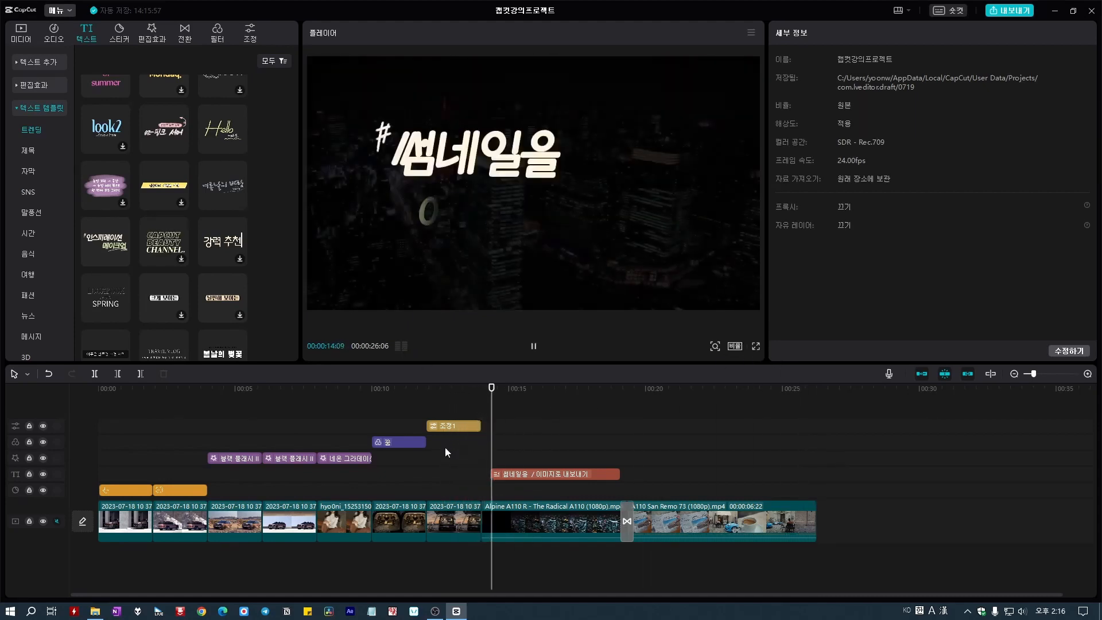
{"action": "key", "text": "space"}
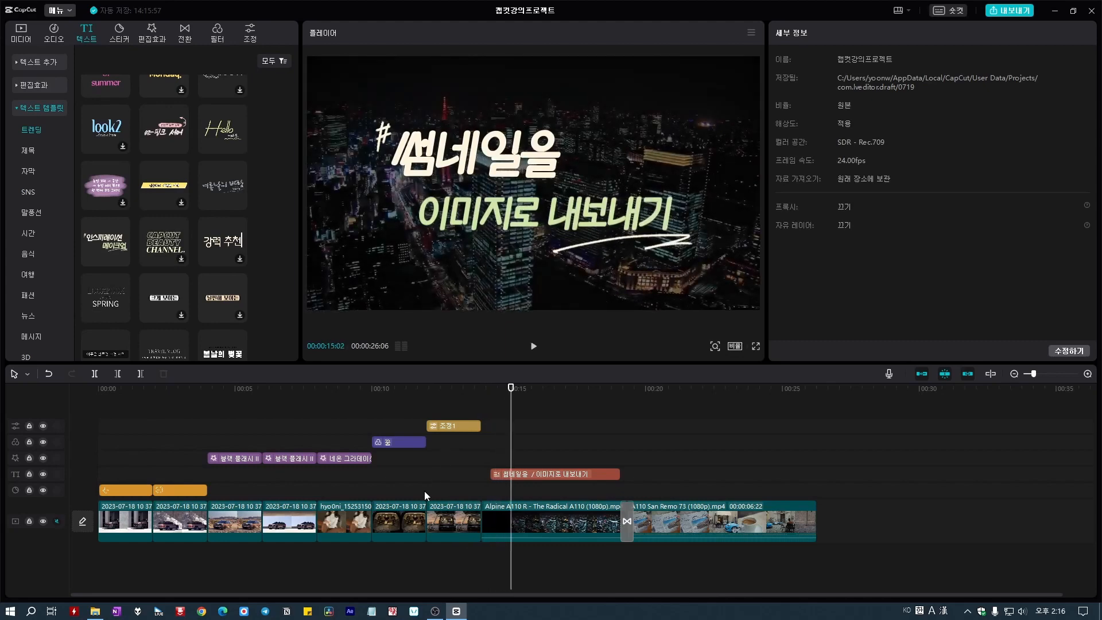
{"action": "left_click", "coordinate": [57, 521]}
{"action": "key", "text": "space"}
{"action": "key", "text": "space"}
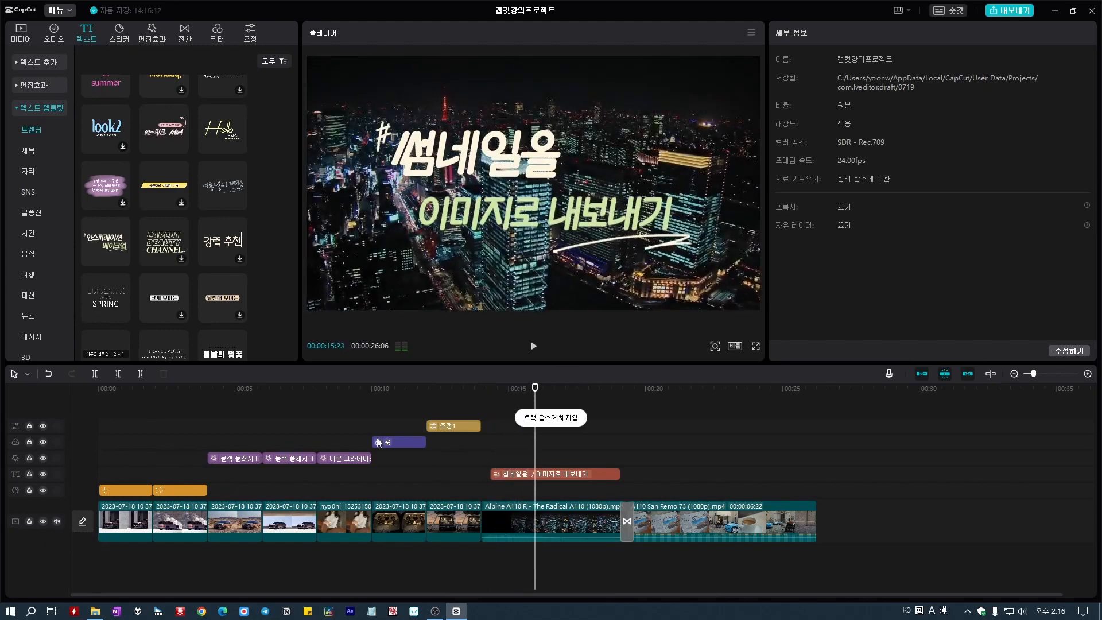
{"action": "left_click_drag", "start_coordinate": [535, 394], "coordinate": [302, 388]}
{"action": "key", "text": "space"}
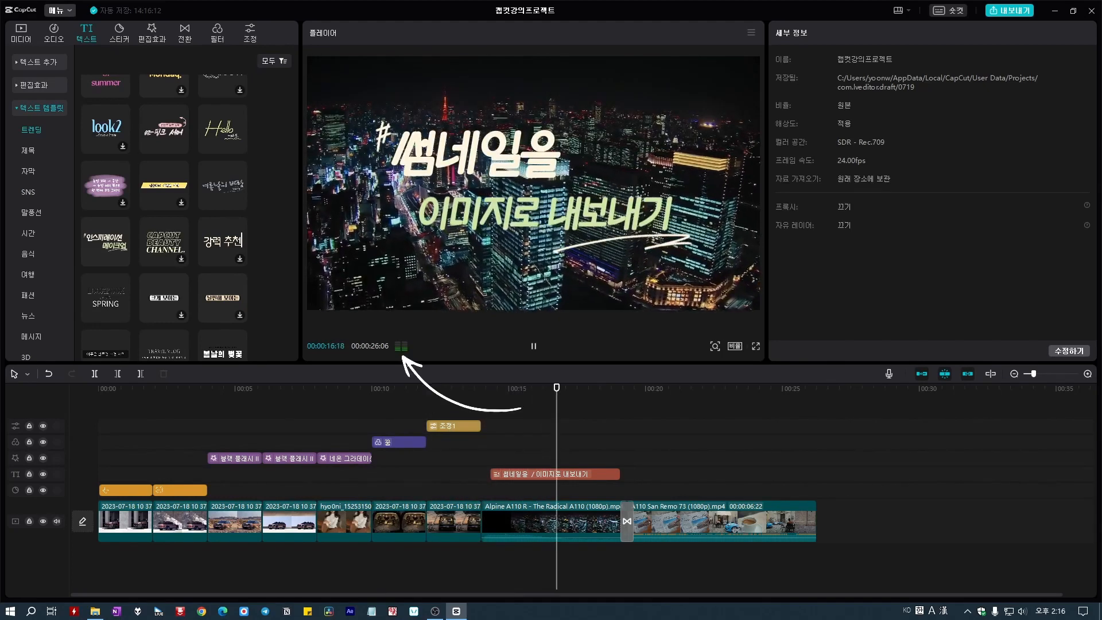
{"action": "key", "text": "space"}
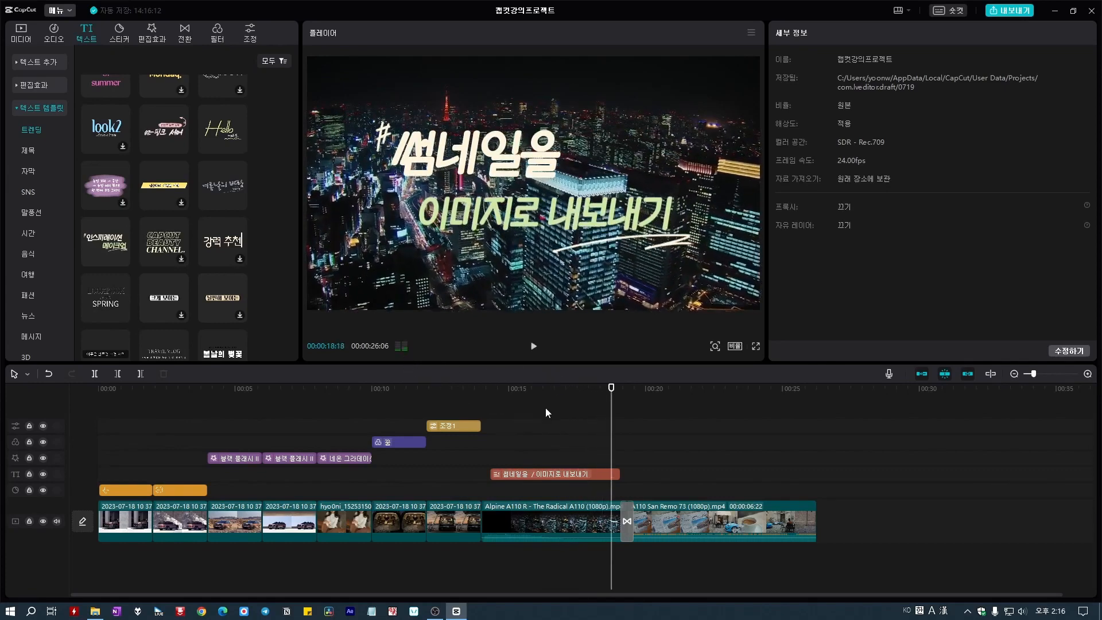
- Adjust the night city clip's audio volume line and play back across the clip to check the level meter
{"action": "left_click", "coordinate": [538, 521]}
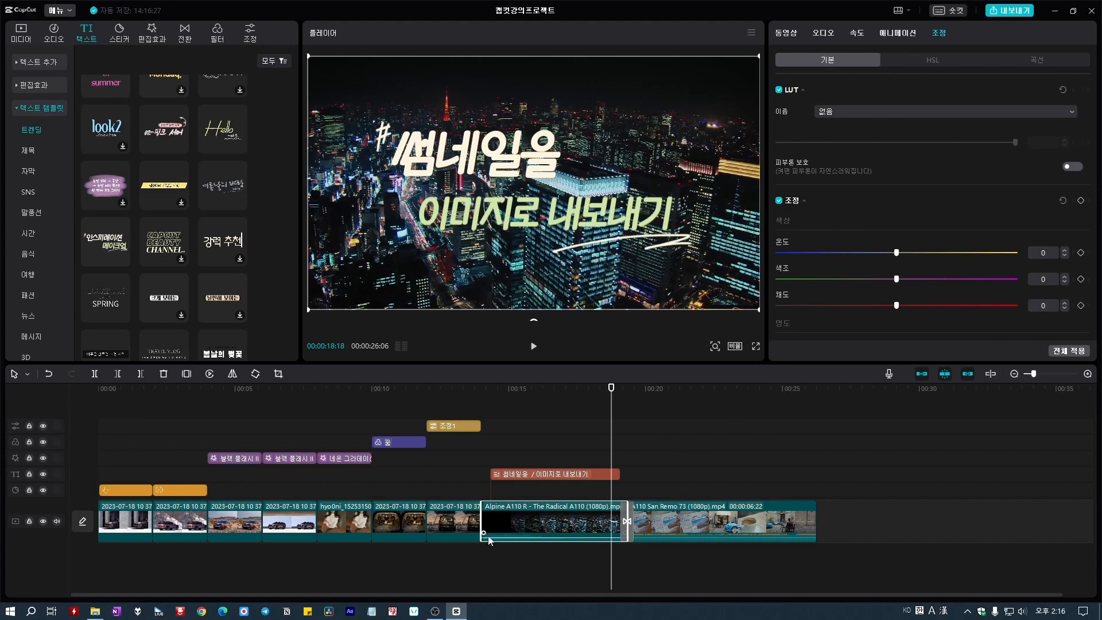
{"action": "left_click_drag", "start_coordinate": [499, 538], "coordinate": [498, 538]}
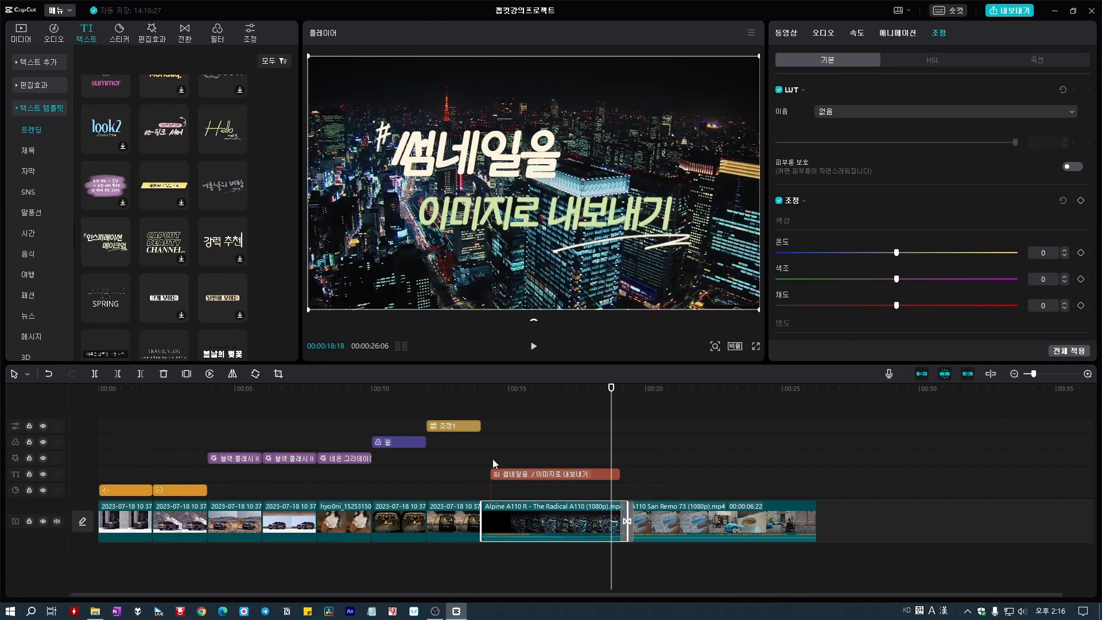
{"action": "left_click", "coordinate": [450, 386]}
{"action": "key", "text": "space"}
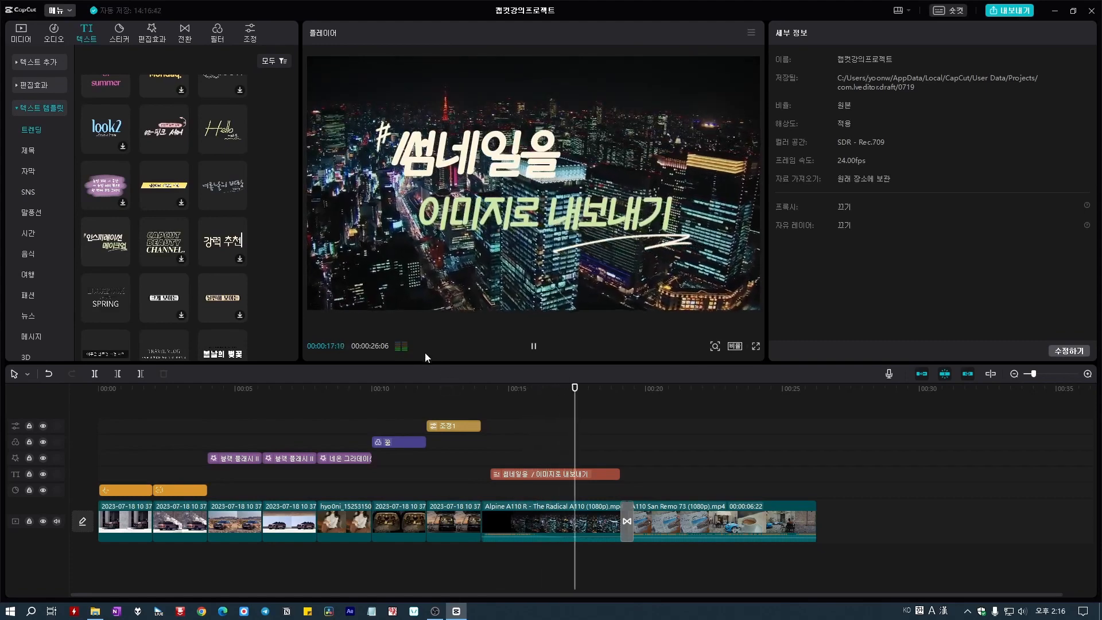
{"action": "key", "text": "space"}
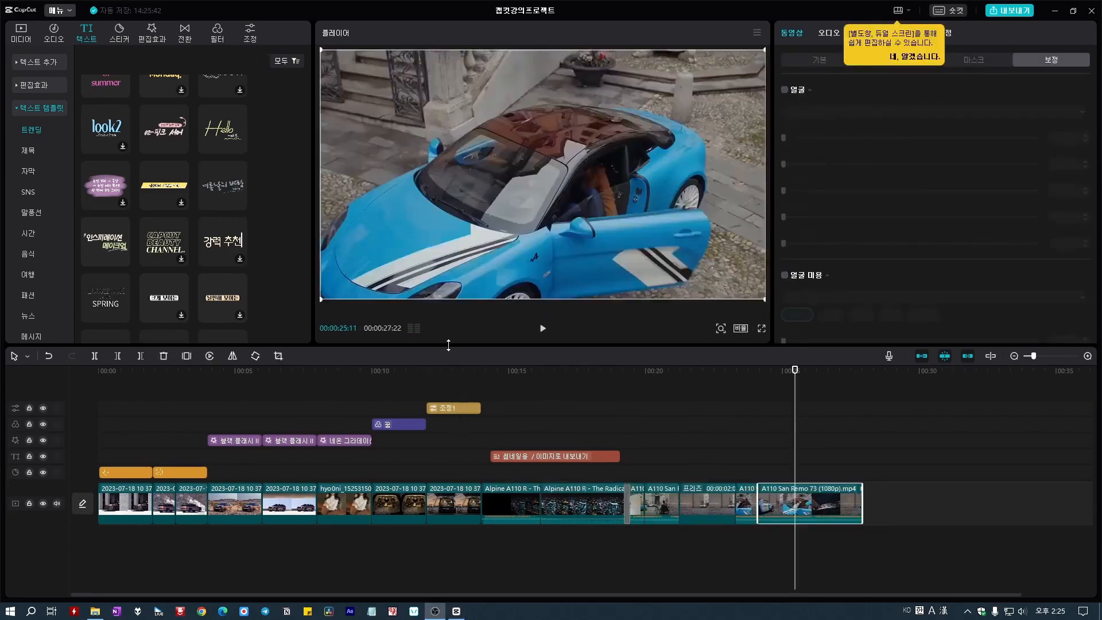
- Enlarge the timeline area by shrinking the player's height, and zoom the player's preview out so the full clip frame fits
{"action": "left_click_drag", "start_coordinate": [448, 345], "coordinate": [427, 250]}
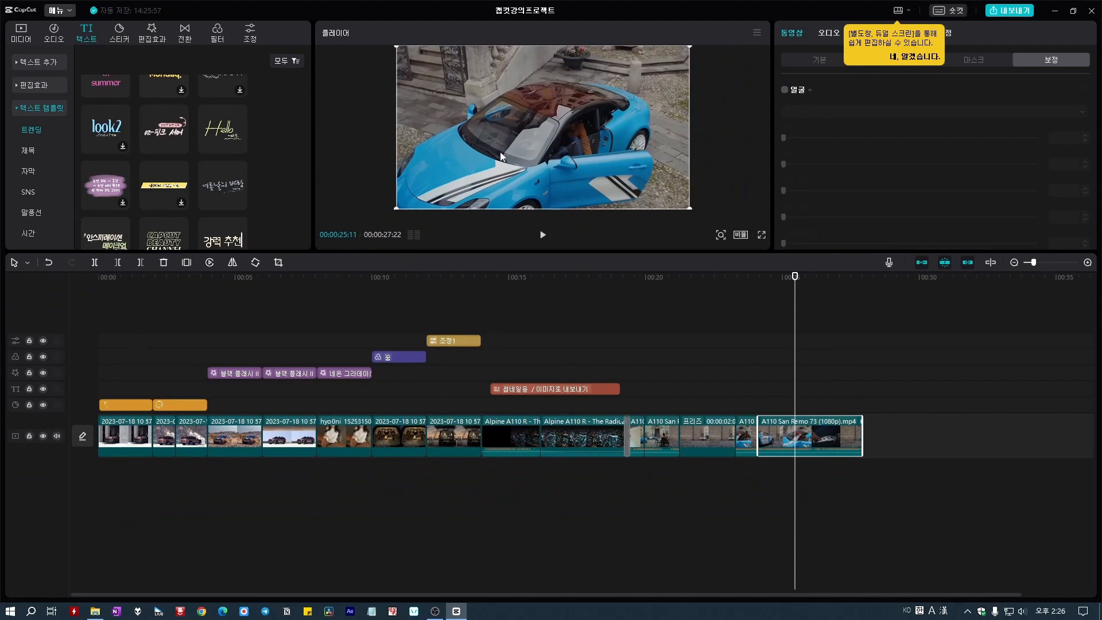
{"action": "left_click", "coordinate": [722, 234]}
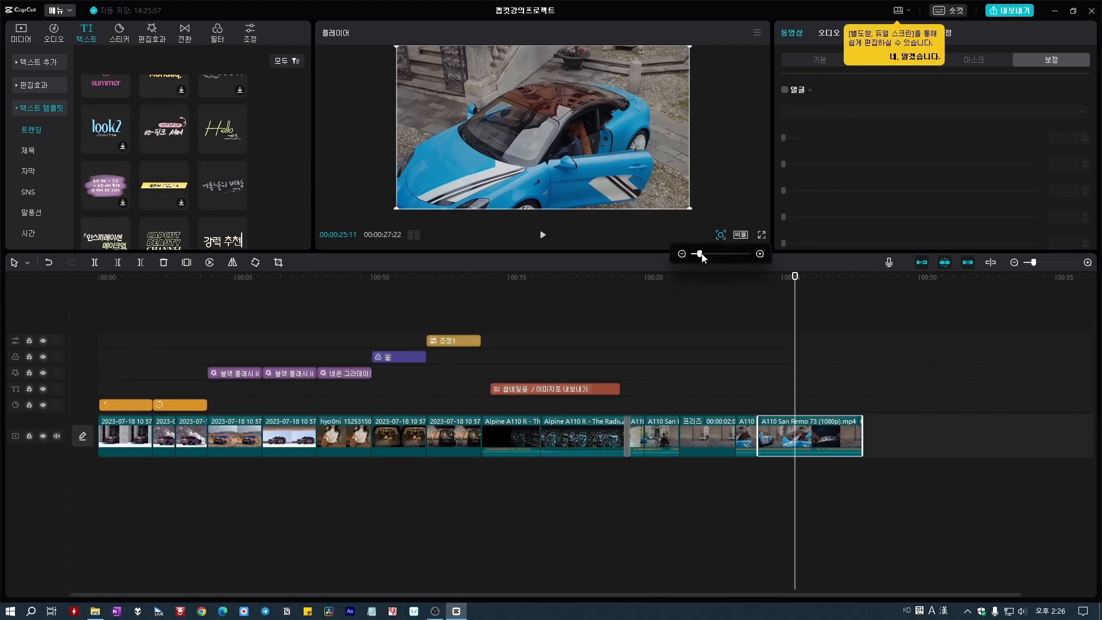
{"action": "left_click_drag", "start_coordinate": [700, 254], "coordinate": [695, 256]}
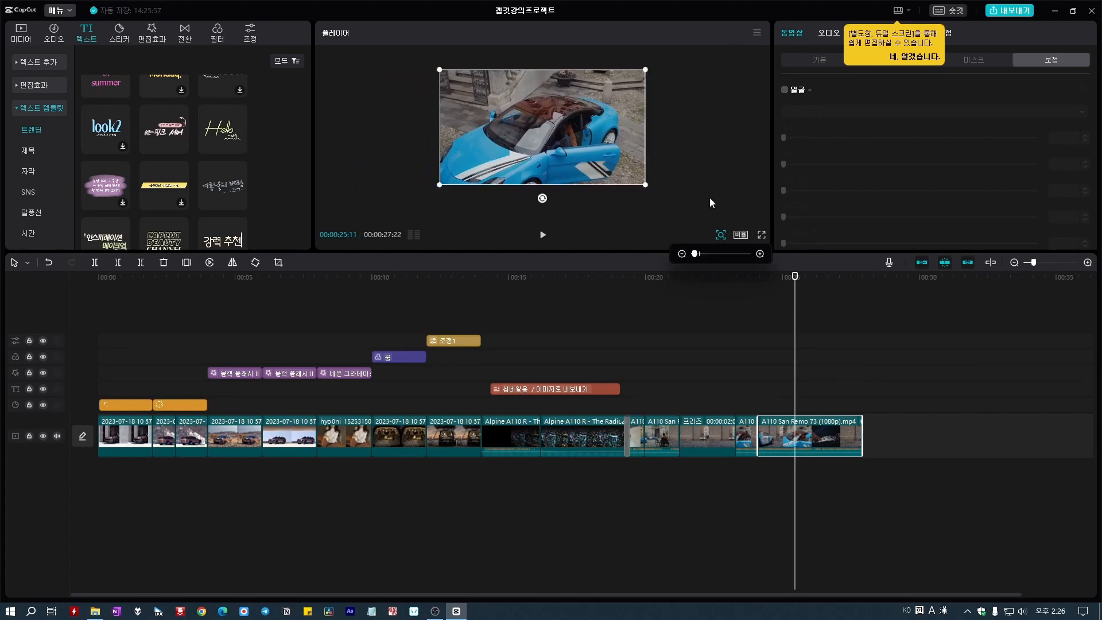
{"action": "left_click", "coordinate": [677, 185]}
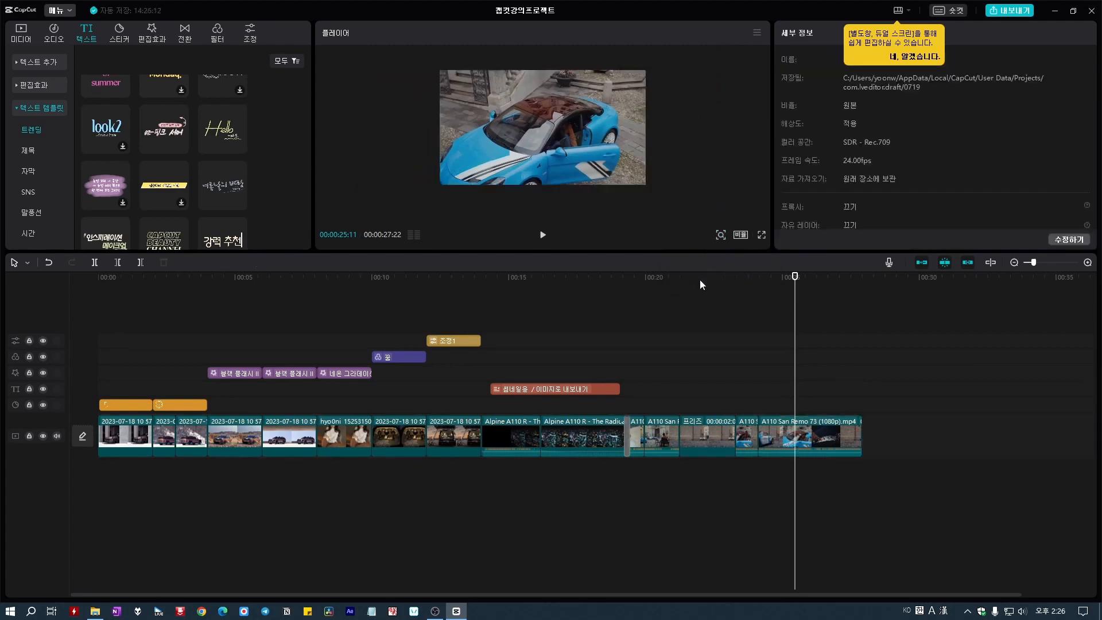
- At 00:00:20:14, try zooming the preview in and out, view it full screen and return, and dismiss the dual-screen tip
{"action": "left_click", "coordinate": [663, 295]}
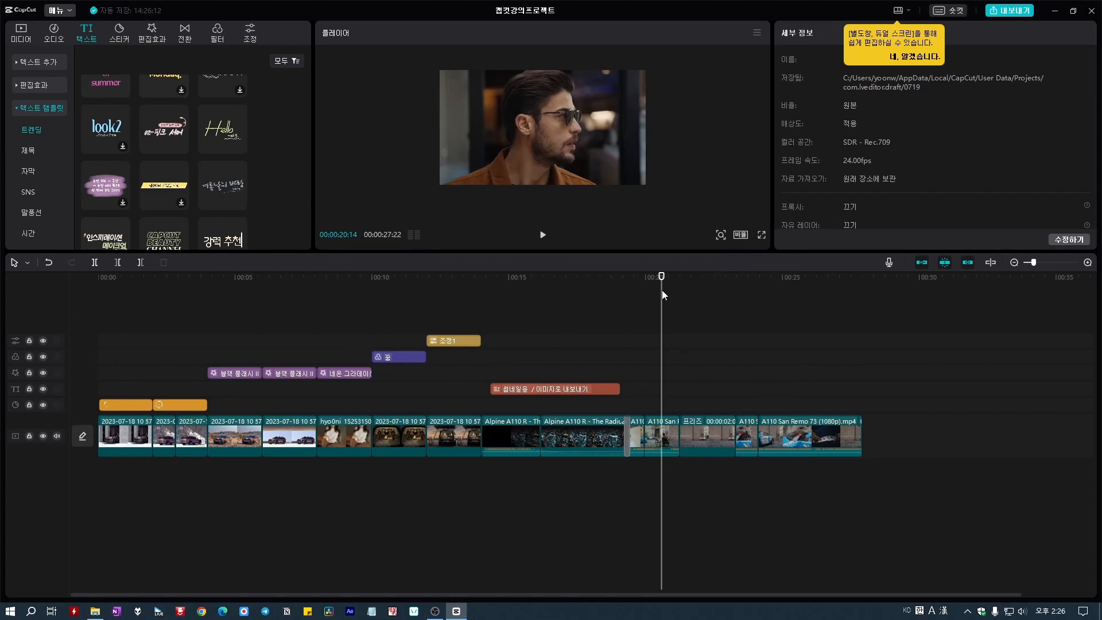
{"action": "scroll", "coordinate": [602, 207], "scroll_direction": "up", "scroll_amount": 3}
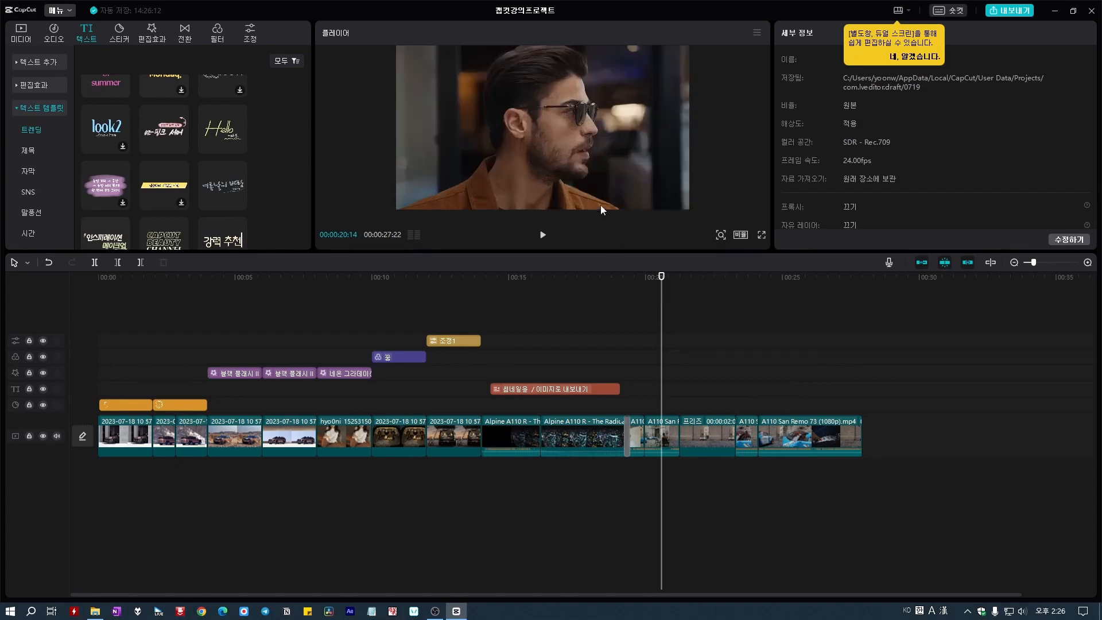
{"action": "scroll", "coordinate": [601, 205], "scroll_direction": "down", "scroll_amount": 3}
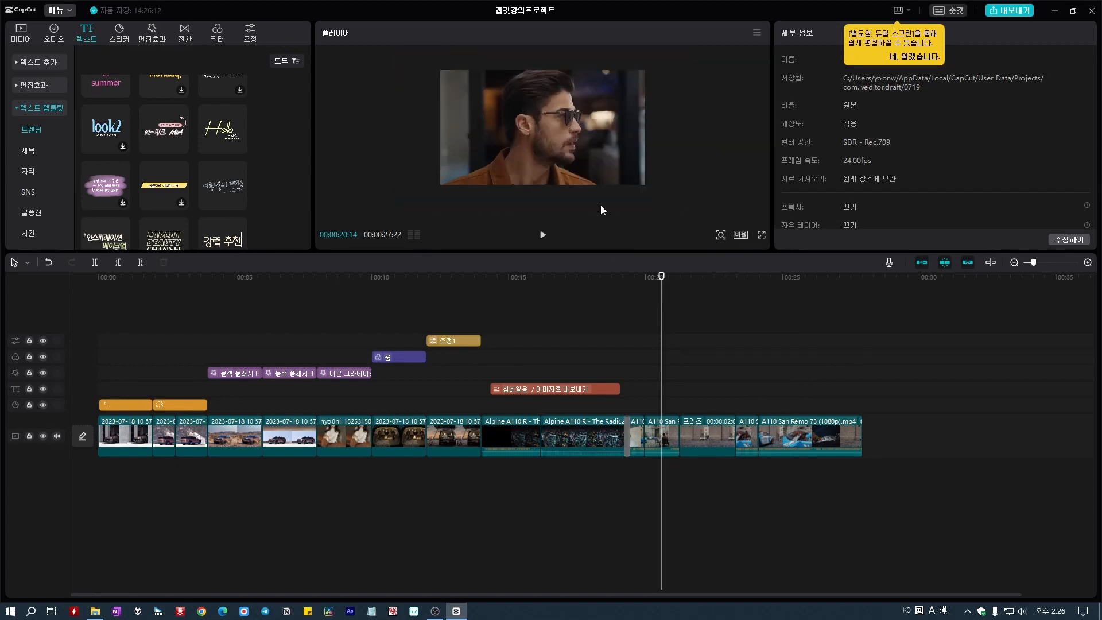
{"action": "left_click", "coordinate": [761, 236]}
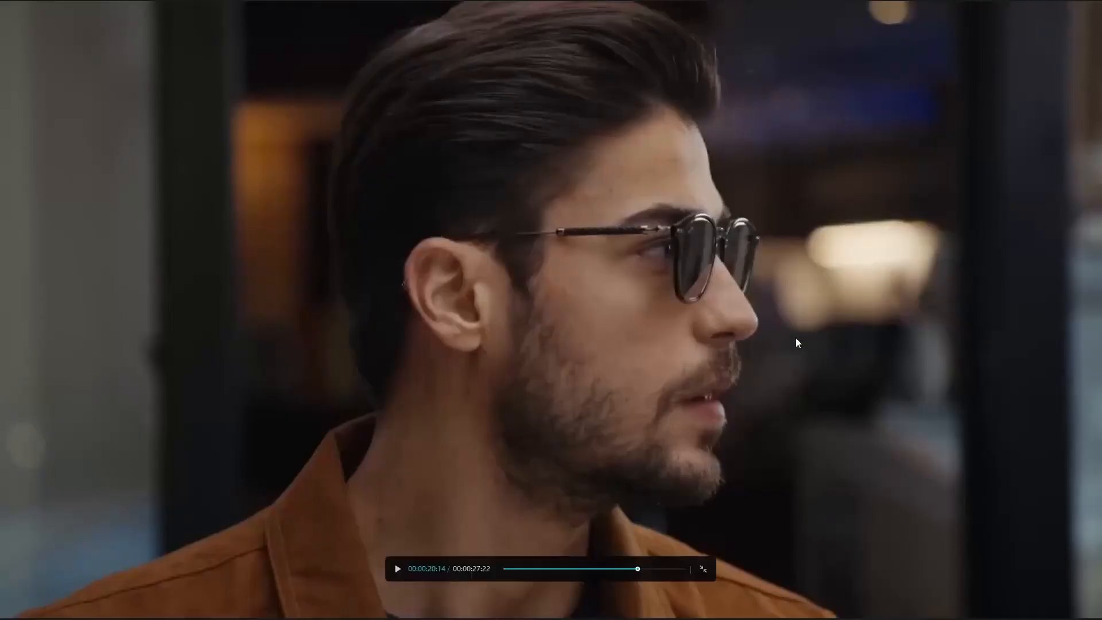
{"action": "left_click", "coordinate": [705, 573]}
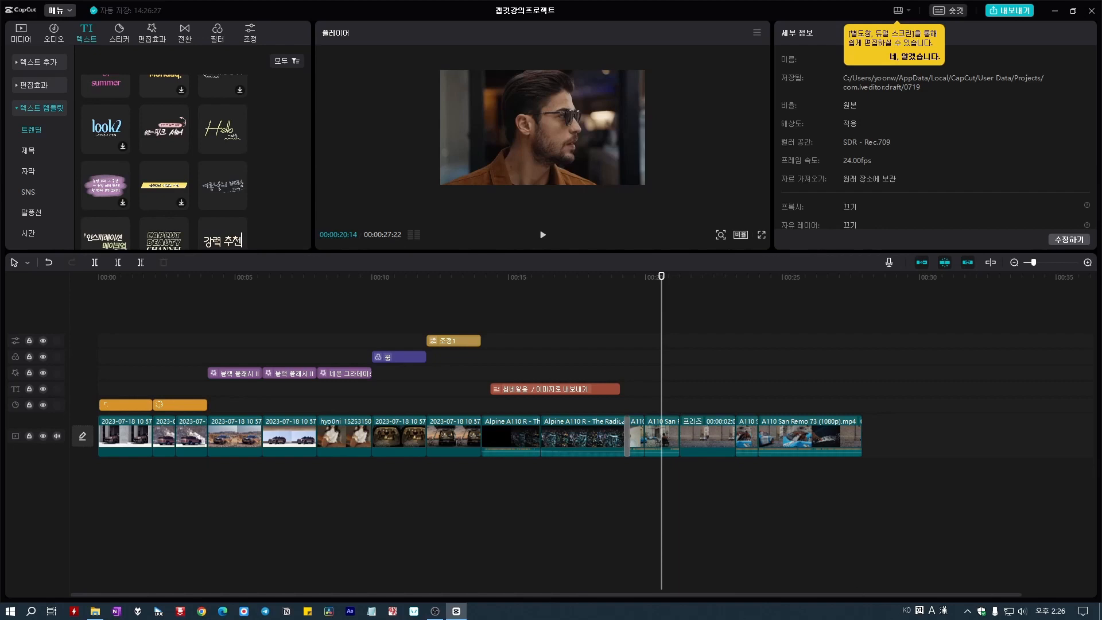
{"action": "left_click", "coordinate": [909, 58]}
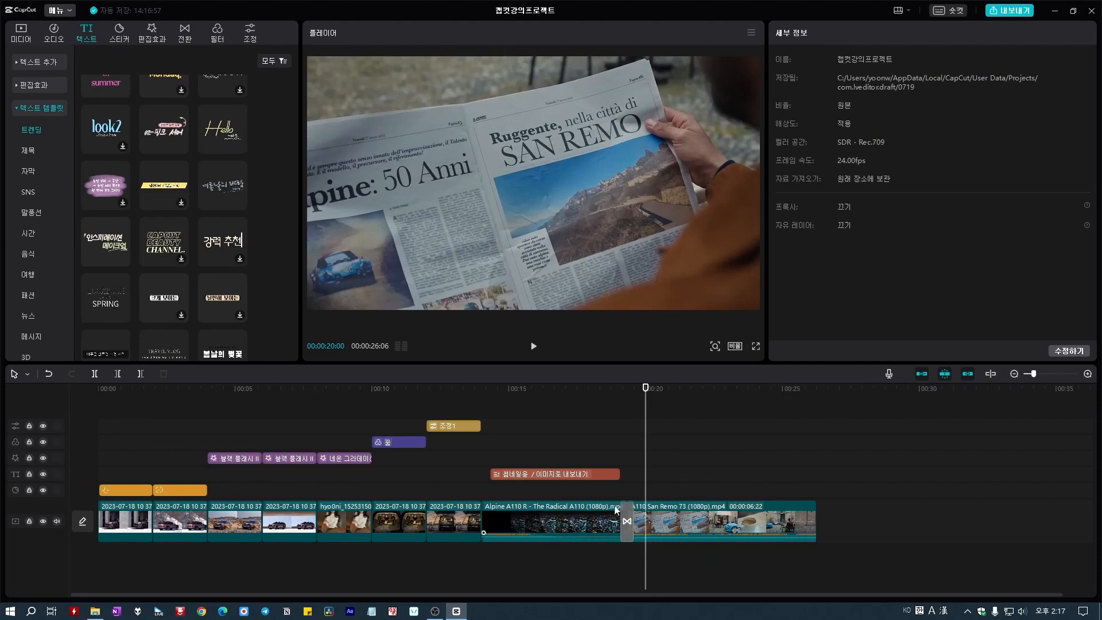
- Select the A110 San Remo clip and examine its video, audio, speed, animation and adjustment settings
{"action": "left_click", "coordinate": [693, 514]}
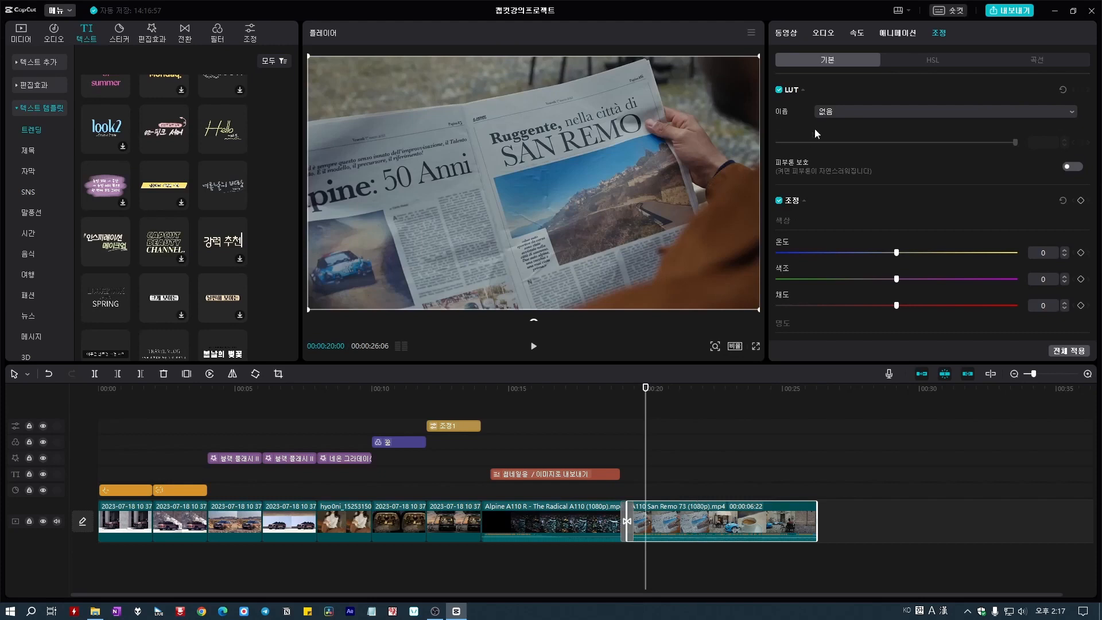
{"action": "left_click", "coordinate": [780, 33]}
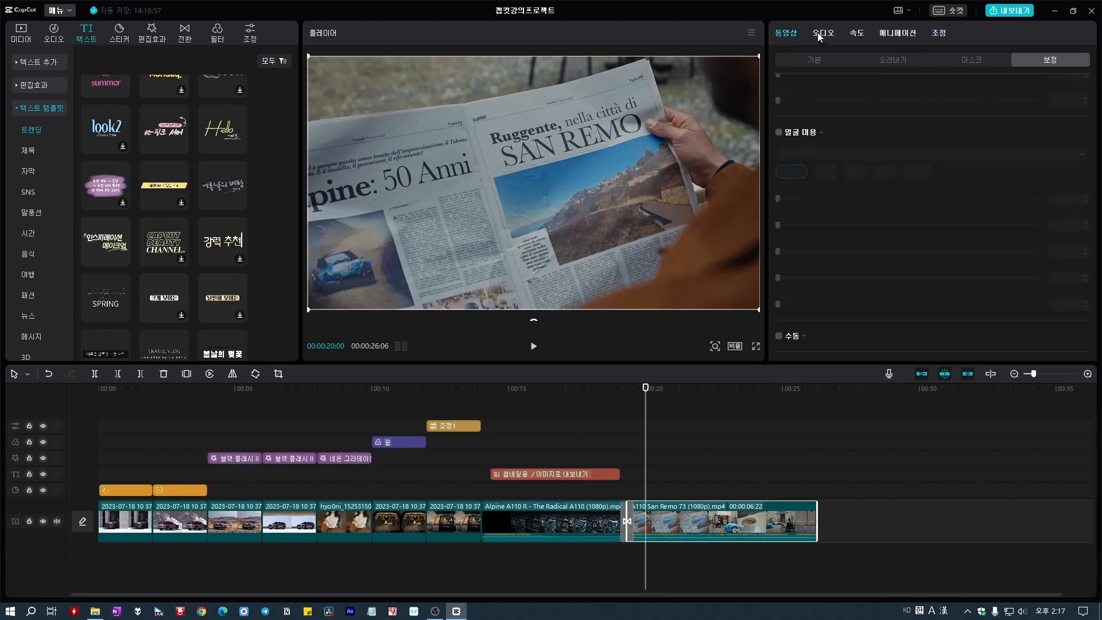
{"action": "scroll", "coordinate": [891, 158], "scroll_direction": "up", "scroll_amount": 3}
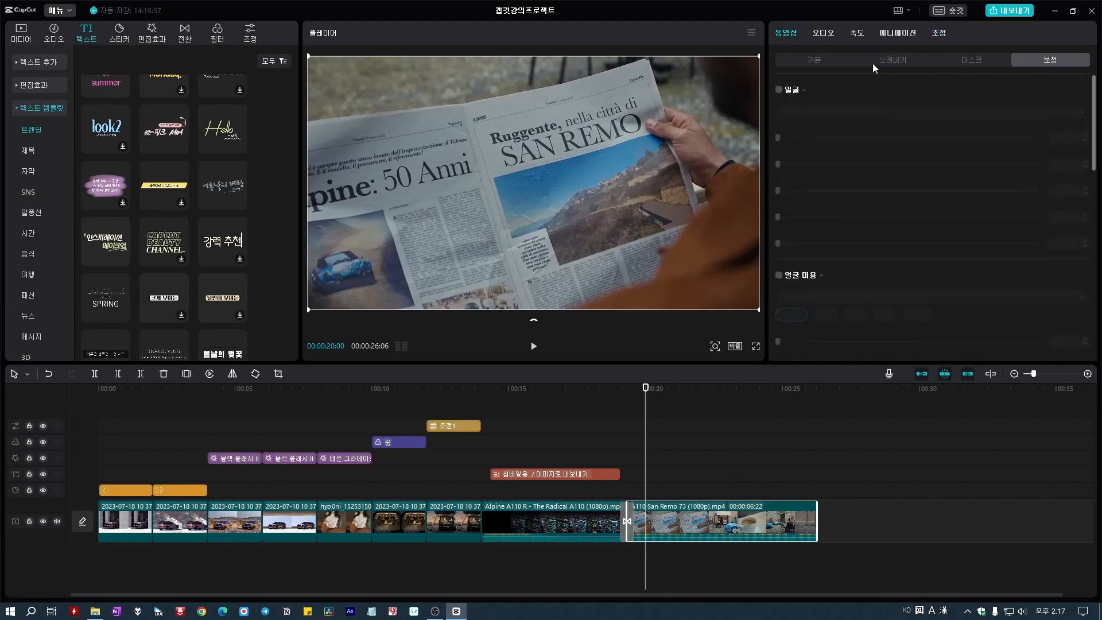
{"action": "left_click", "coordinate": [828, 33]}
{"action": "left_click", "coordinate": [858, 32]}
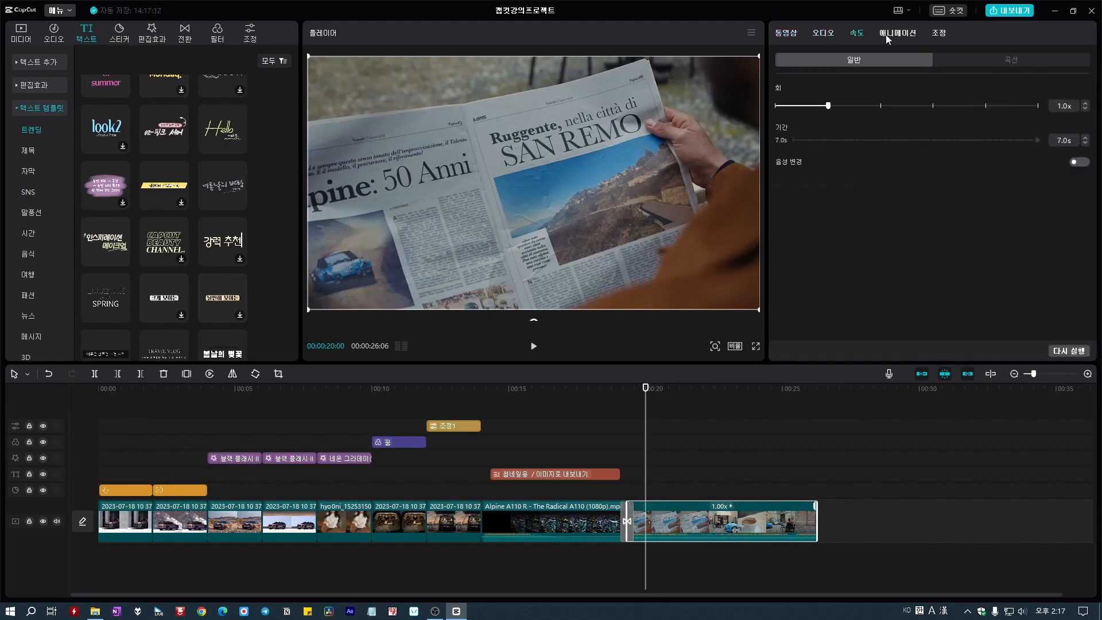
{"action": "left_click", "coordinate": [886, 35]}
{"action": "left_click", "coordinate": [931, 34]}
{"action": "left_click", "coordinate": [901, 36]}
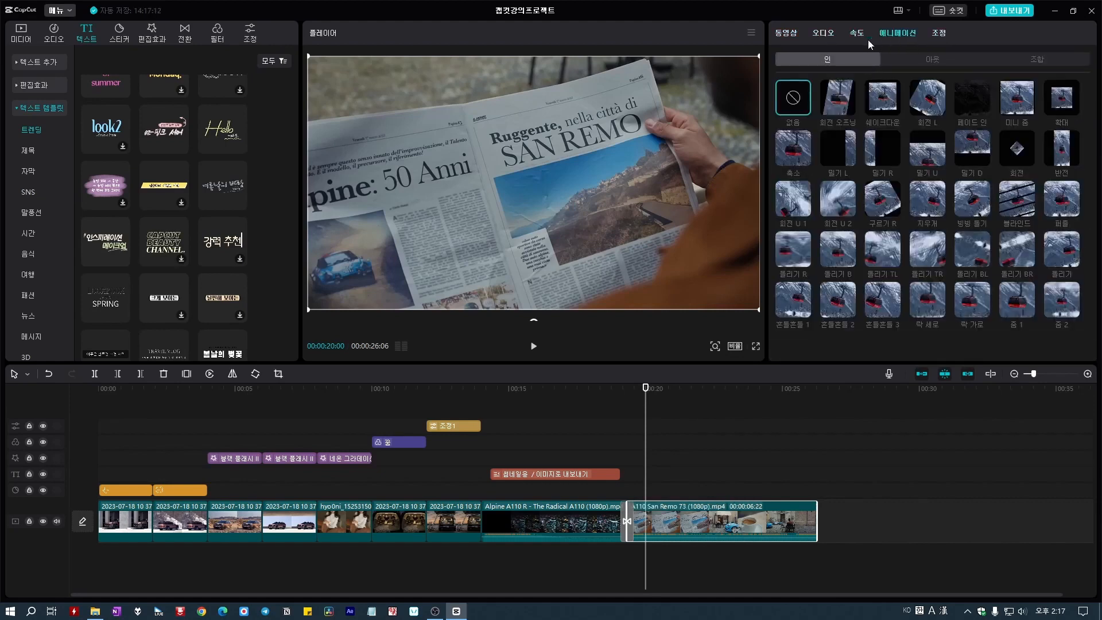
{"action": "left_click", "coordinate": [863, 33]}
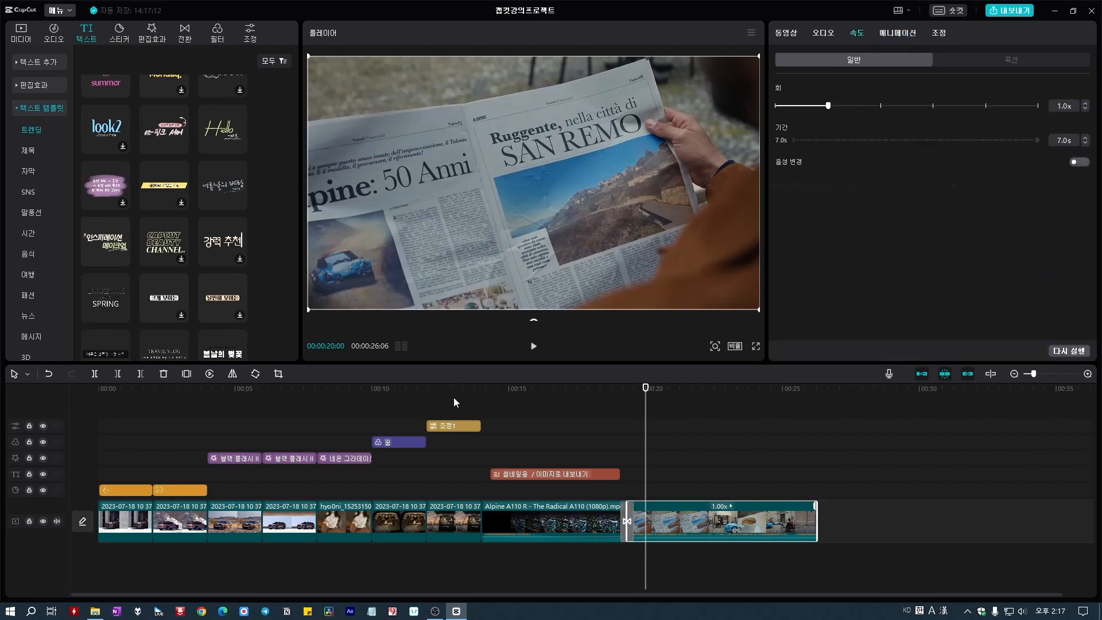
- Select the camping SUV image clip beneath the 조정1 adjustment and examine its animation, adjustment and video settings
{"action": "left_click", "coordinate": [452, 398]}
{"action": "left_click", "coordinate": [465, 526]}
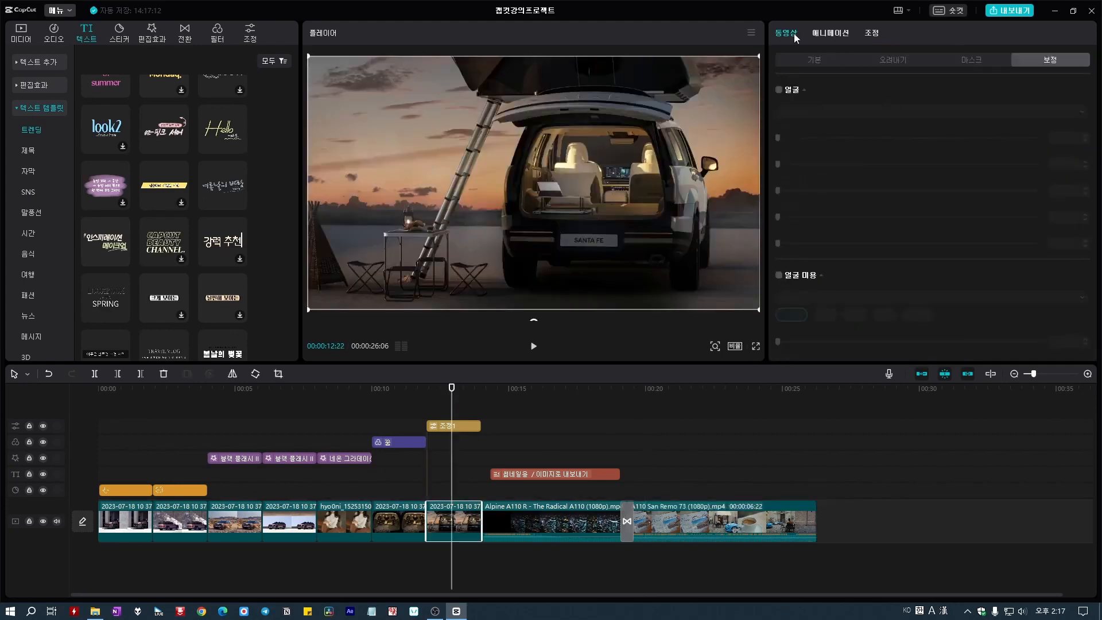
{"action": "left_click", "coordinate": [839, 36]}
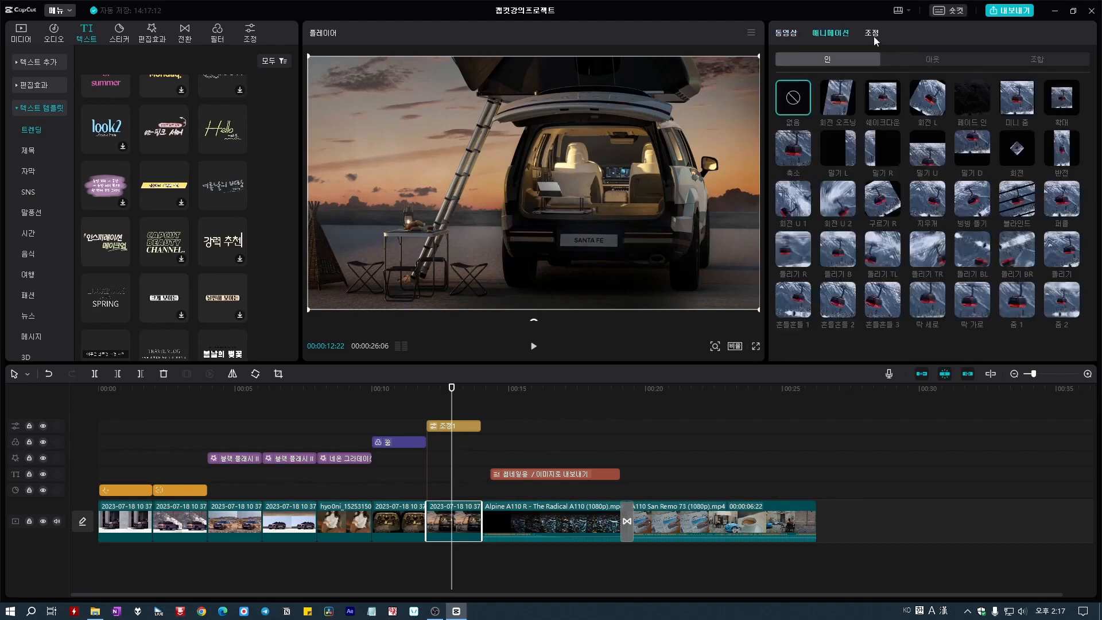
{"action": "left_click", "coordinate": [872, 34]}
{"action": "left_click", "coordinate": [791, 37]}
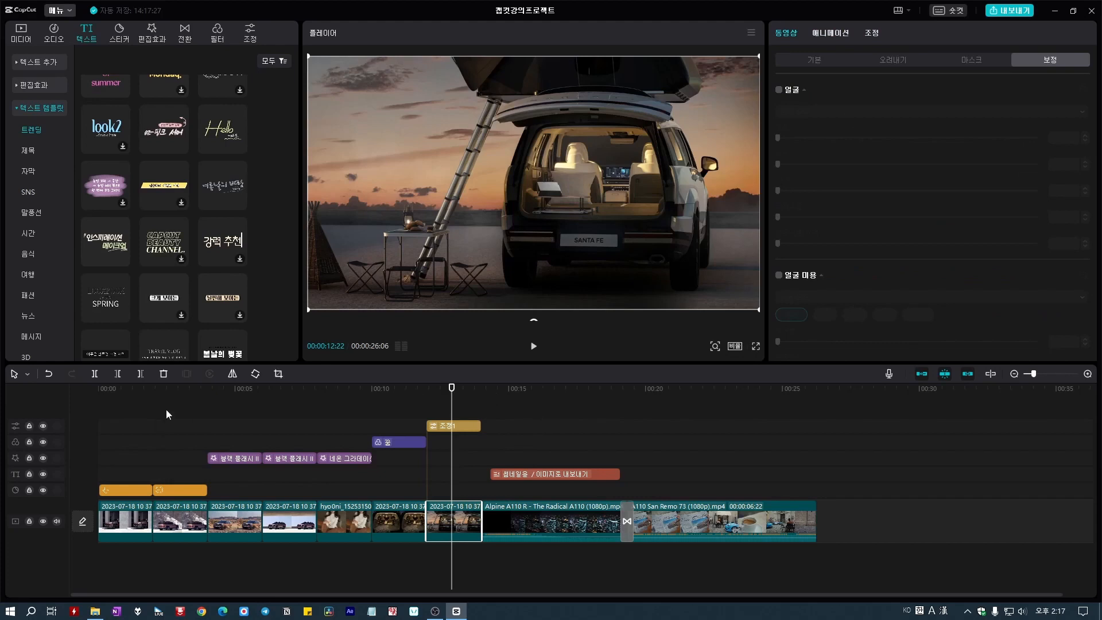
- Reselect the A110 San Remo clip from around 00:00:22:01 and bring up its audio and speed settings
{"action": "left_click", "coordinate": [702, 391]}
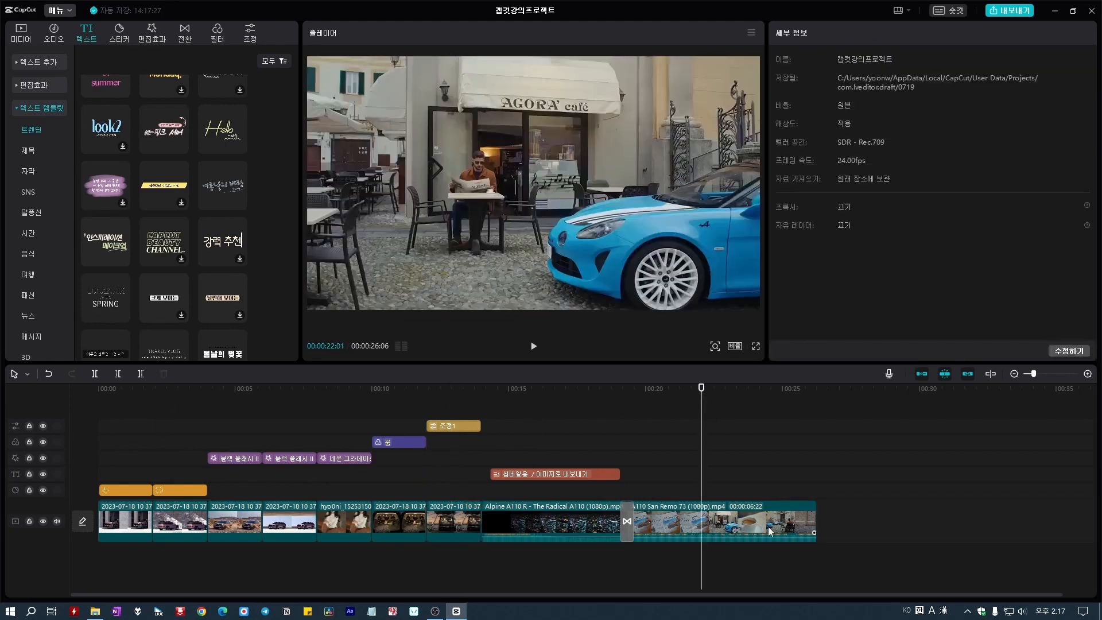
{"action": "left_click", "coordinate": [730, 519]}
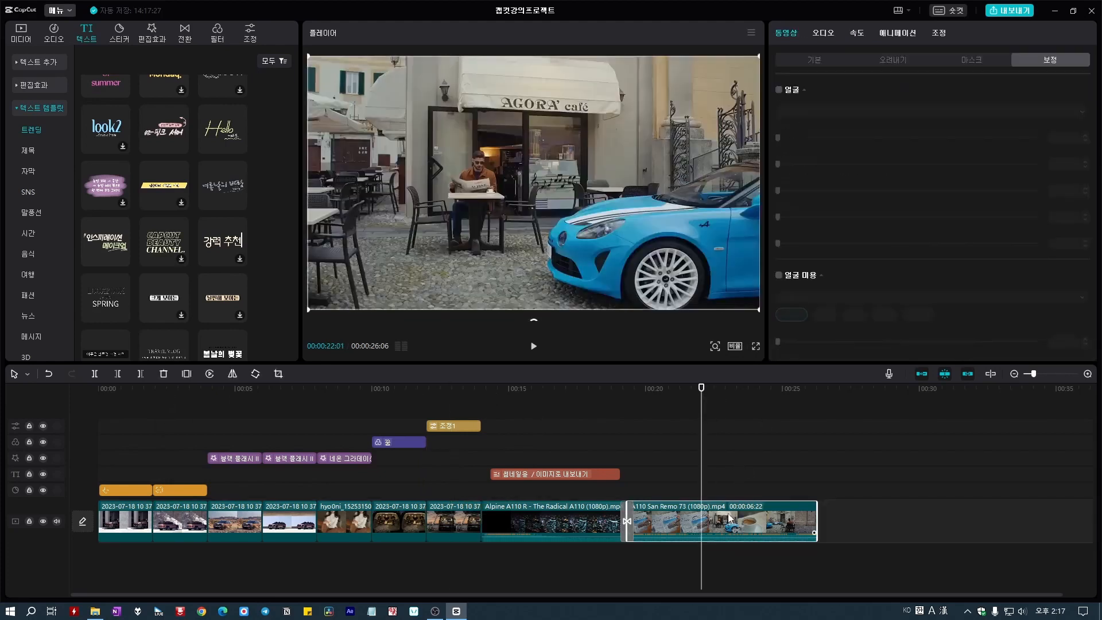
{"action": "left_click", "coordinate": [818, 32]}
{"action": "left_click", "coordinate": [858, 34]}
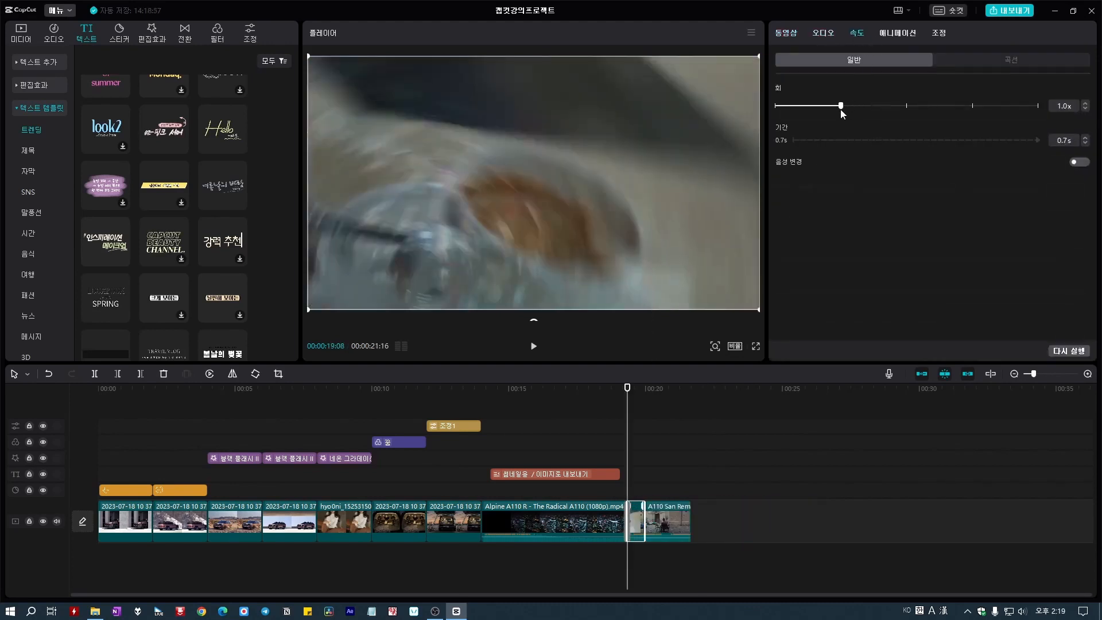
- Slow the short San Remo clip after the A110 R clip to 0.3x speed and play it back to check the slow motion
{"action": "left_click_drag", "start_coordinate": [842, 111], "coordinate": [792, 109]}
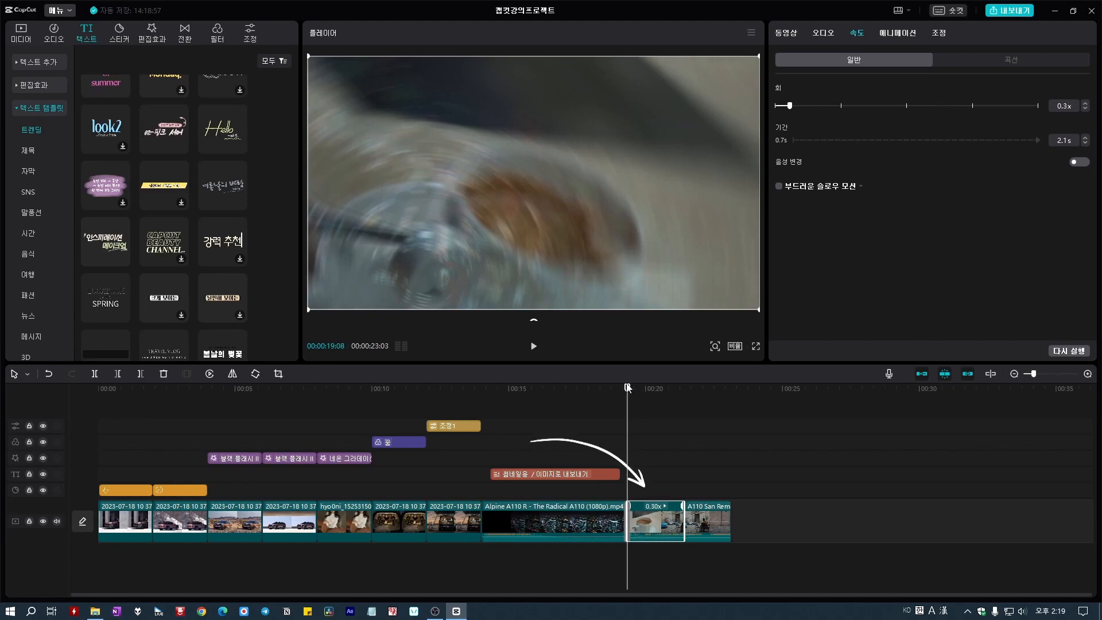
{"action": "key", "text": "space"}
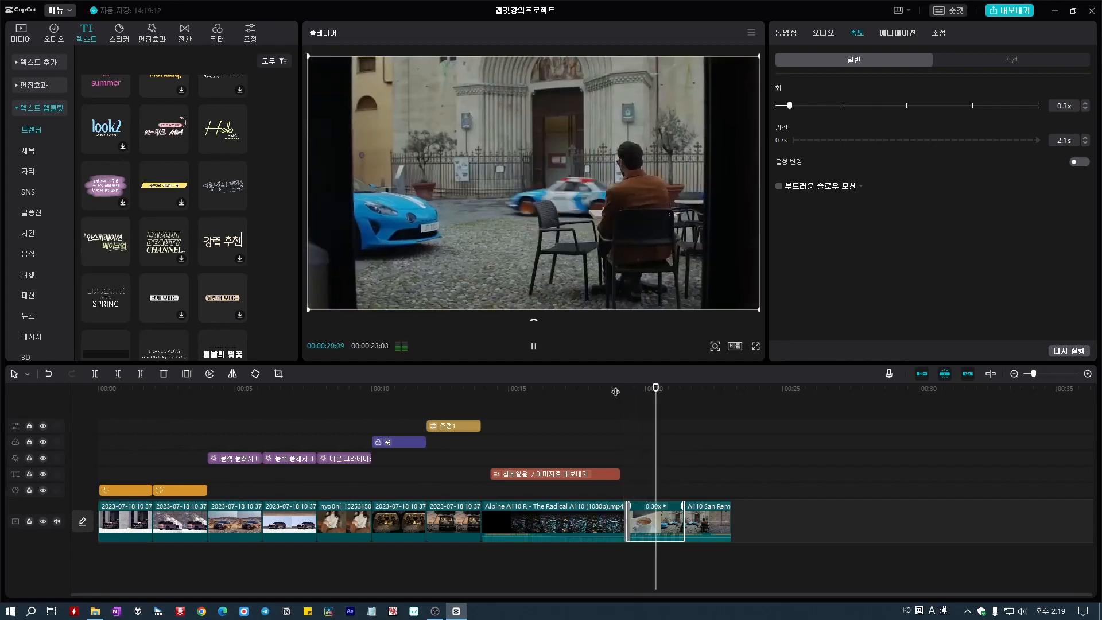
{"action": "key", "text": "space"}
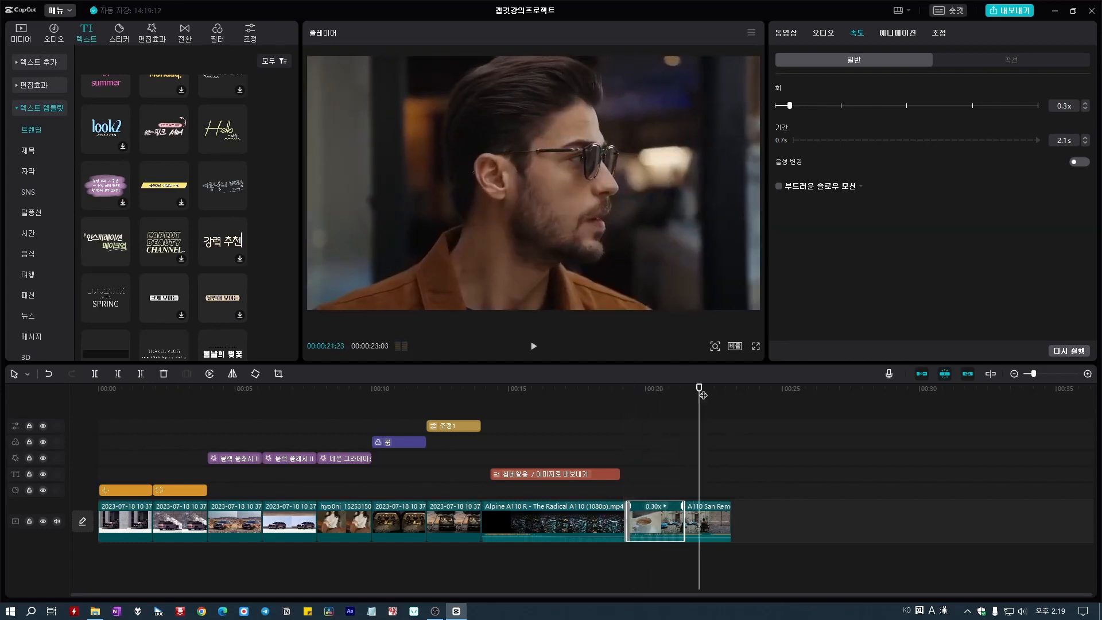
{"action": "left_click_drag", "start_coordinate": [699, 389], "coordinate": [671, 390]}
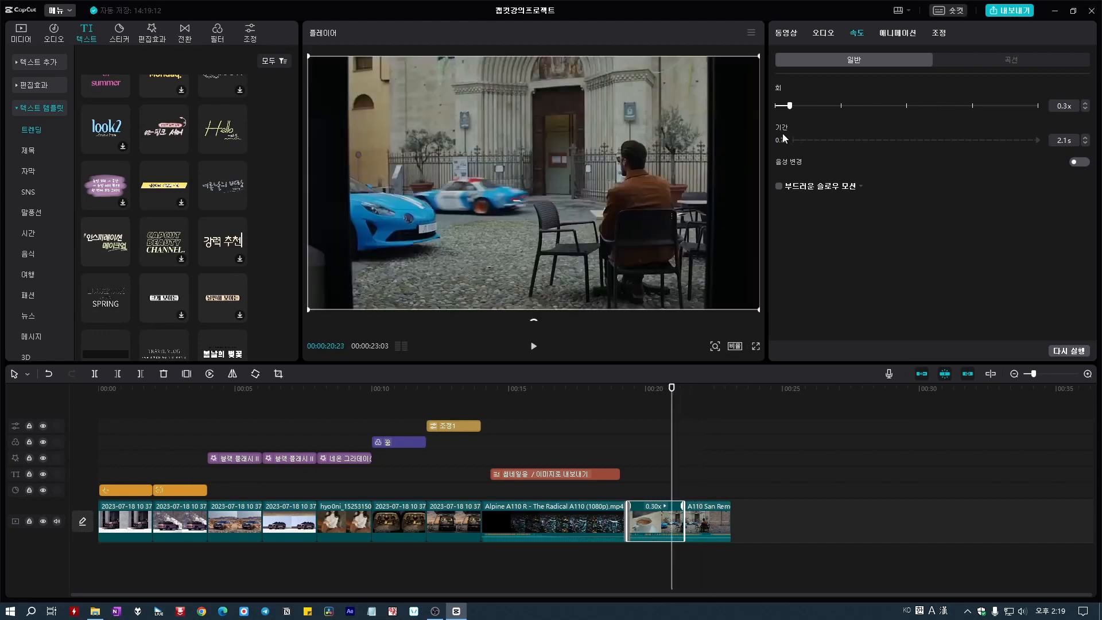
- Return the short San Remo clip's speed to 1.0x and play back from about 00:00:20
{"action": "left_click", "coordinate": [779, 89]}
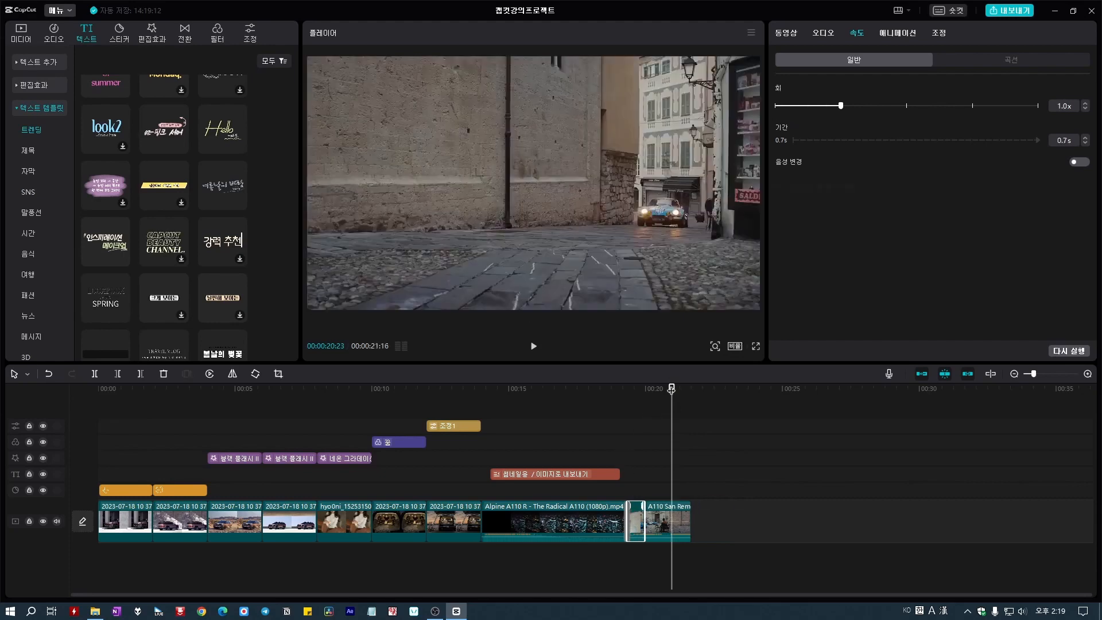
{"action": "left_click", "coordinate": [647, 384]}
{"action": "key", "text": "space"}
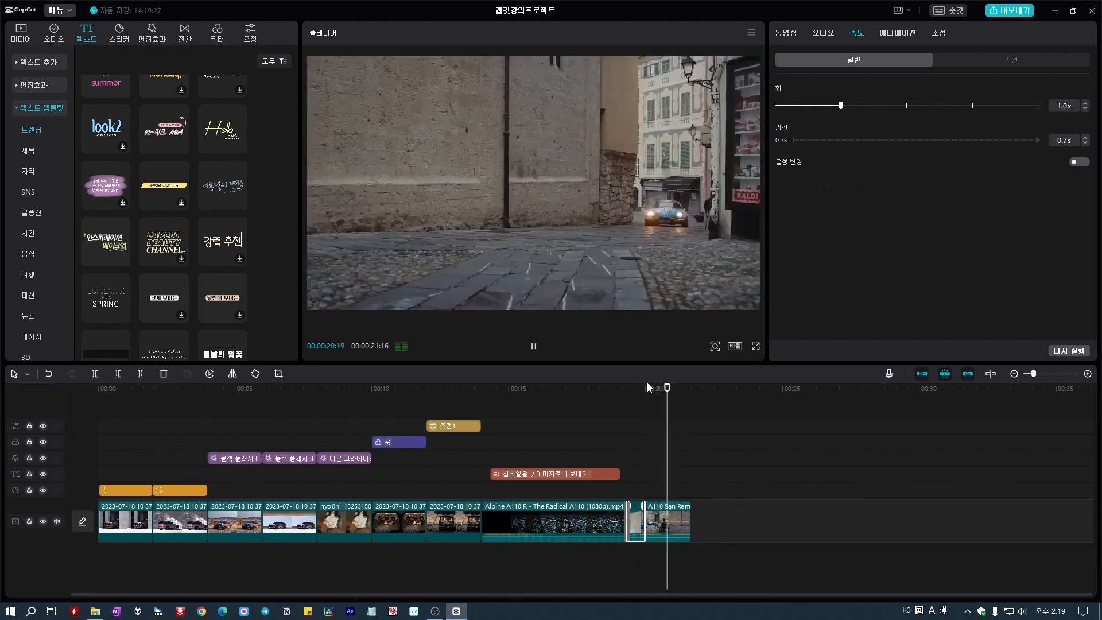